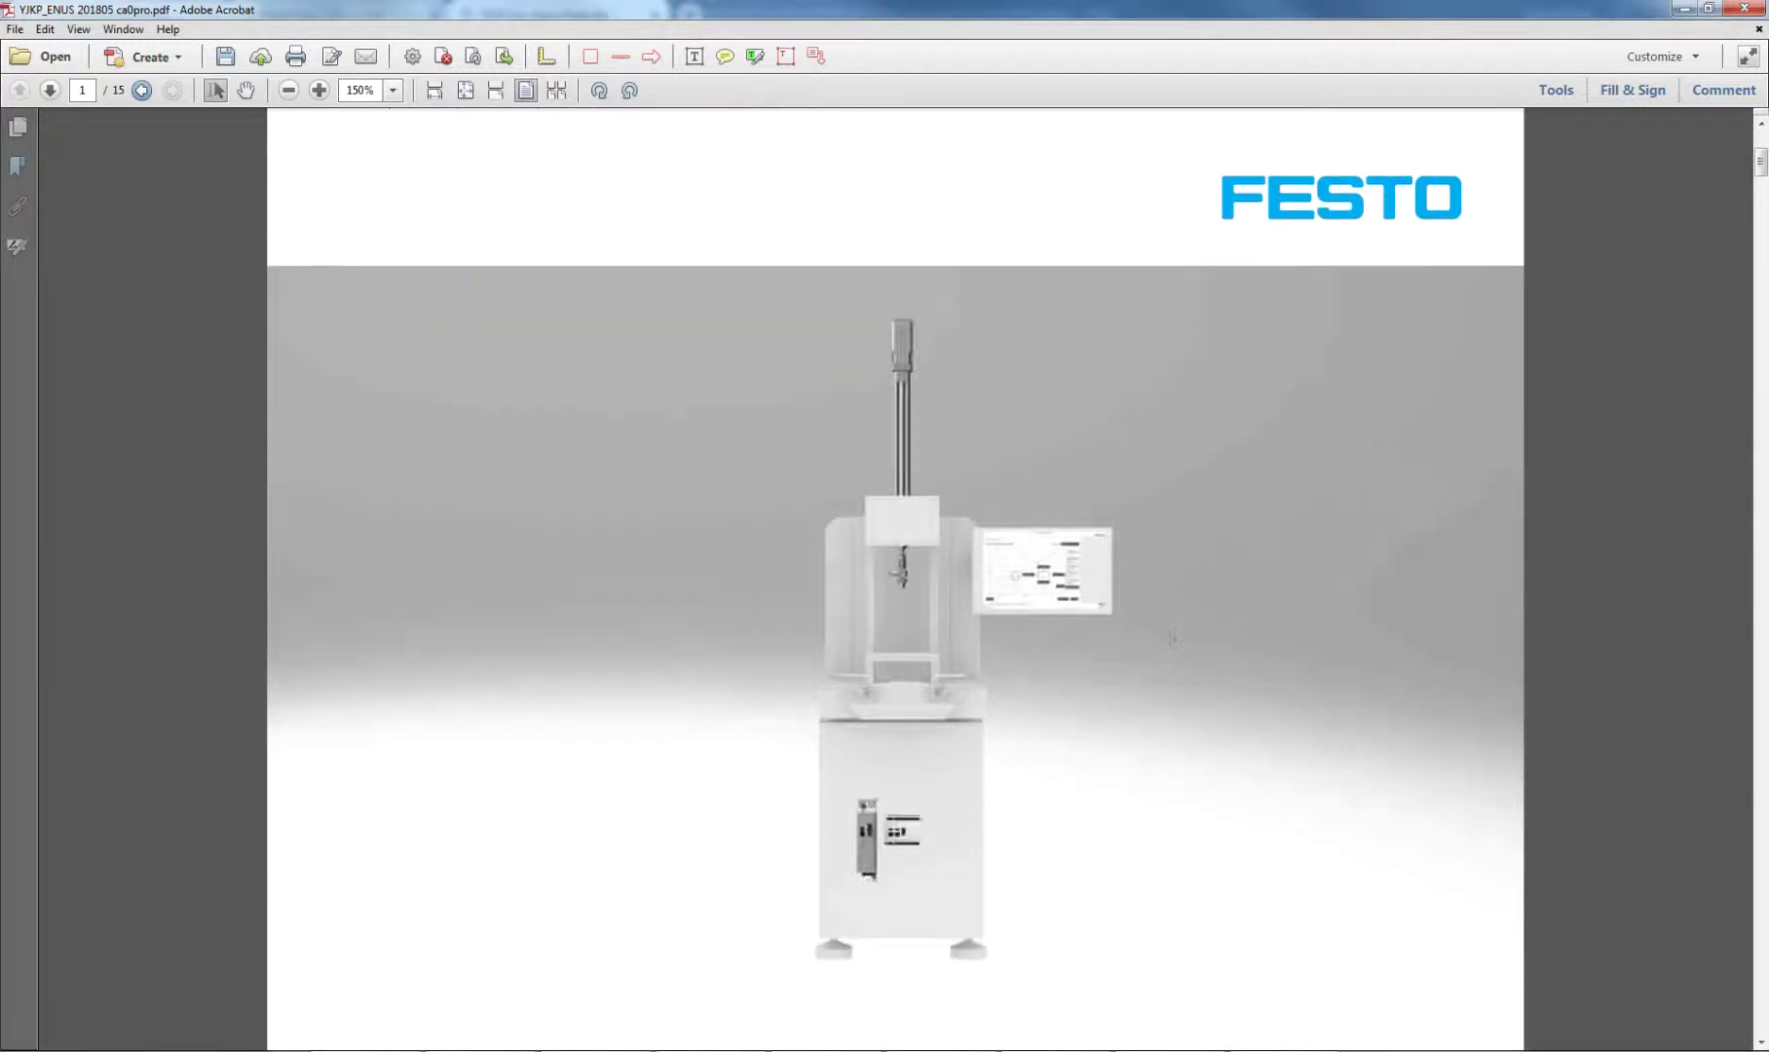
Scroll to page 2 of the YJKP datasheet, the servo press kit overview, and fit the whole page in view.
scroll(615, 844, "down", 20)
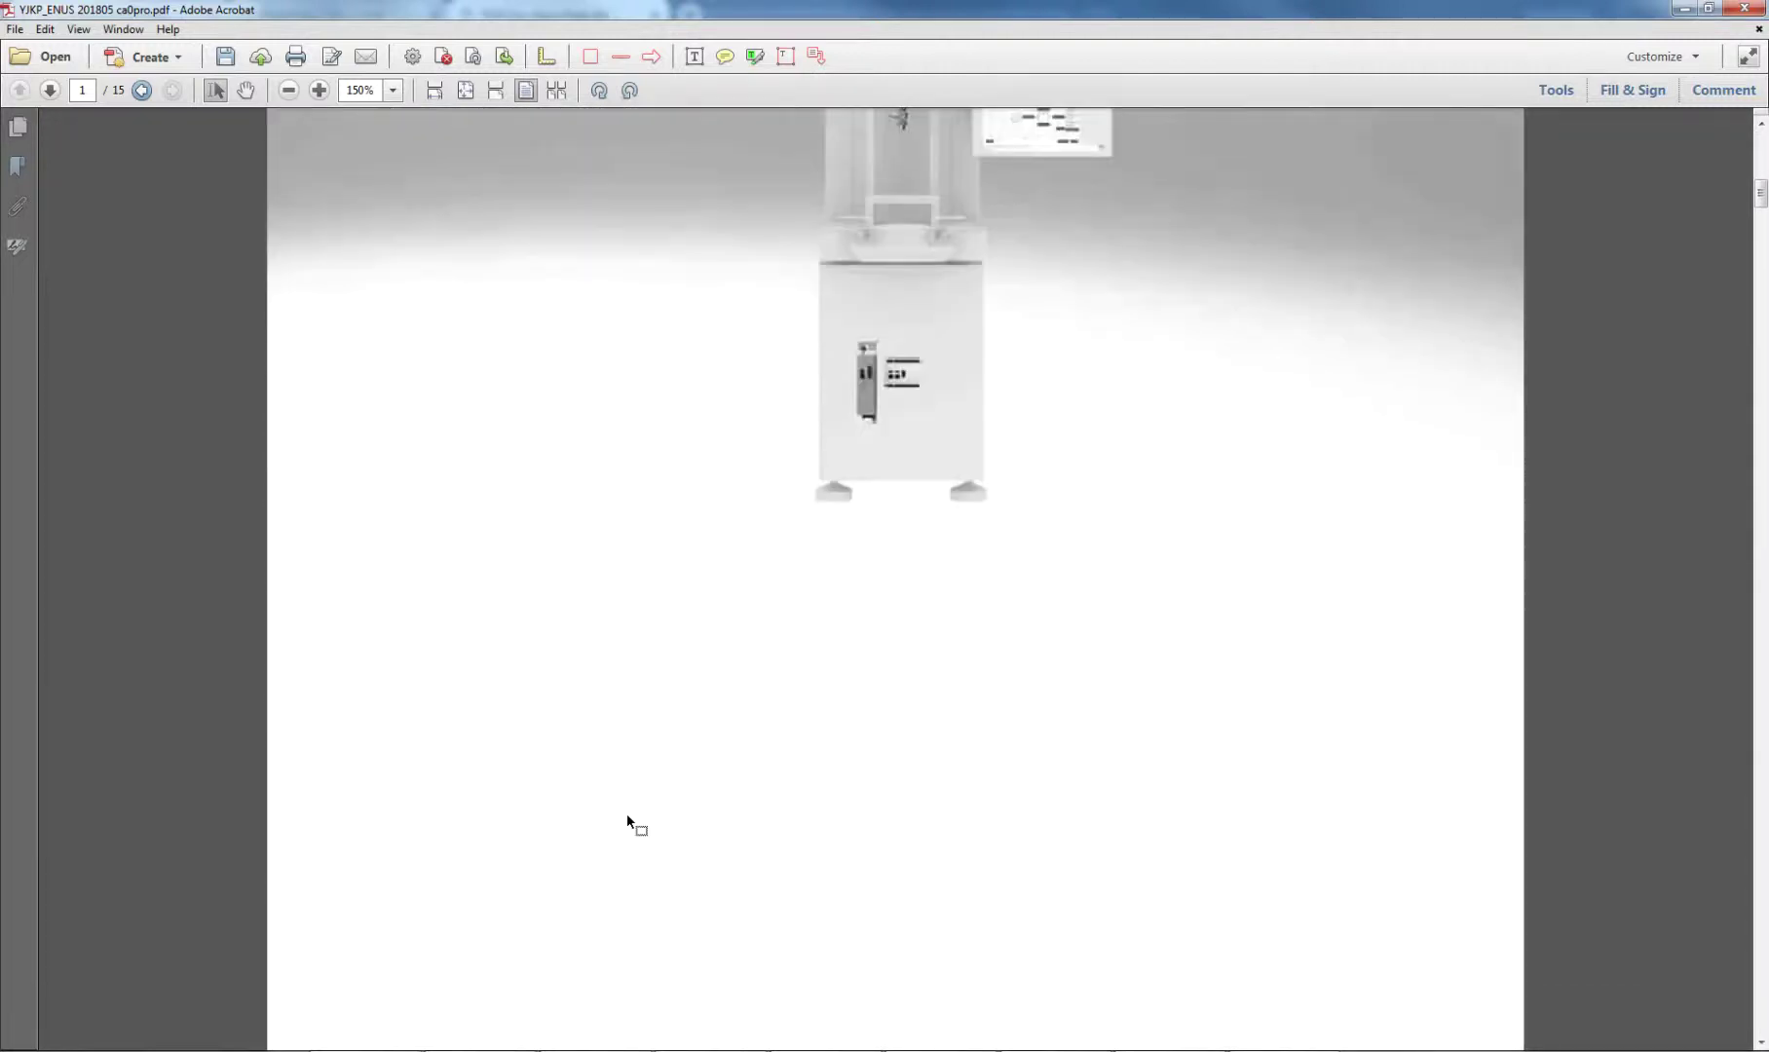
scroll(631, 818, "down", 6)
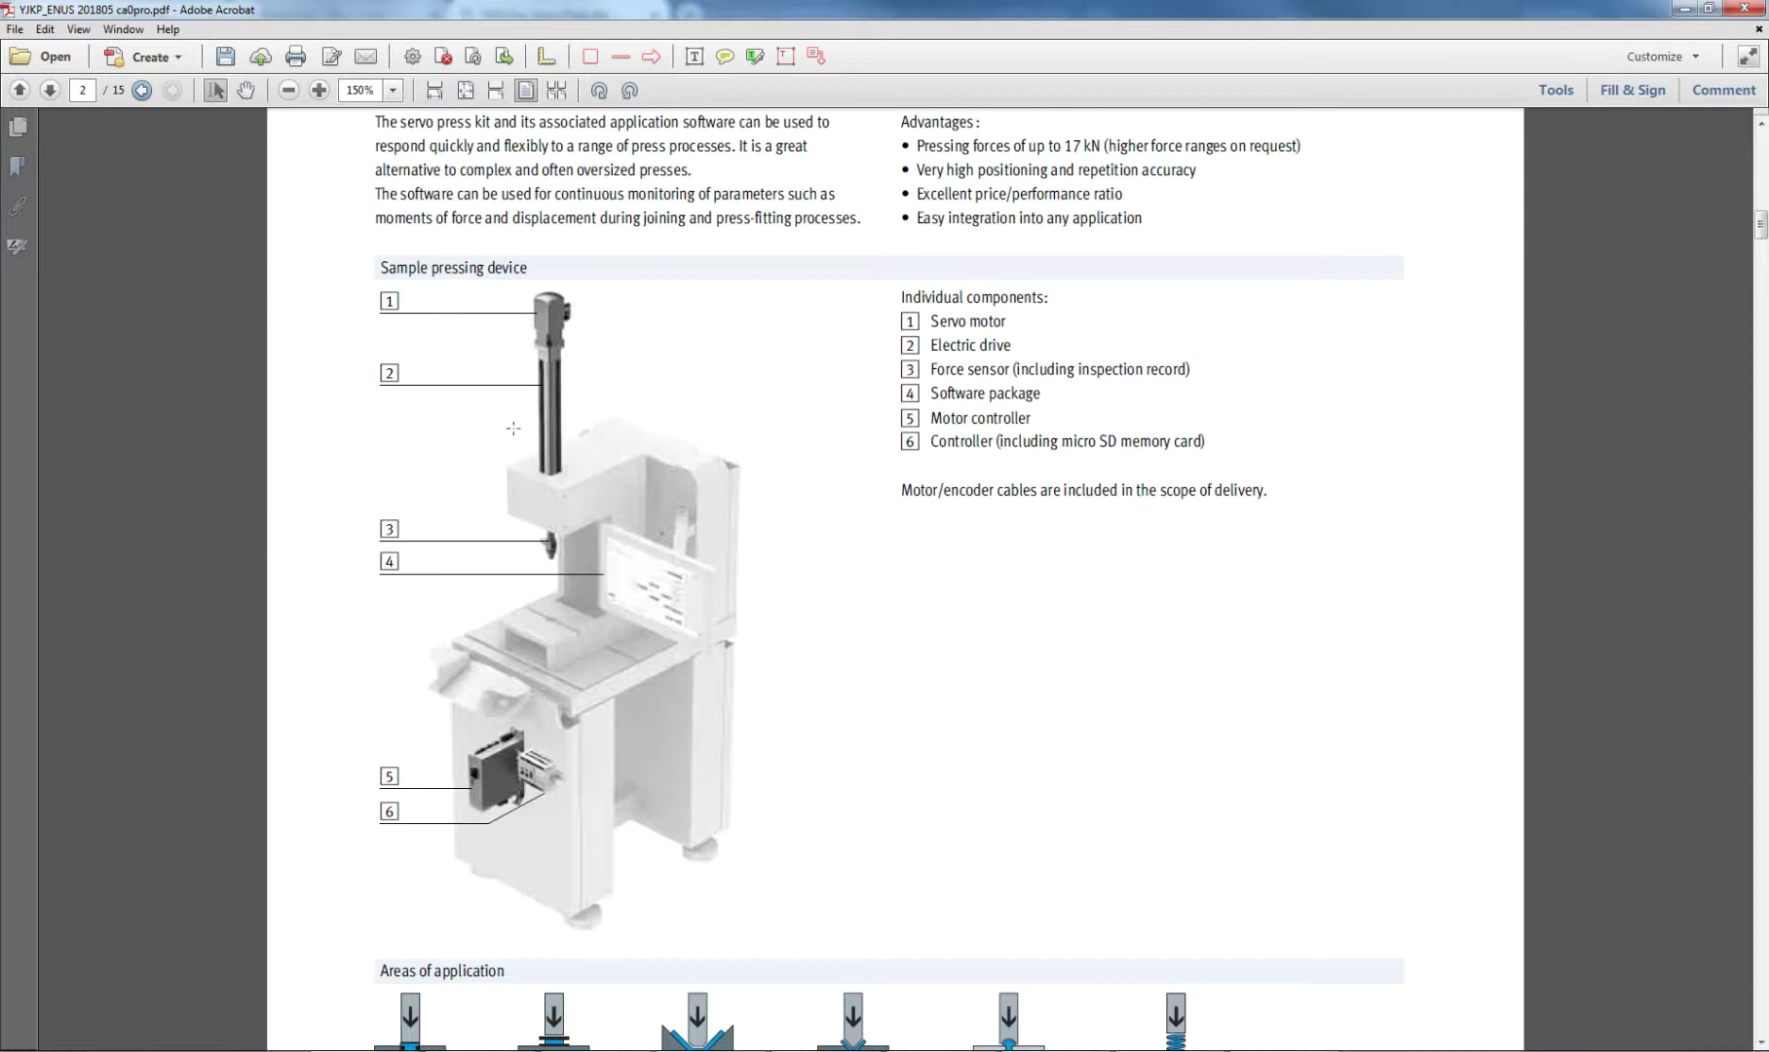
left_click(466, 90)
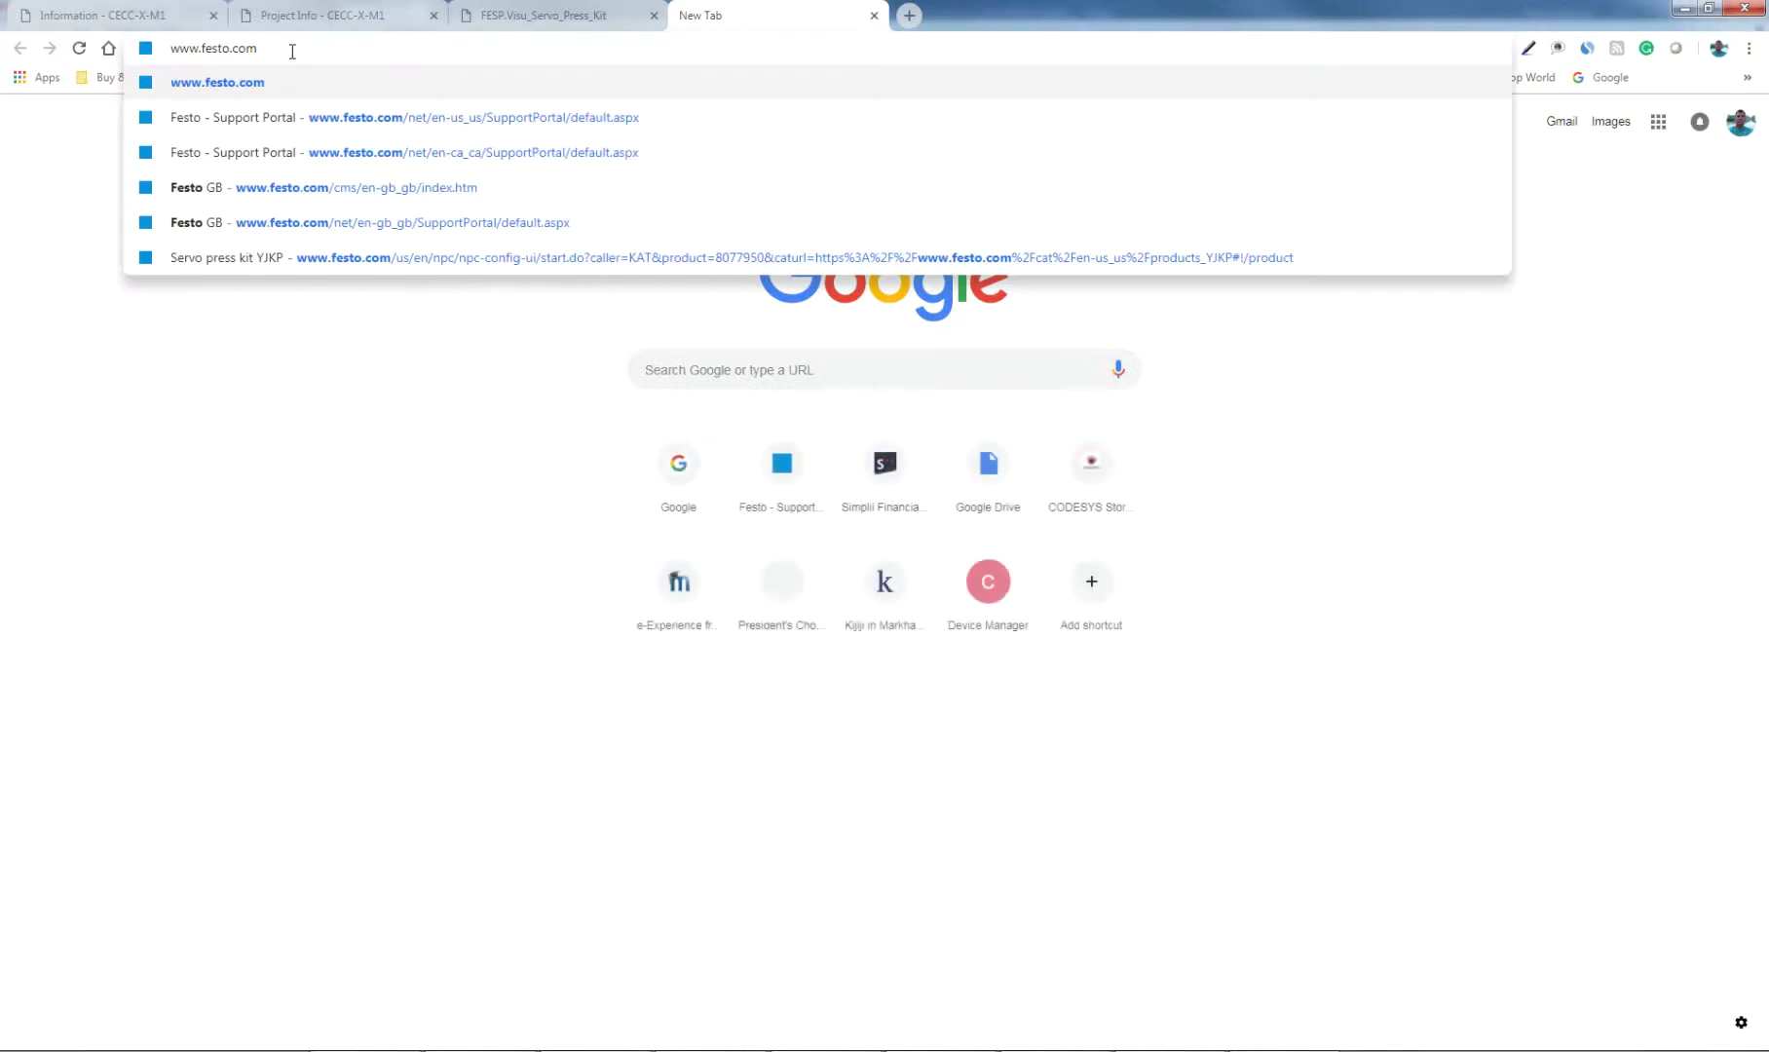
Load festo.com and go via Products > Function-specific systems > Joining technology to the YJKP documentation.
key("Return")
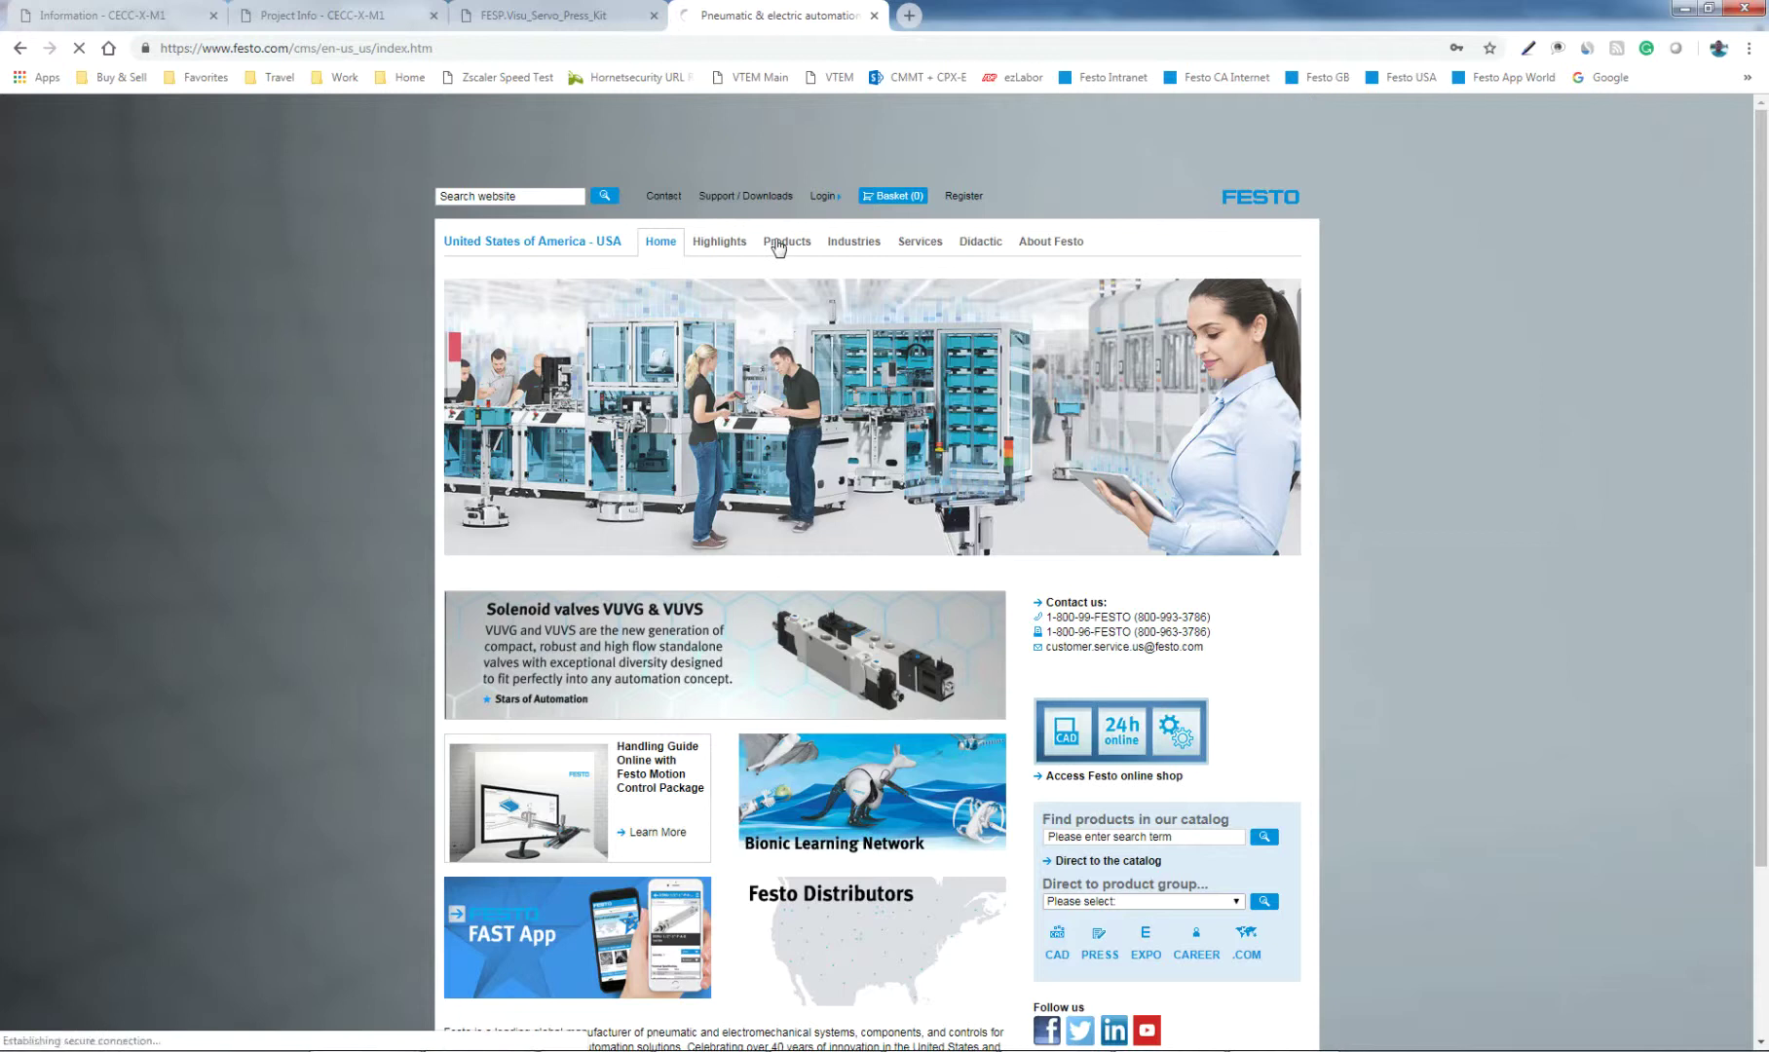
left_click(778, 244)
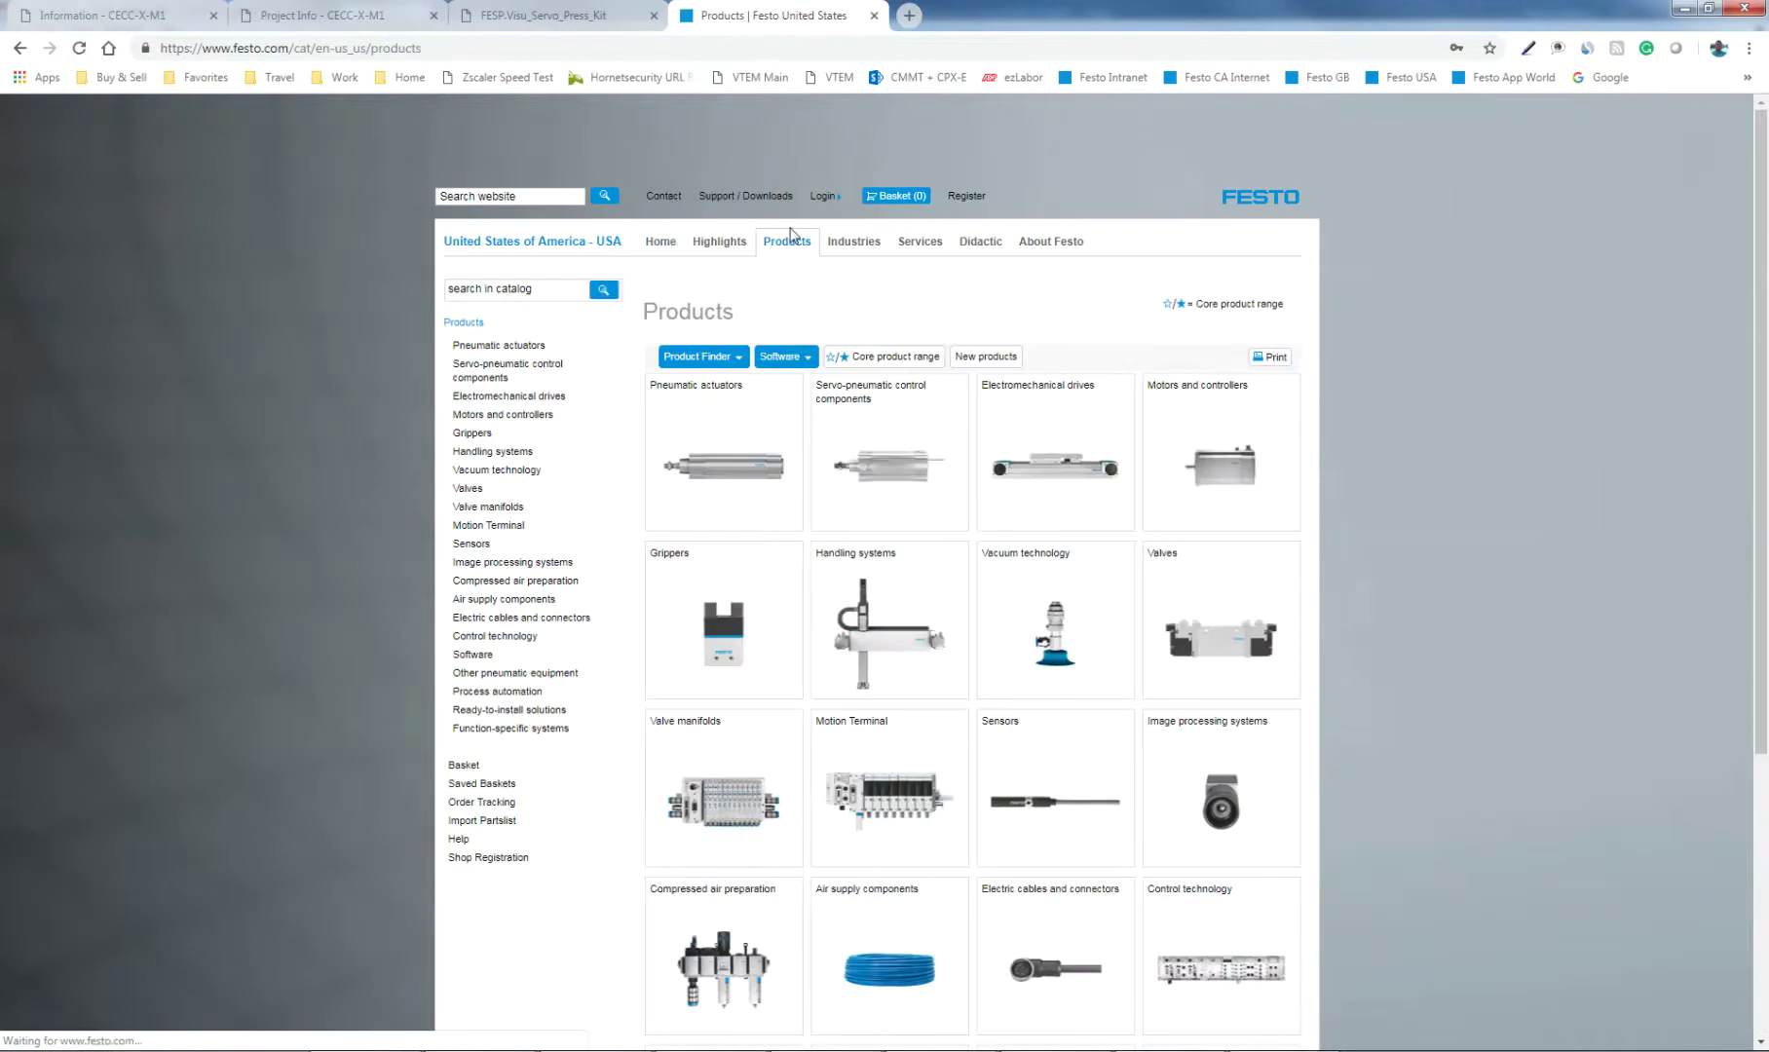
left_click(509, 732)
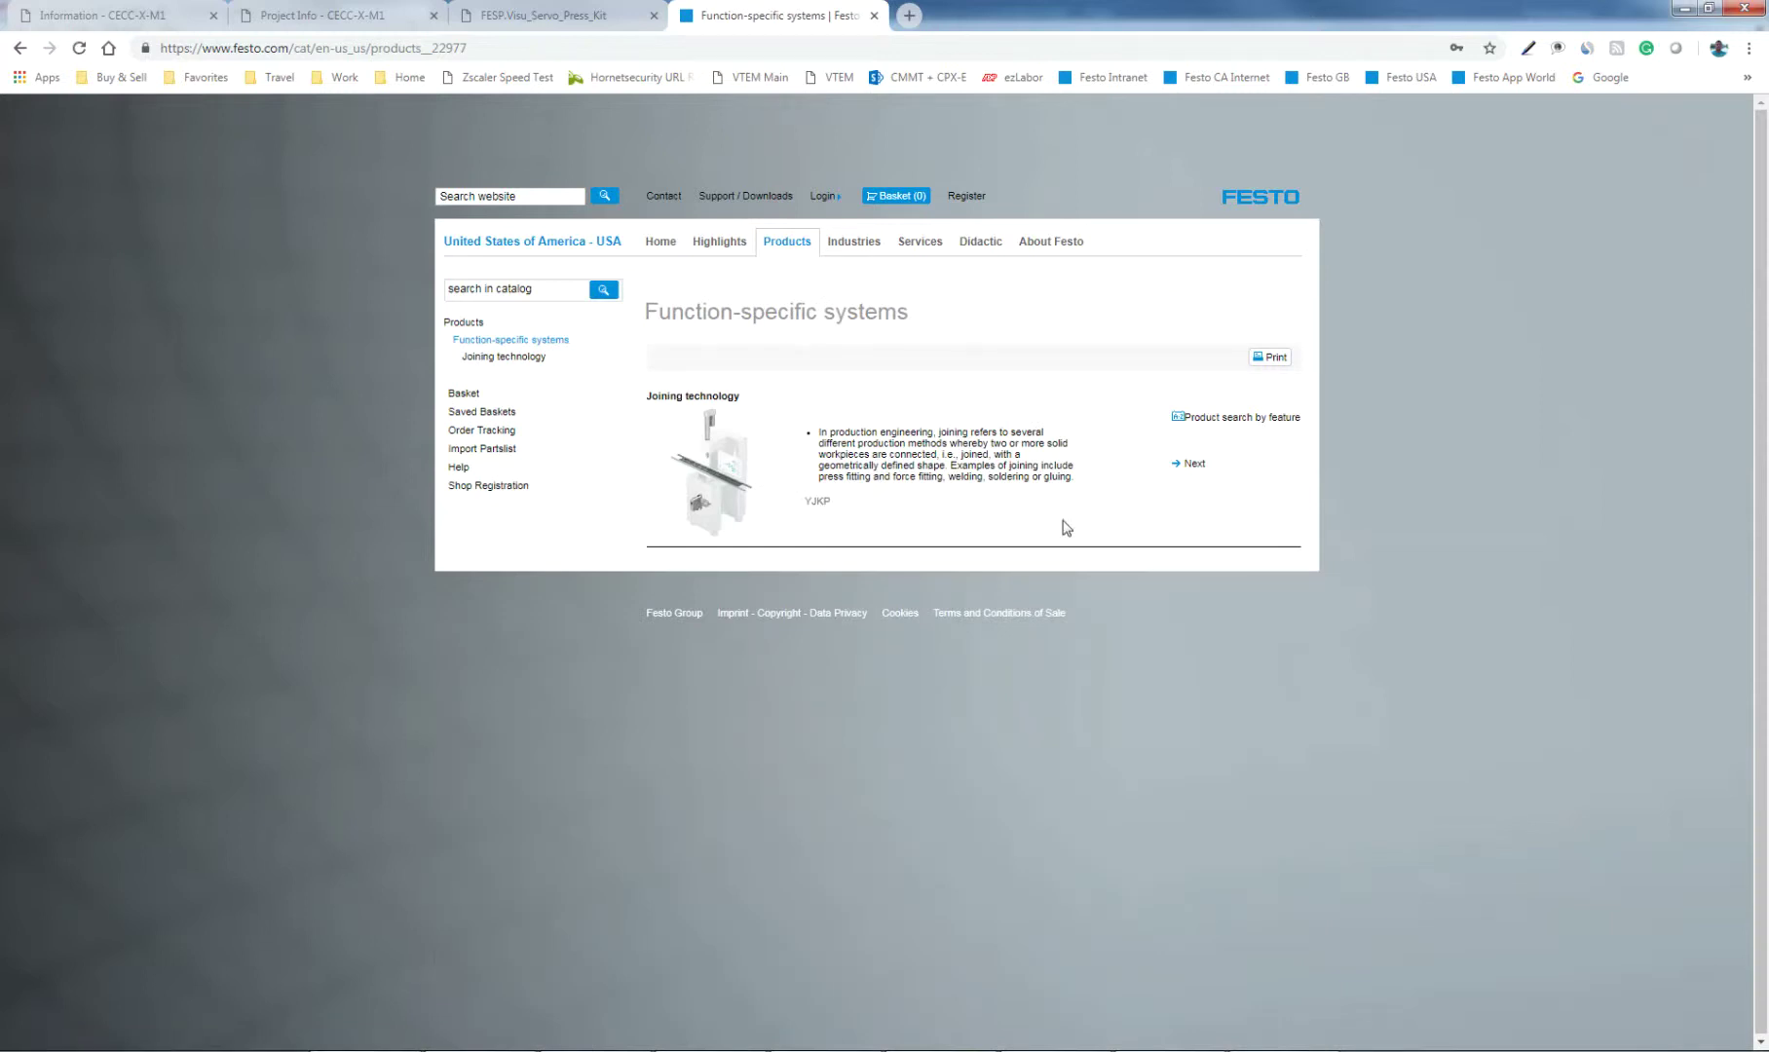
left_click(490, 361)
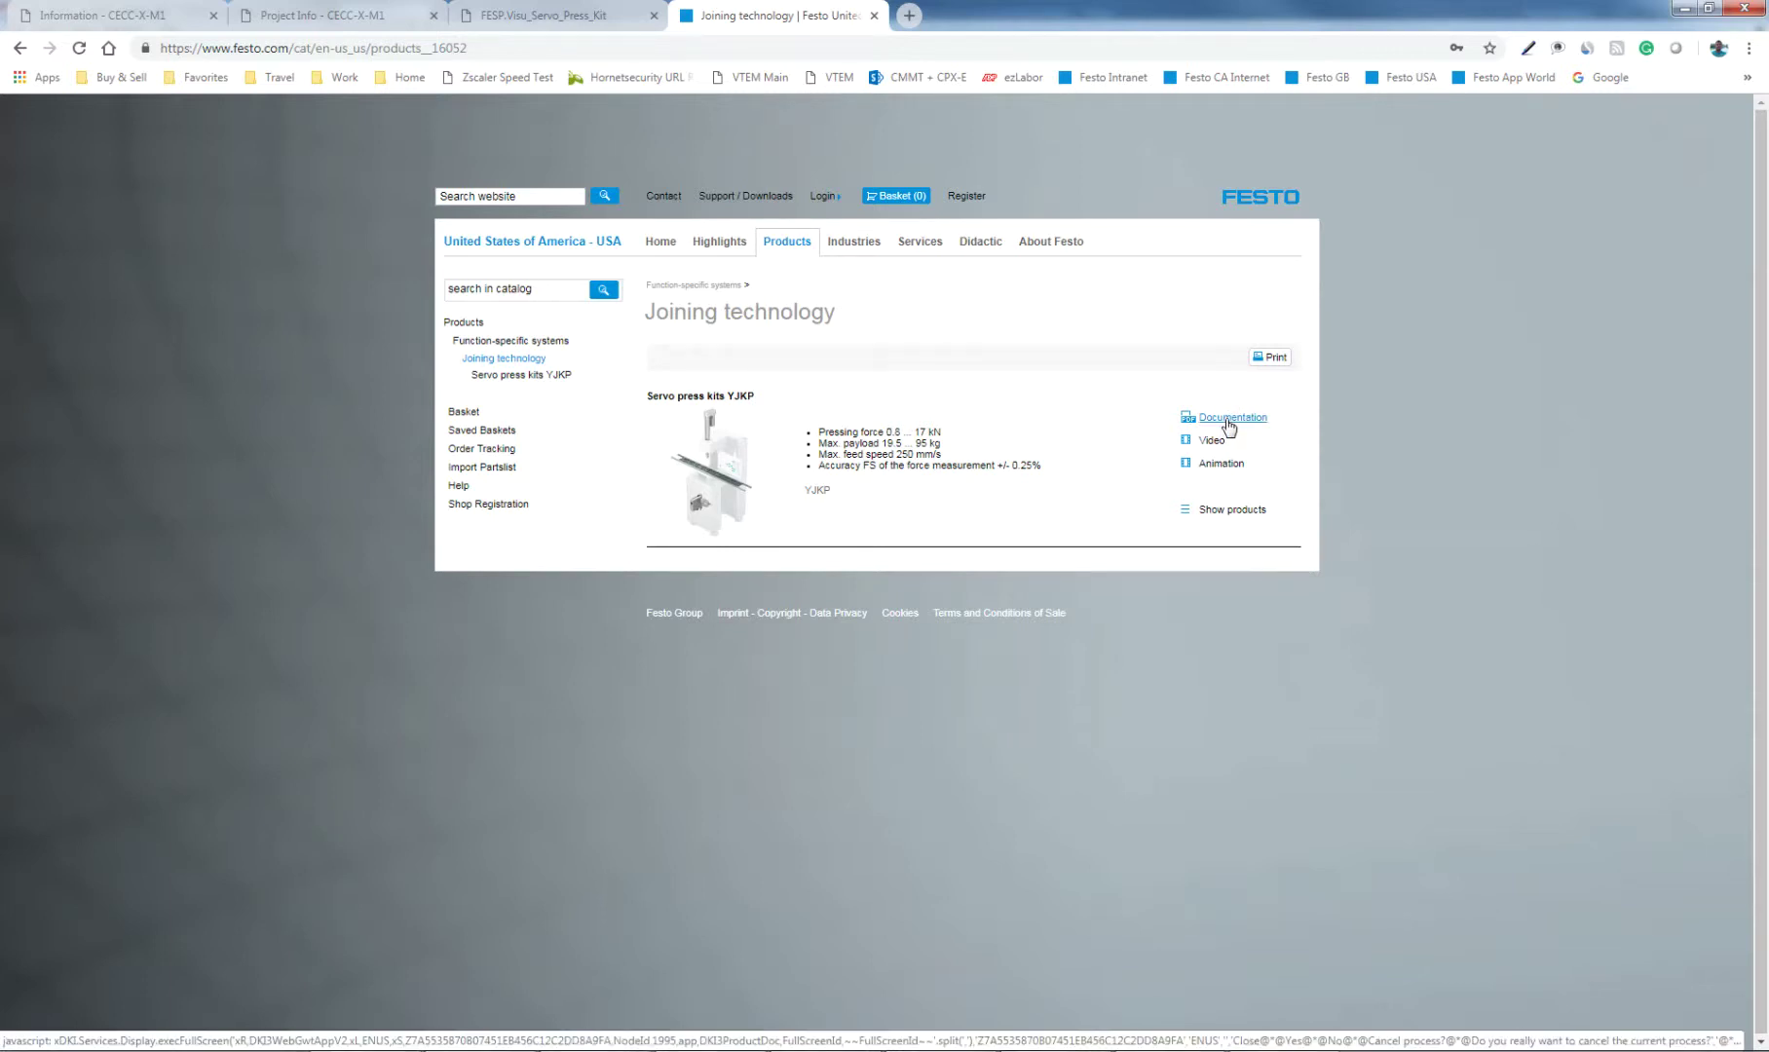
left_click(1230, 420)
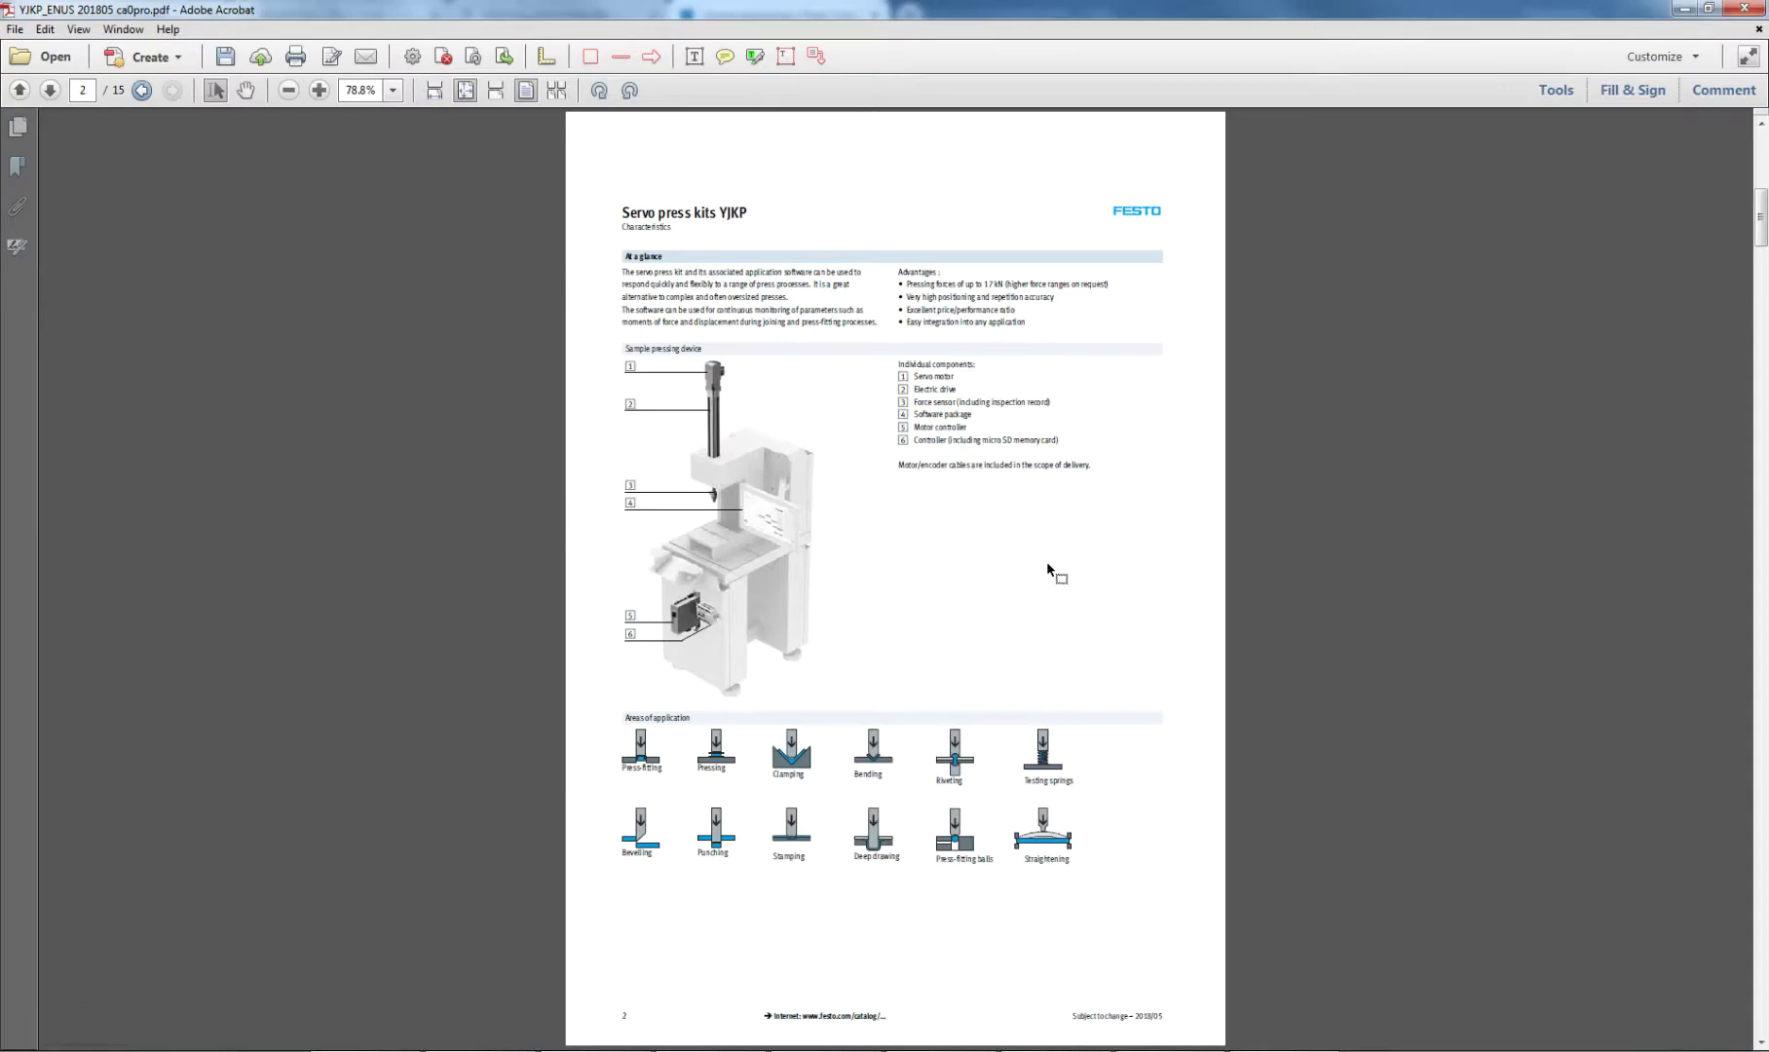
Find and select part number 8077950 in the page 4 ordering data, then return to Chrome.
scroll(1046, 561, "up", 2)
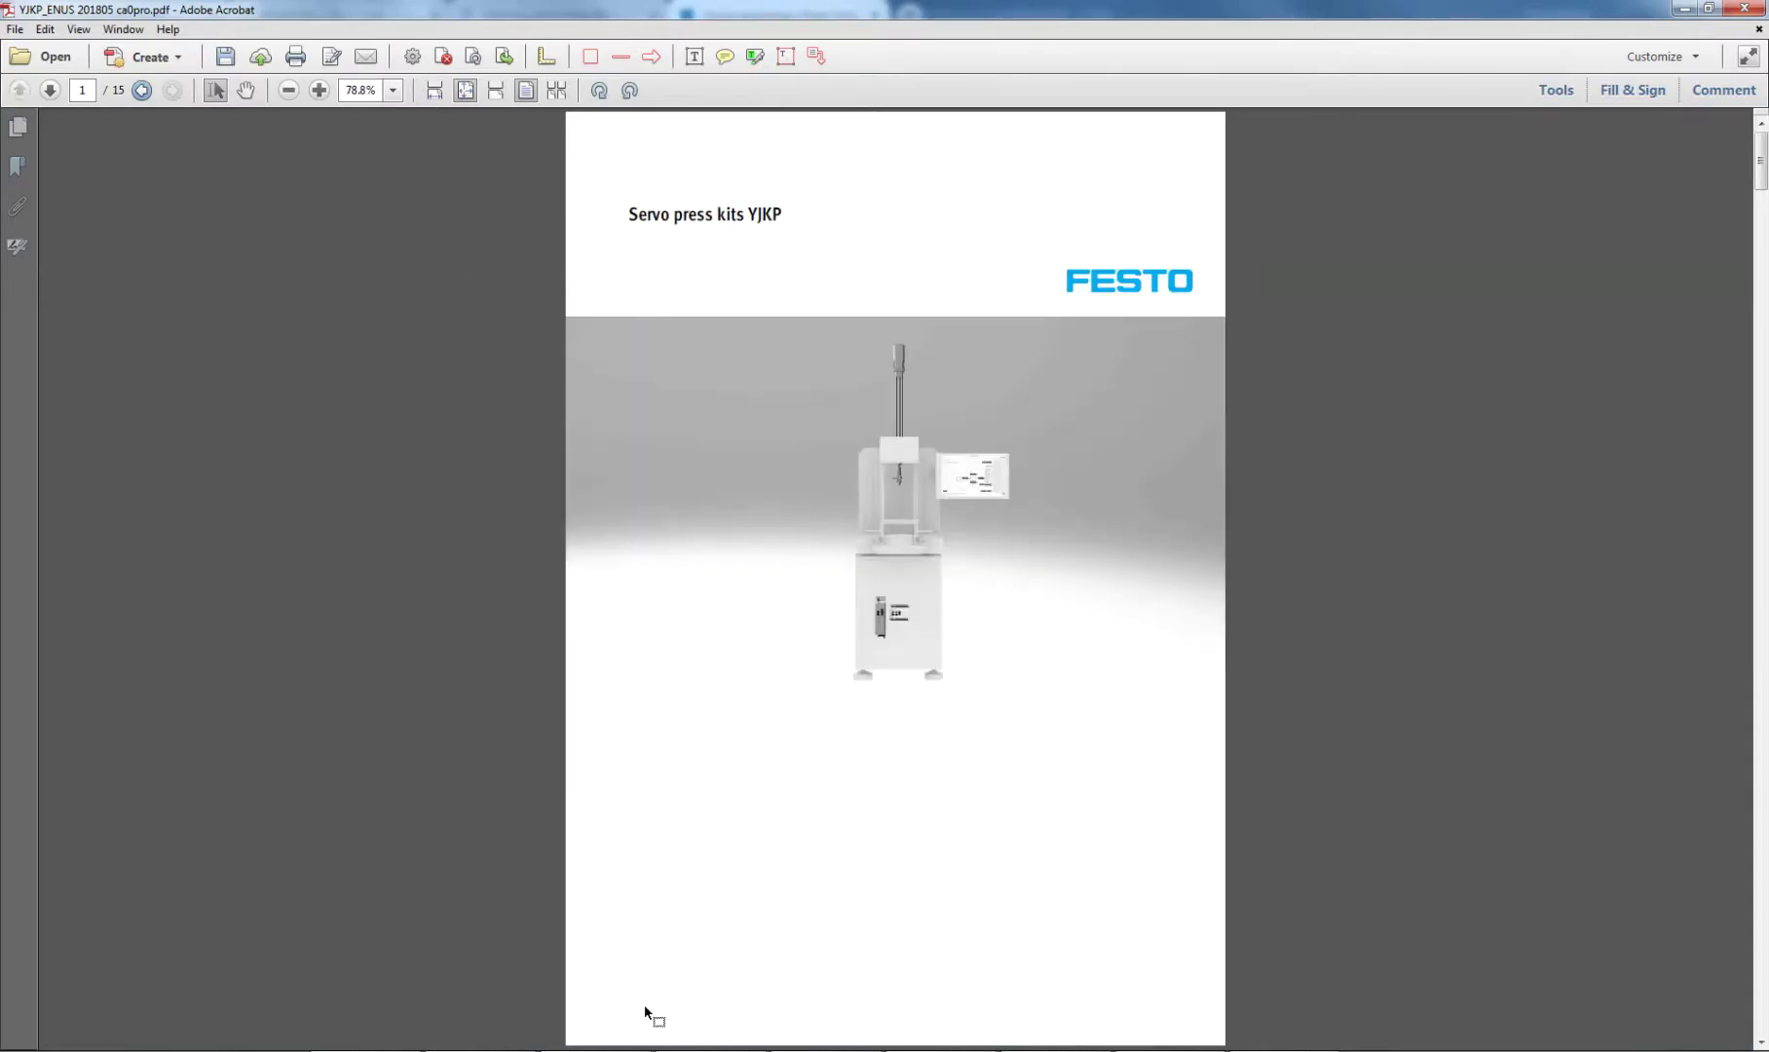
scroll(1014, 810, "down", 2)
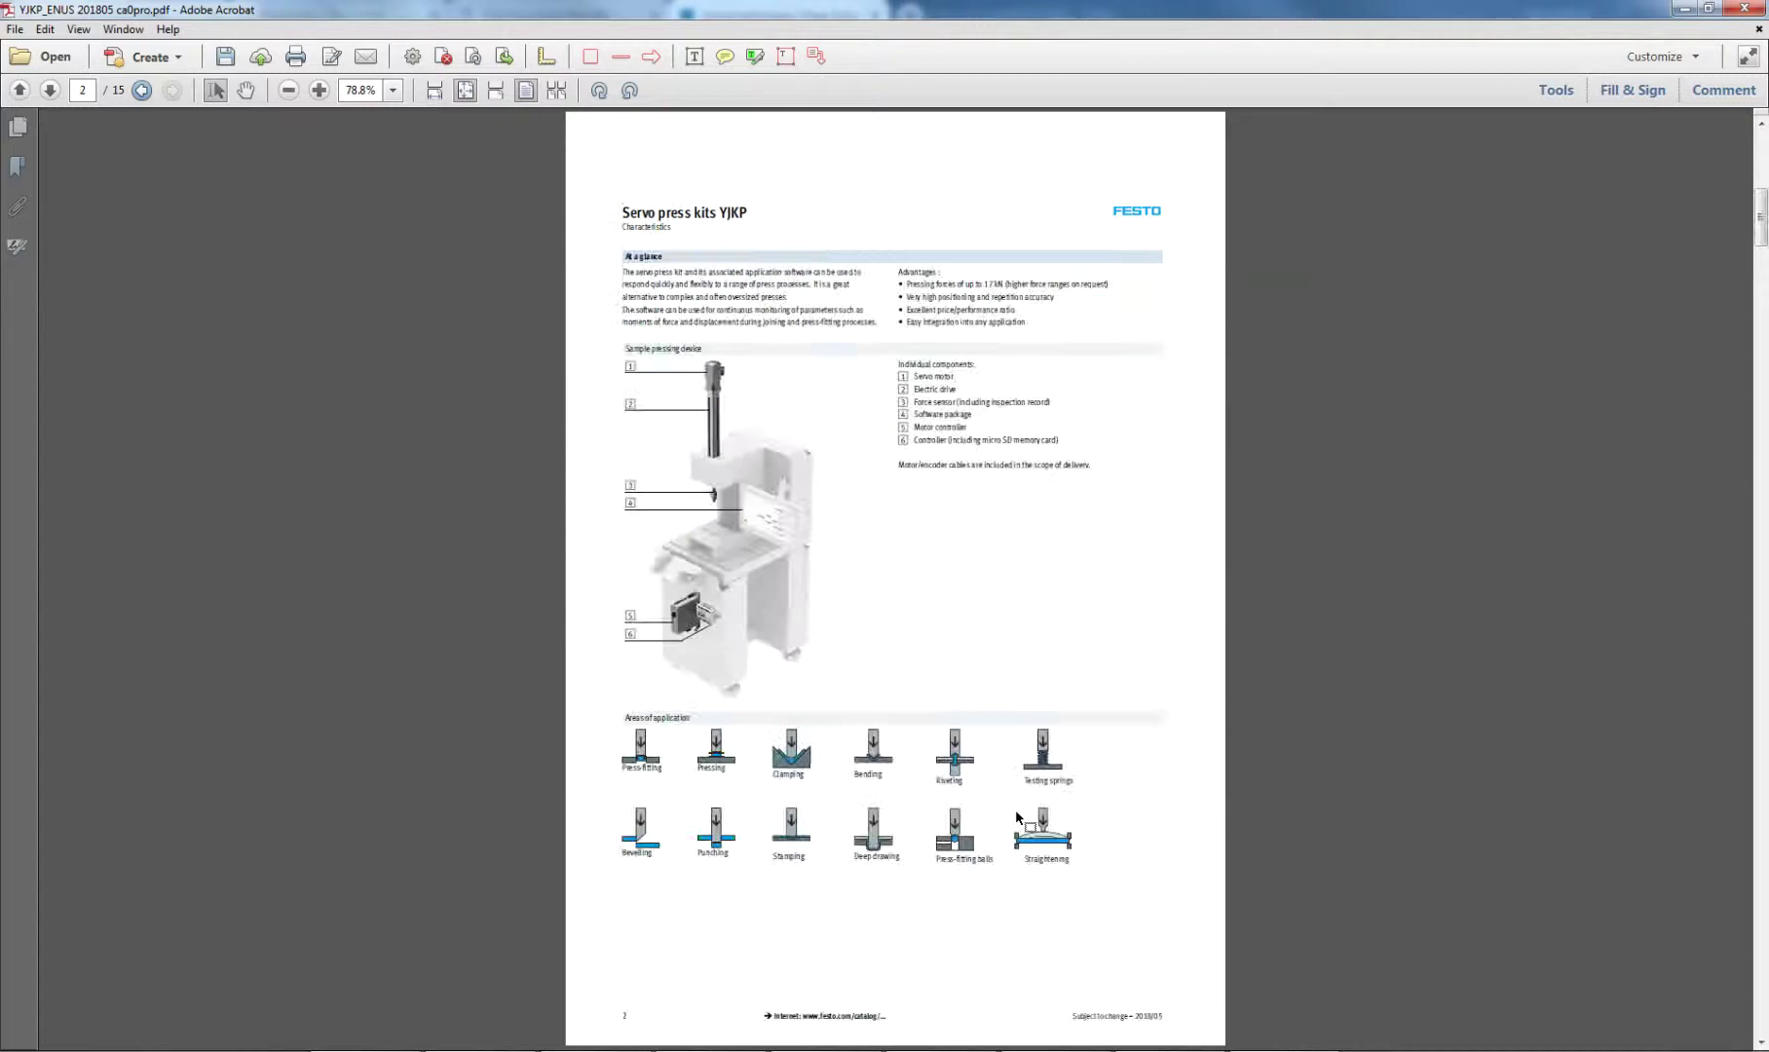
scroll(1016, 817, "down", 4)
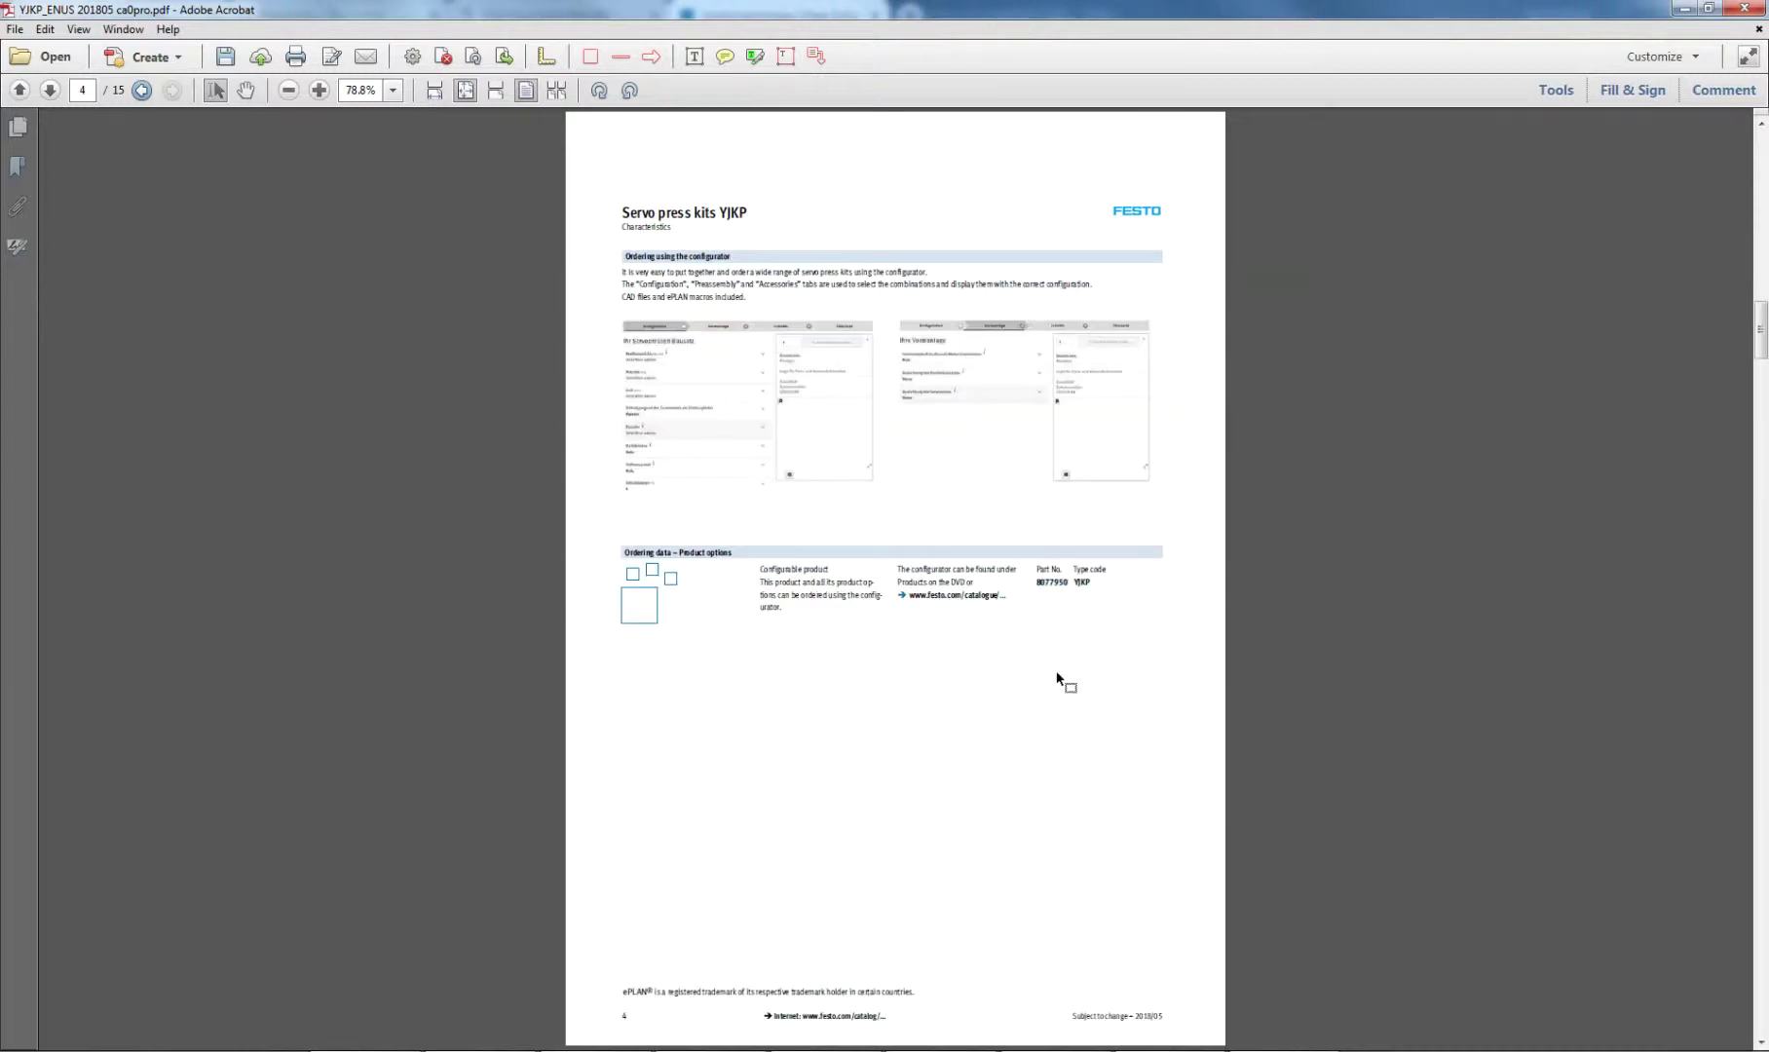
scroll(1058, 679, "up", 2)
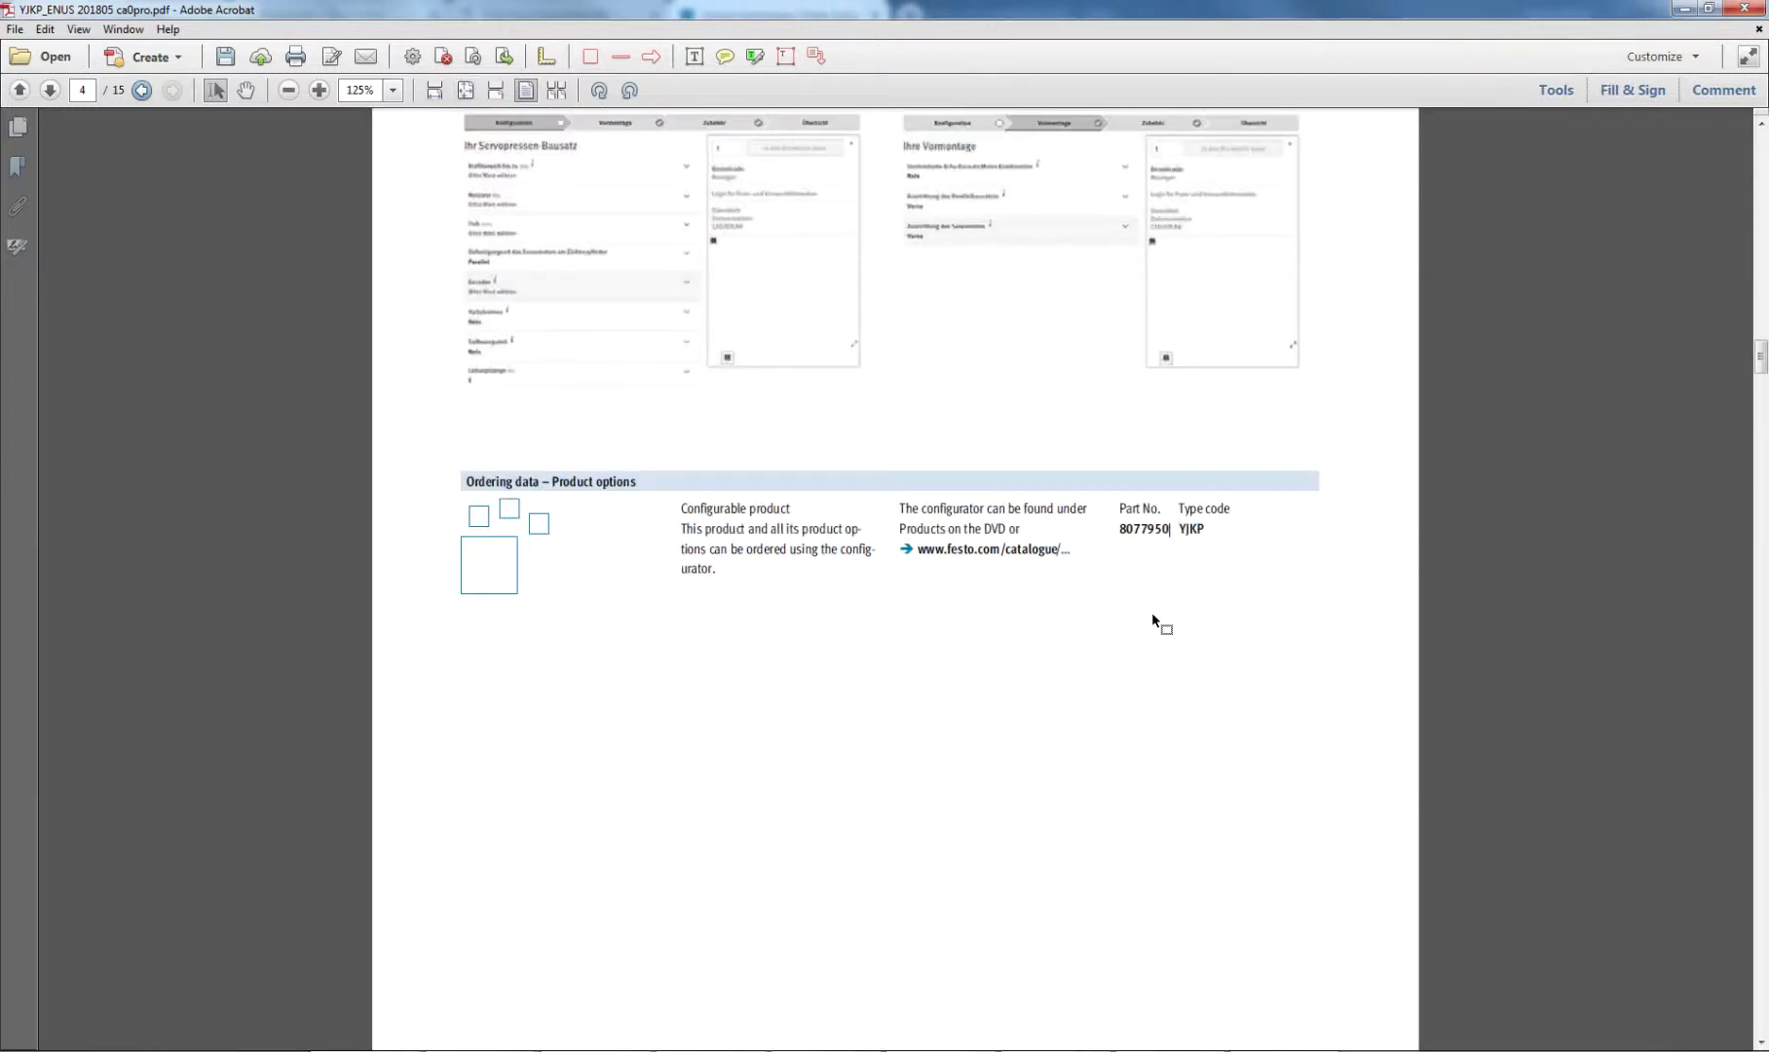
double_click(1161, 534)
key("alt+Tab")
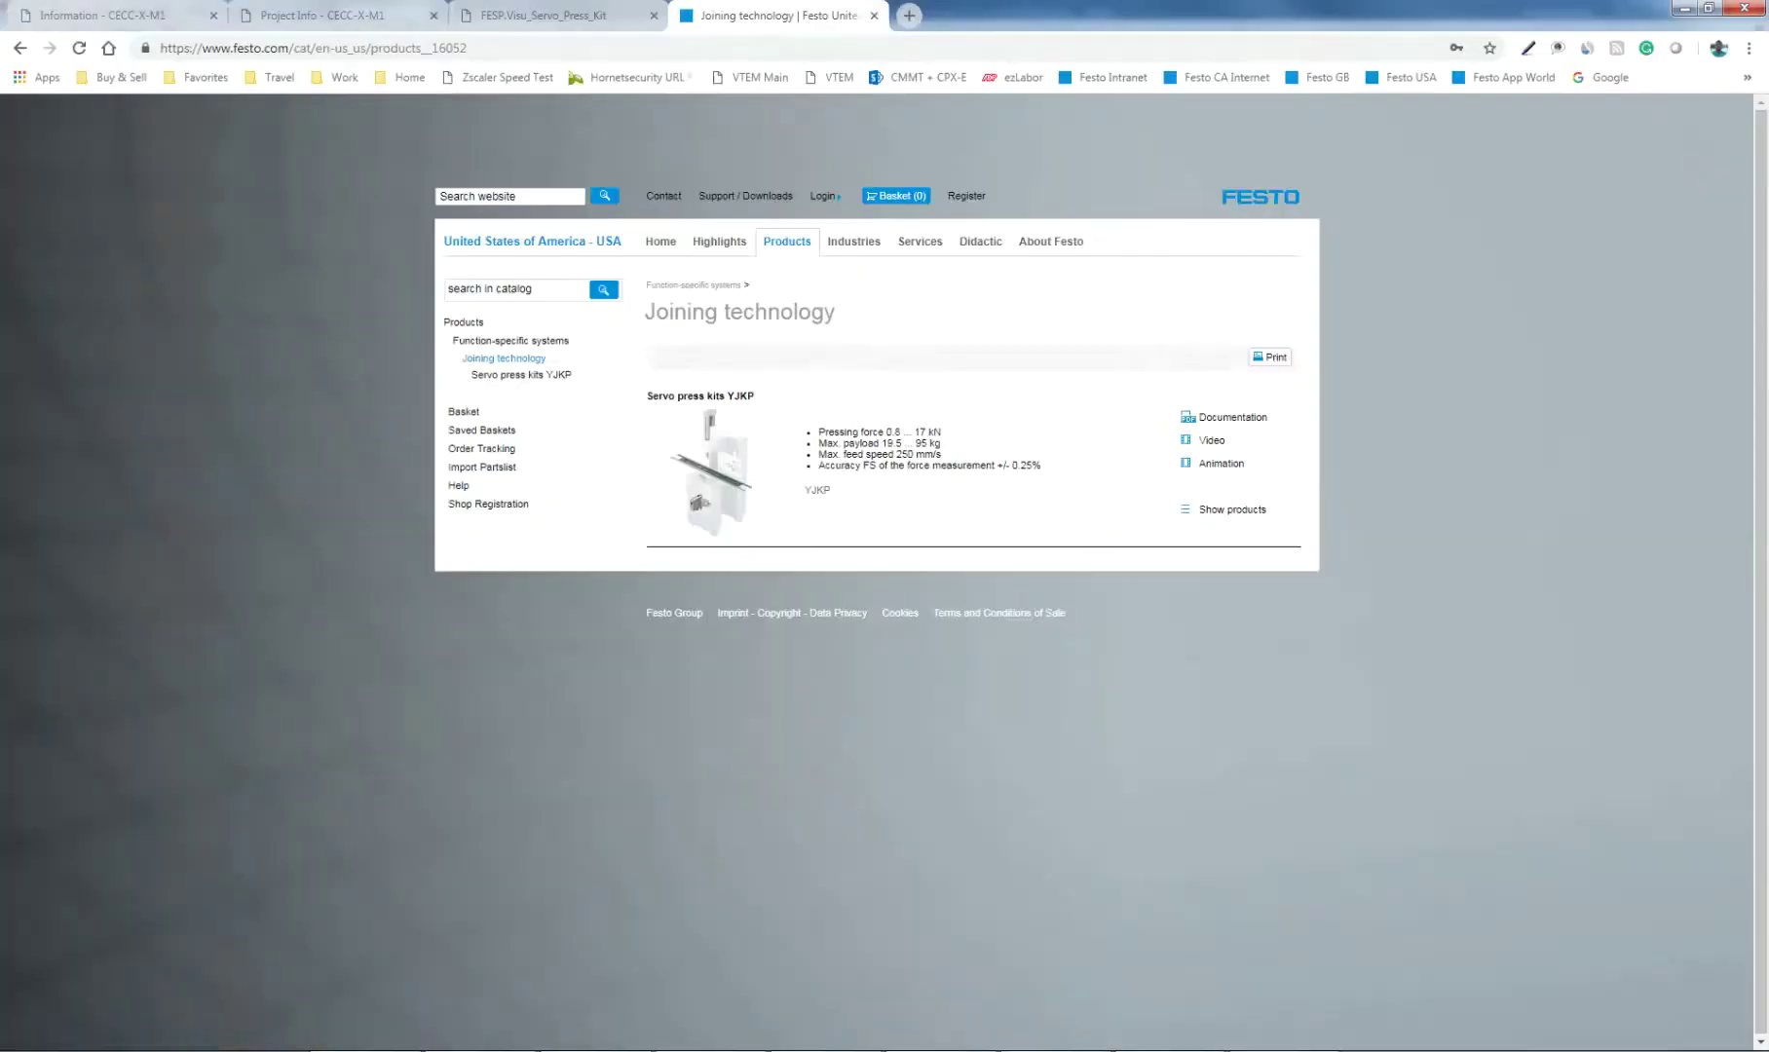
Open the Servo press kit YJKP configuration view, then go back to the YJKP catalogue page.
left_click(546, 292)
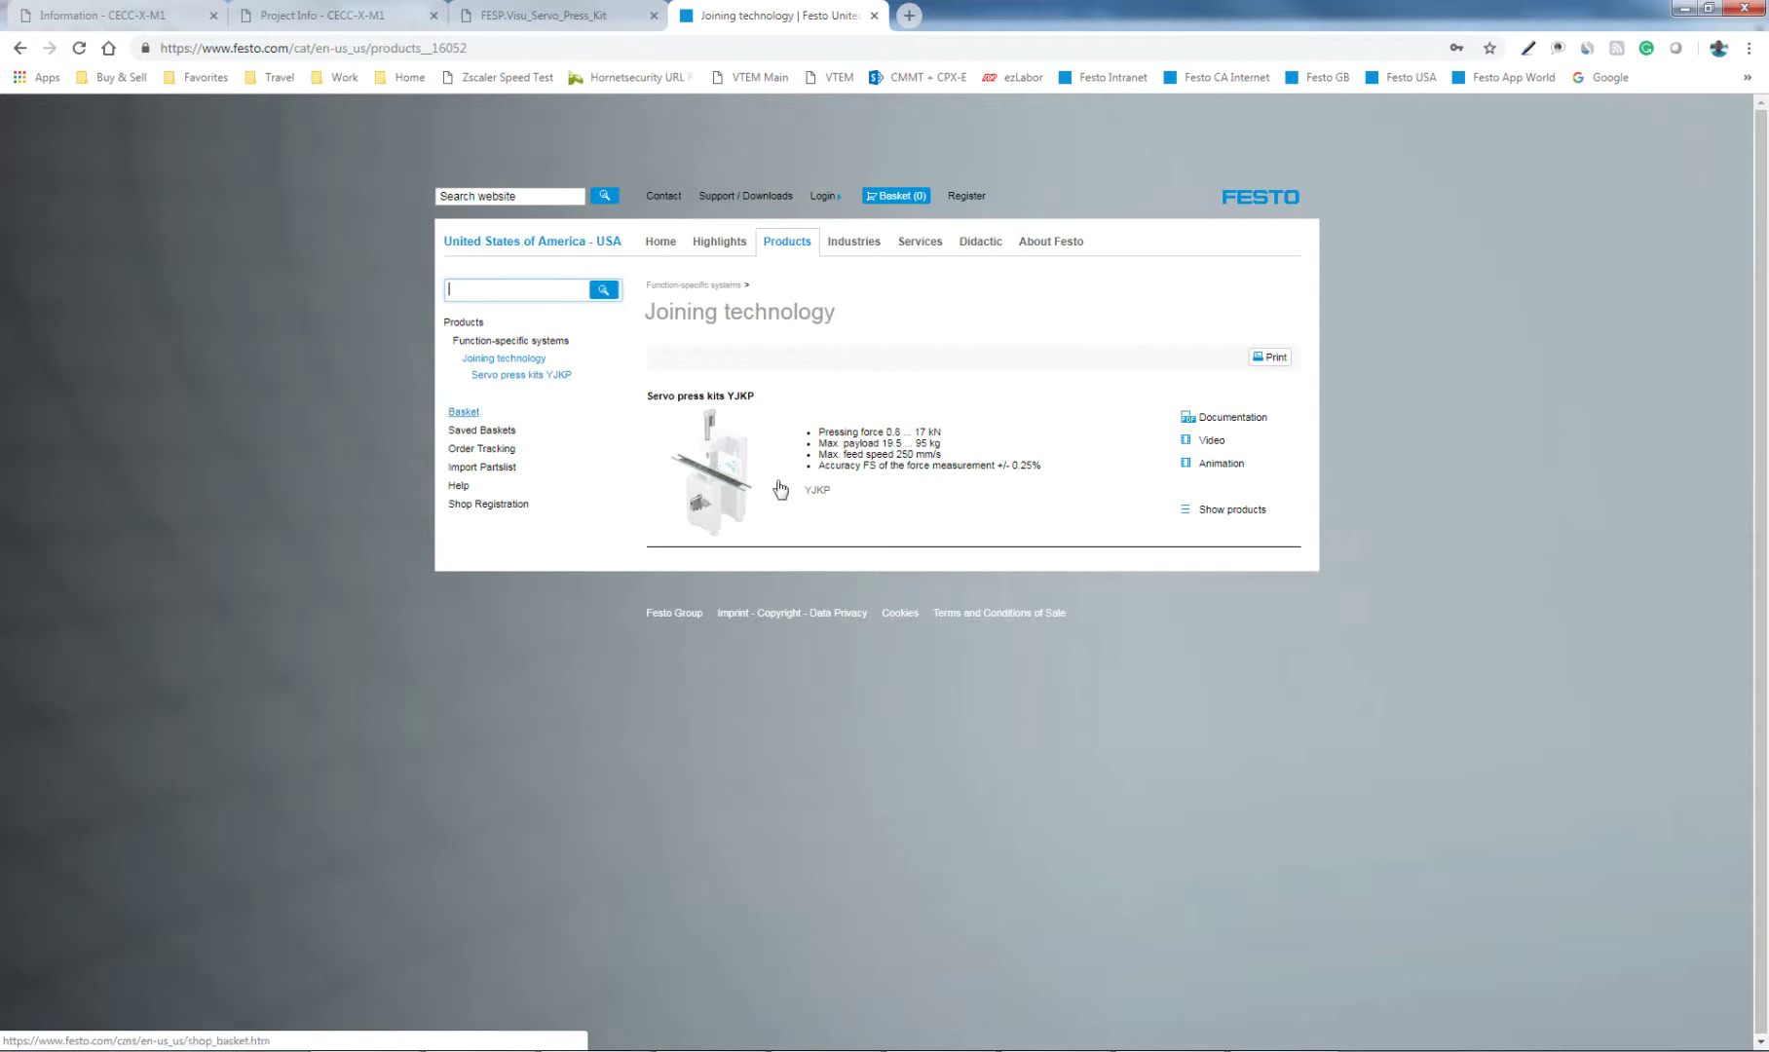
left_click(737, 490)
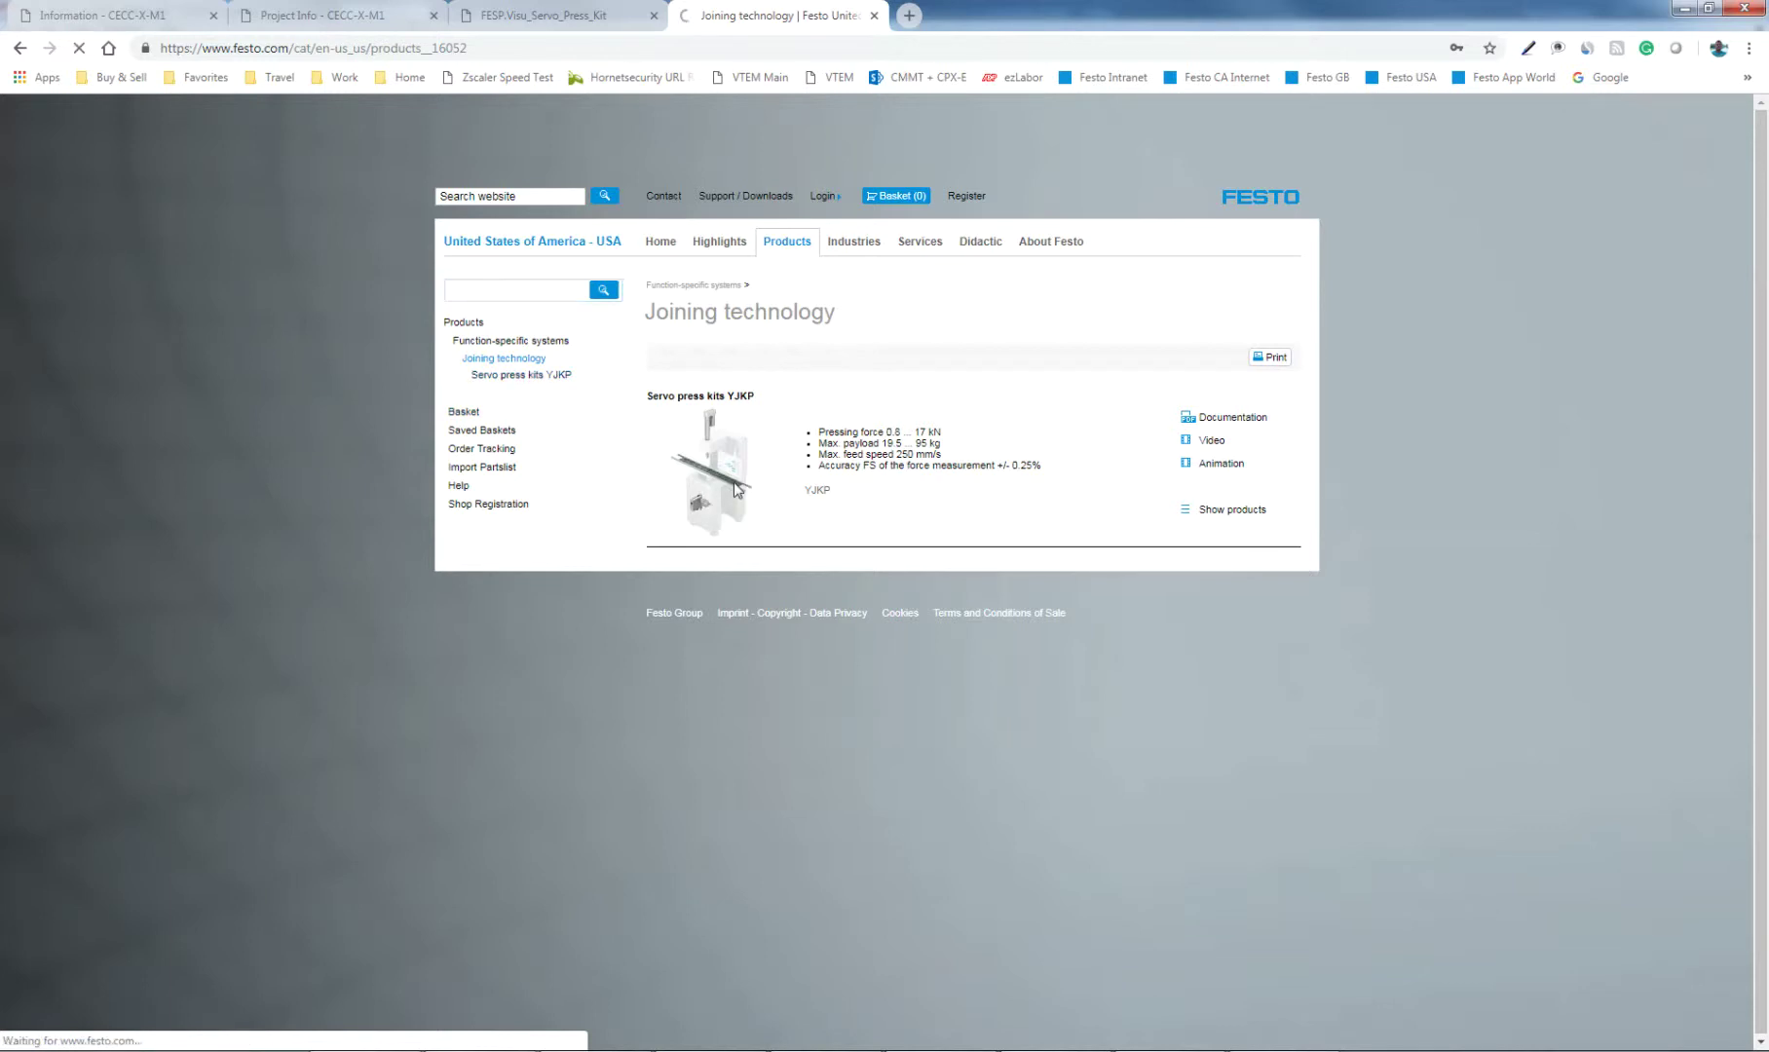
left_click(732, 484)
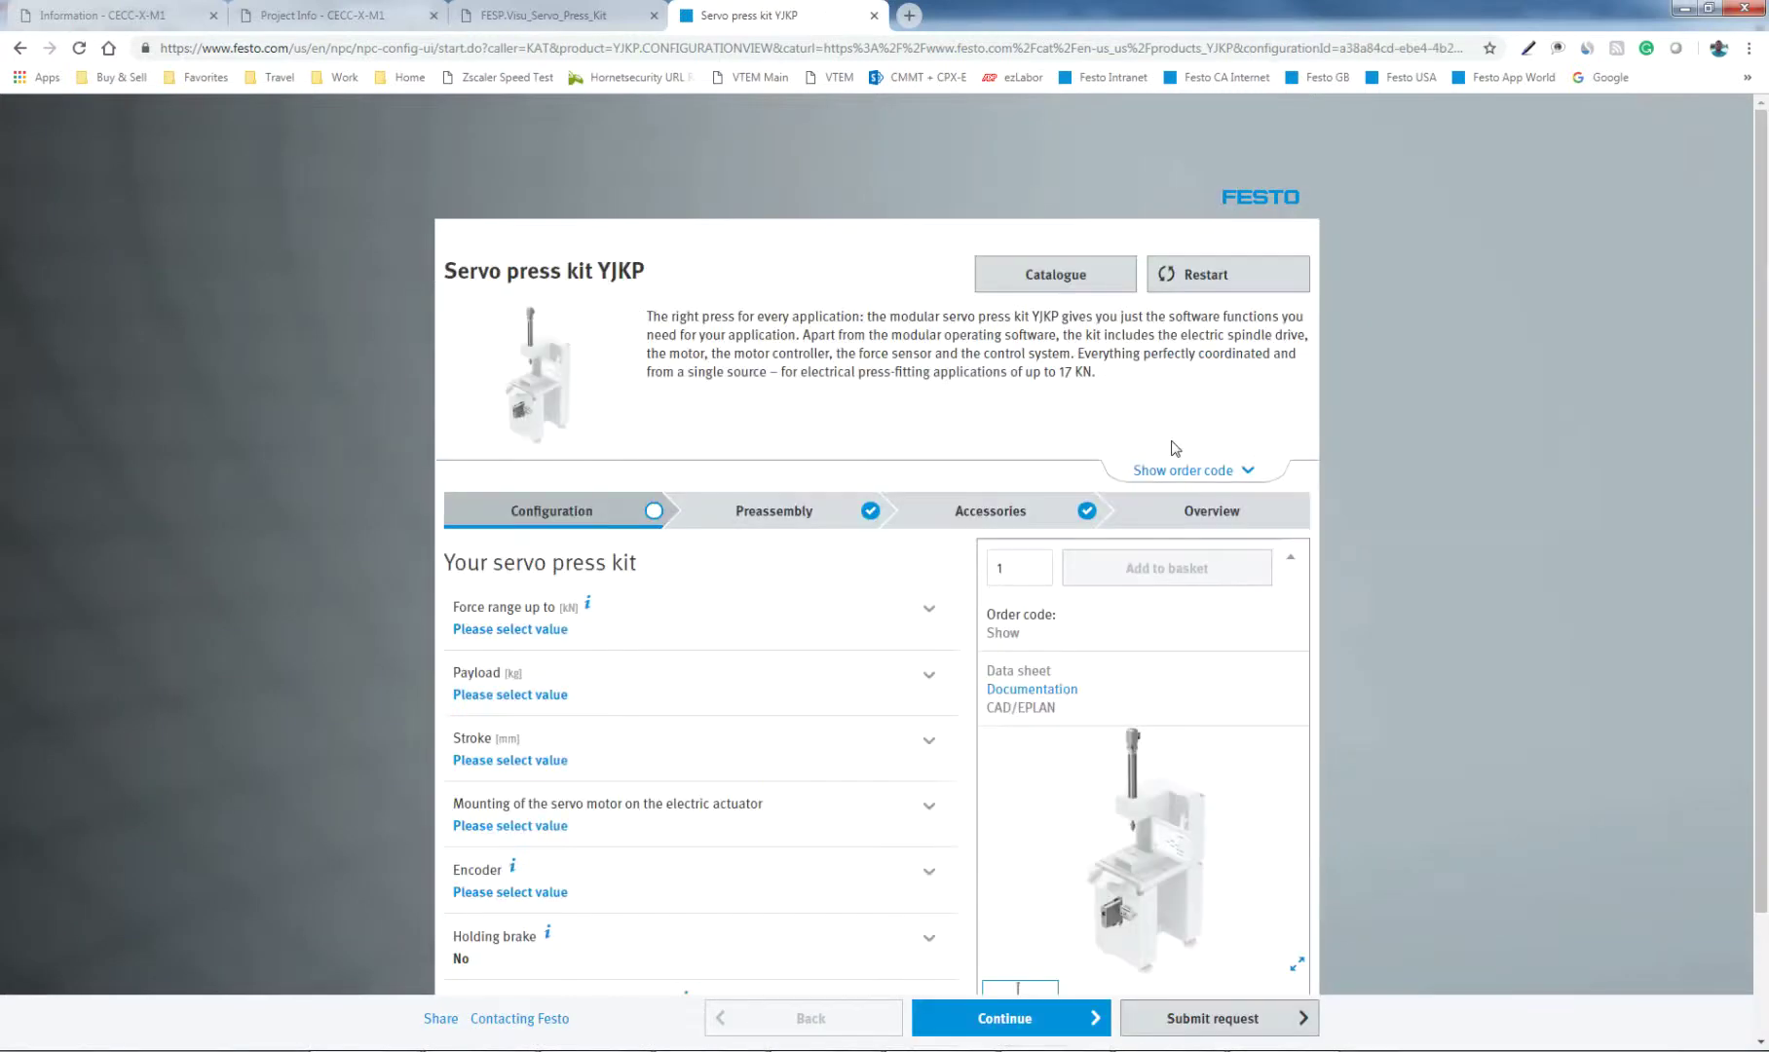
left_click(20, 48)
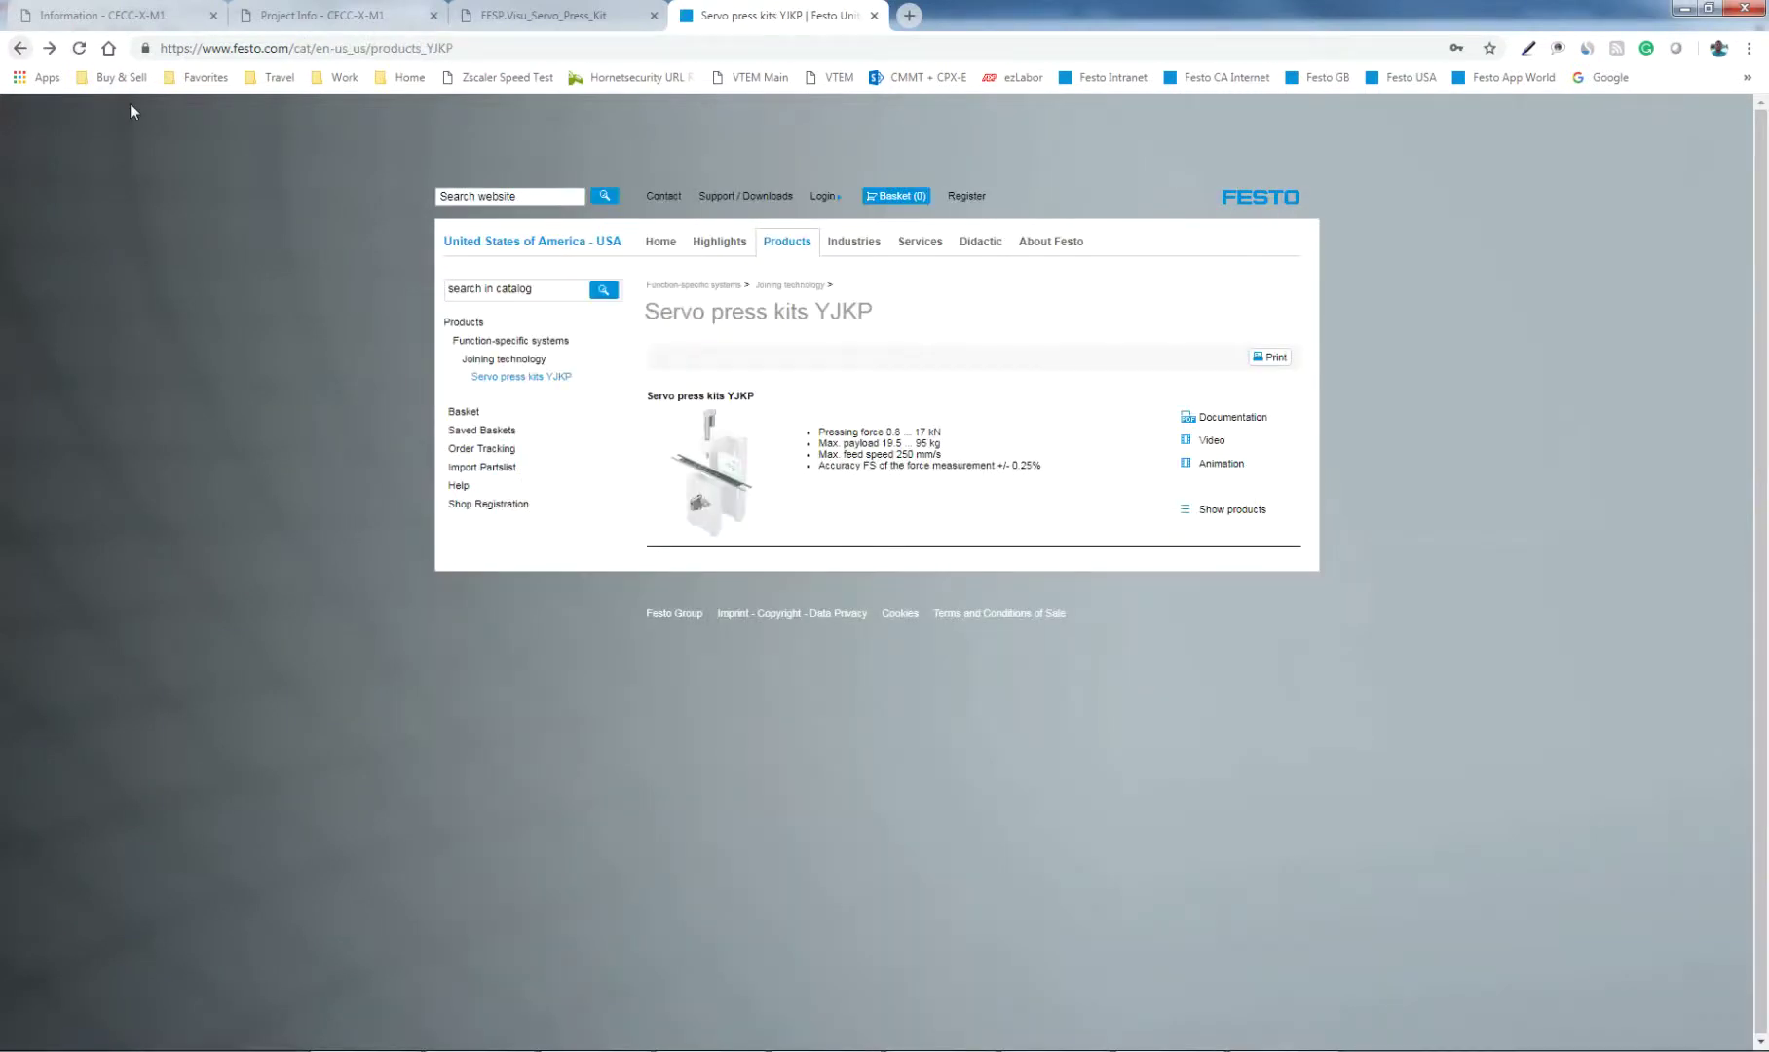
Search the catalogue for pasted part number 8077950, scroll the configurator, and return to the datasheet.
left_click(546, 287)
type("8077950")
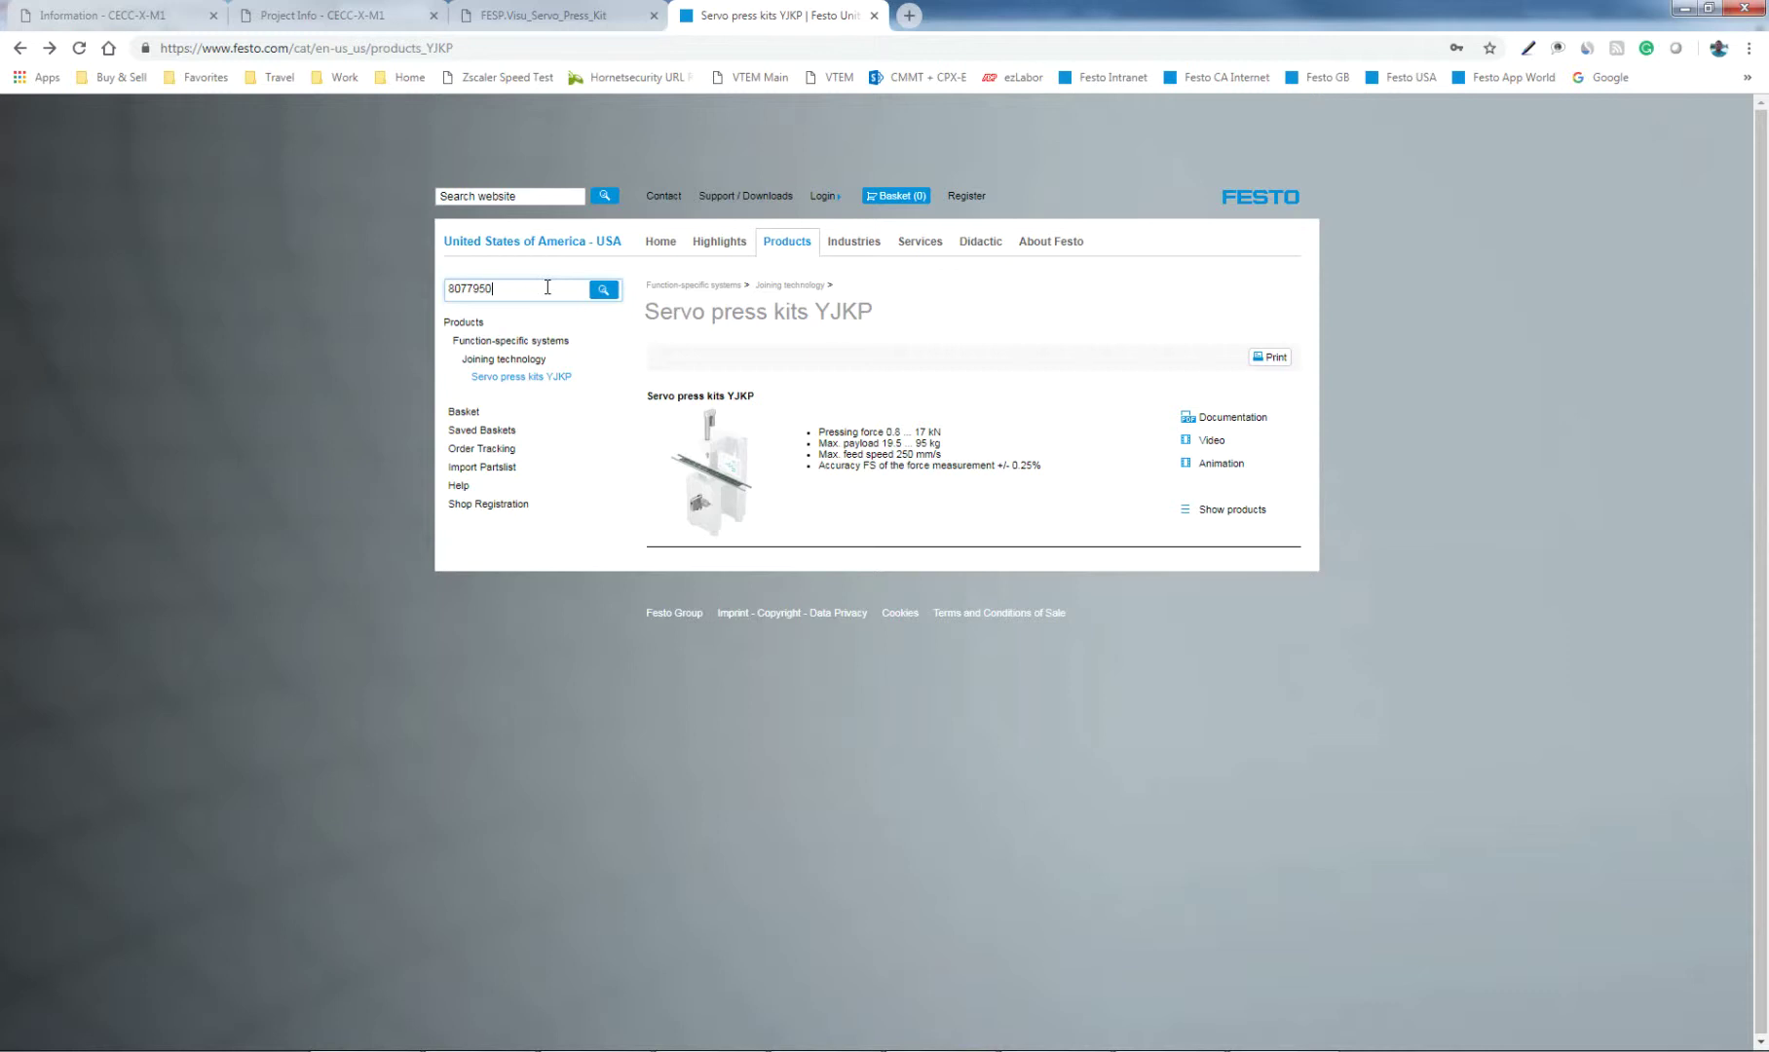
left_click(604, 295)
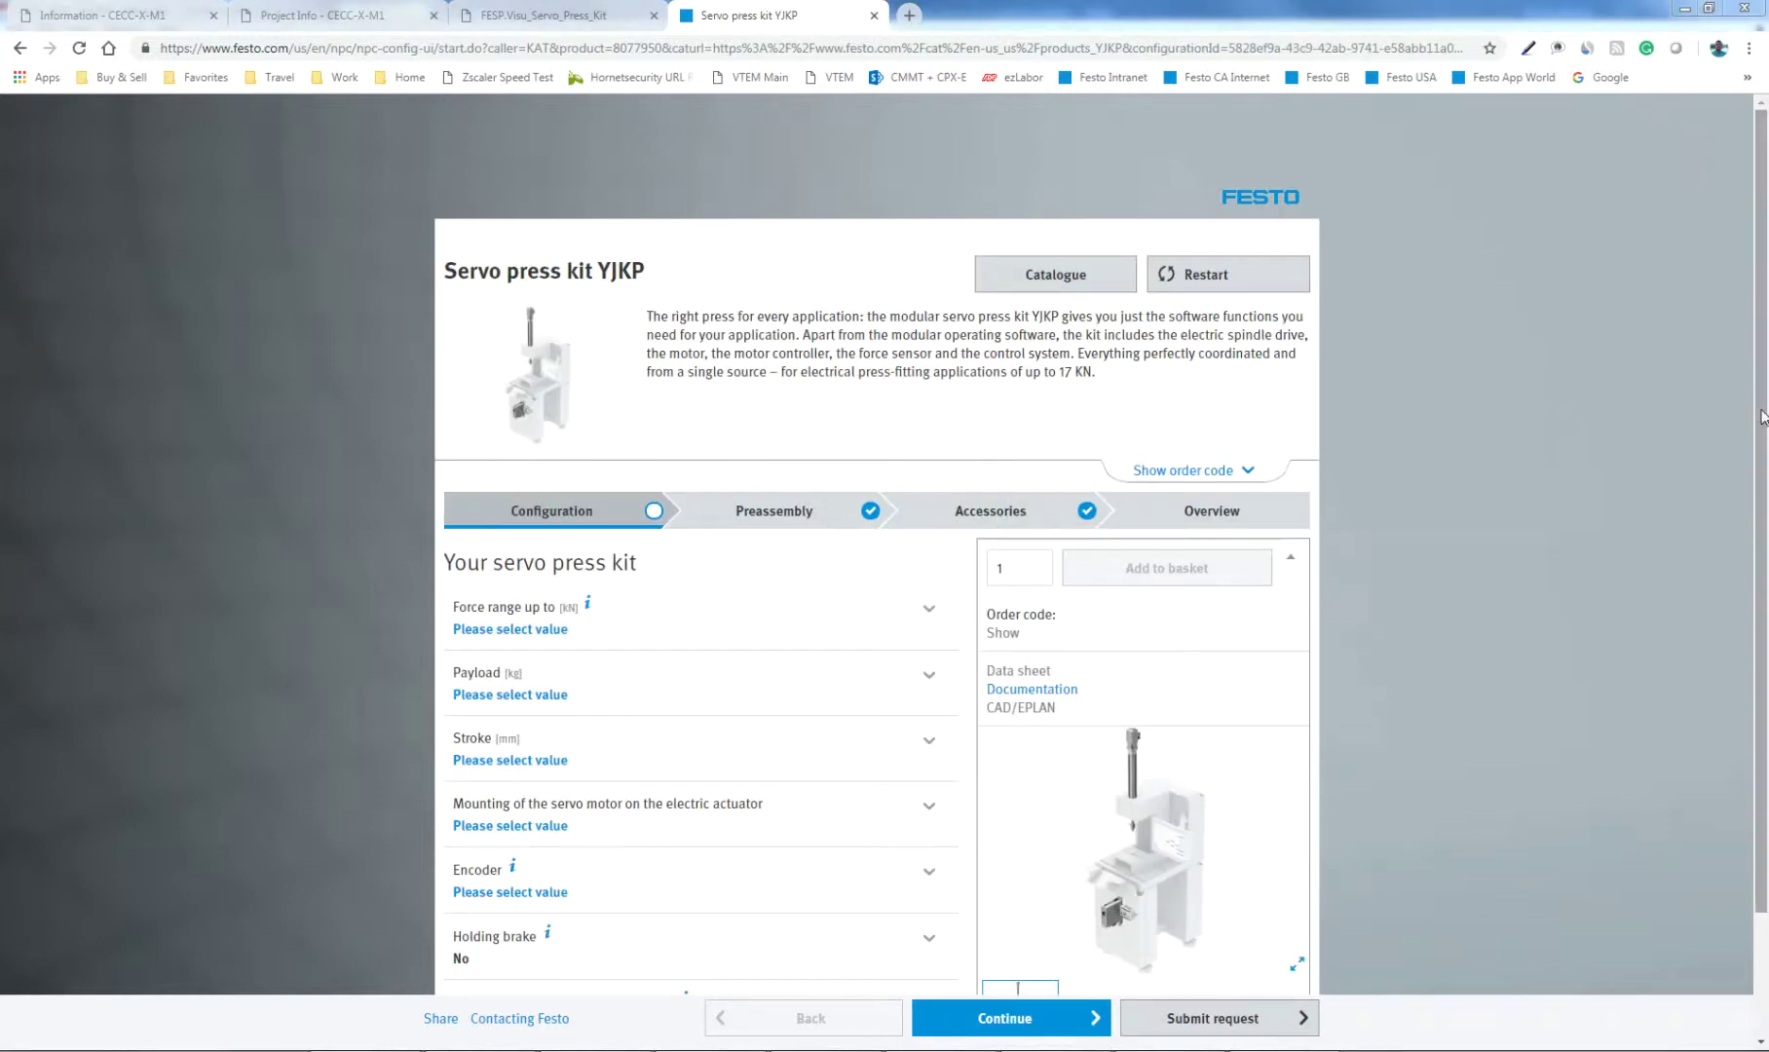
left_click_drag(1762, 417, 1761, 586)
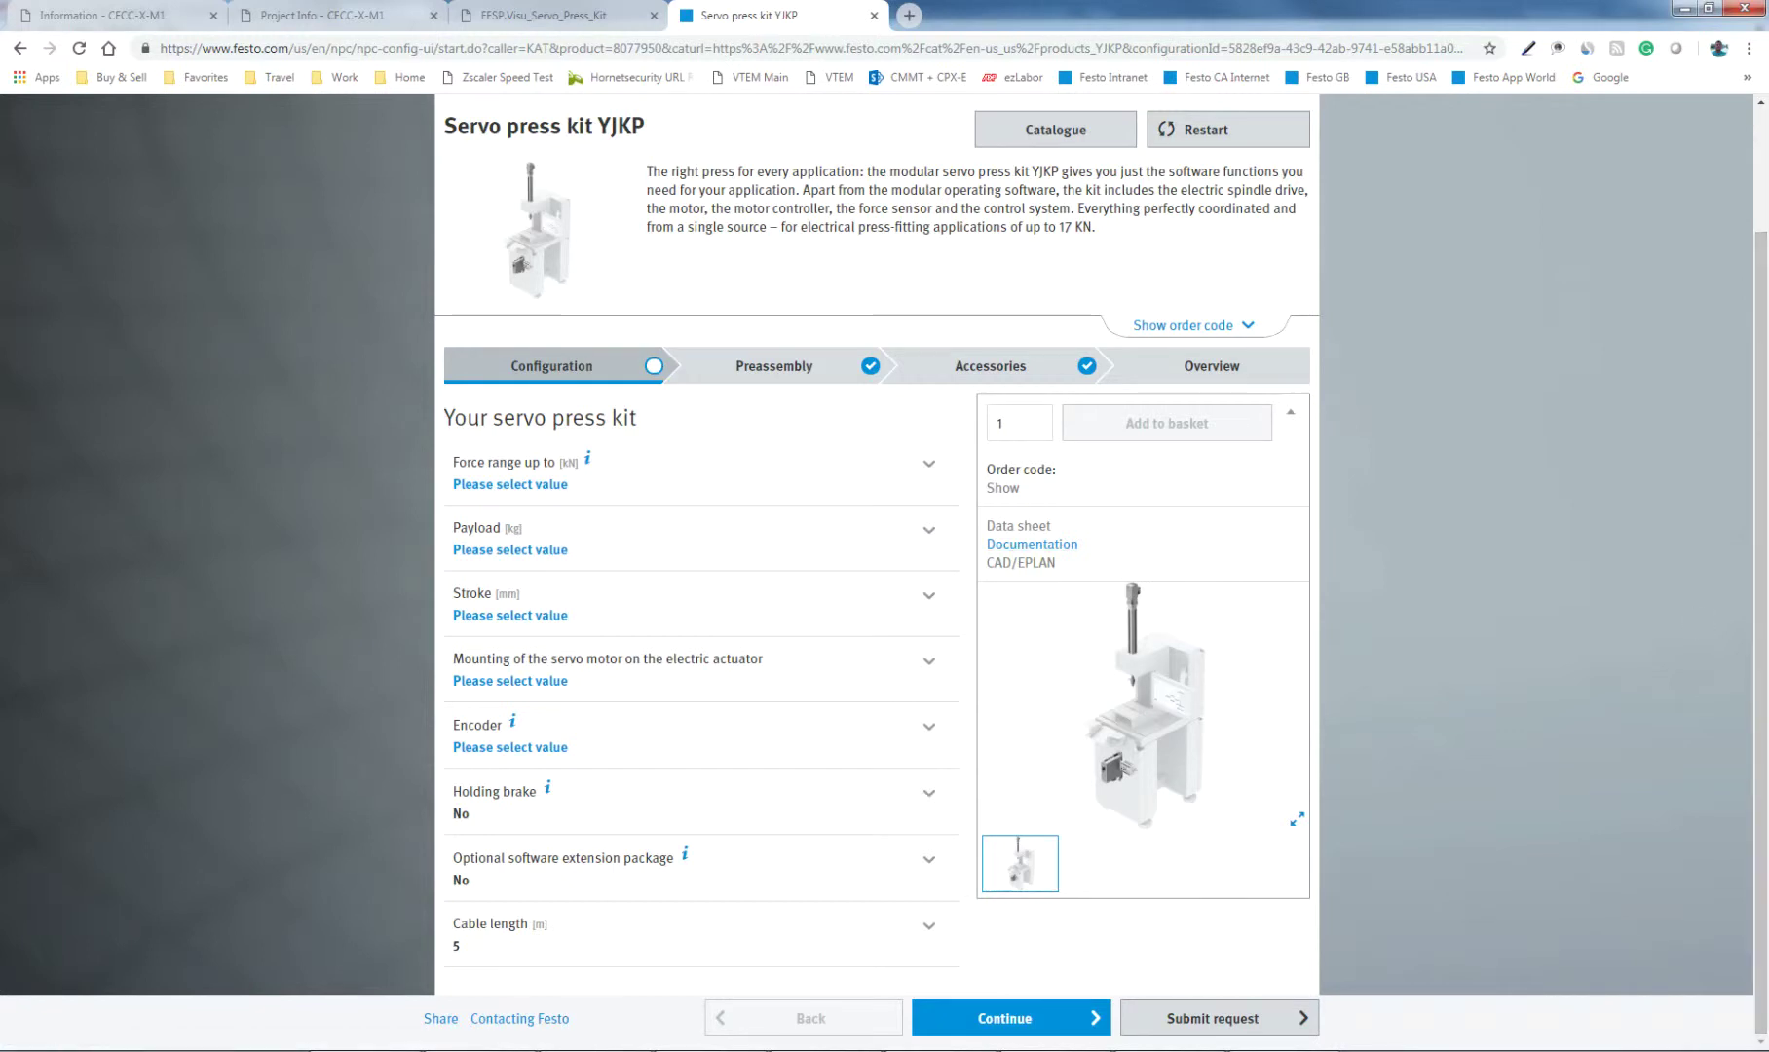
mouse_move(503, 1050)
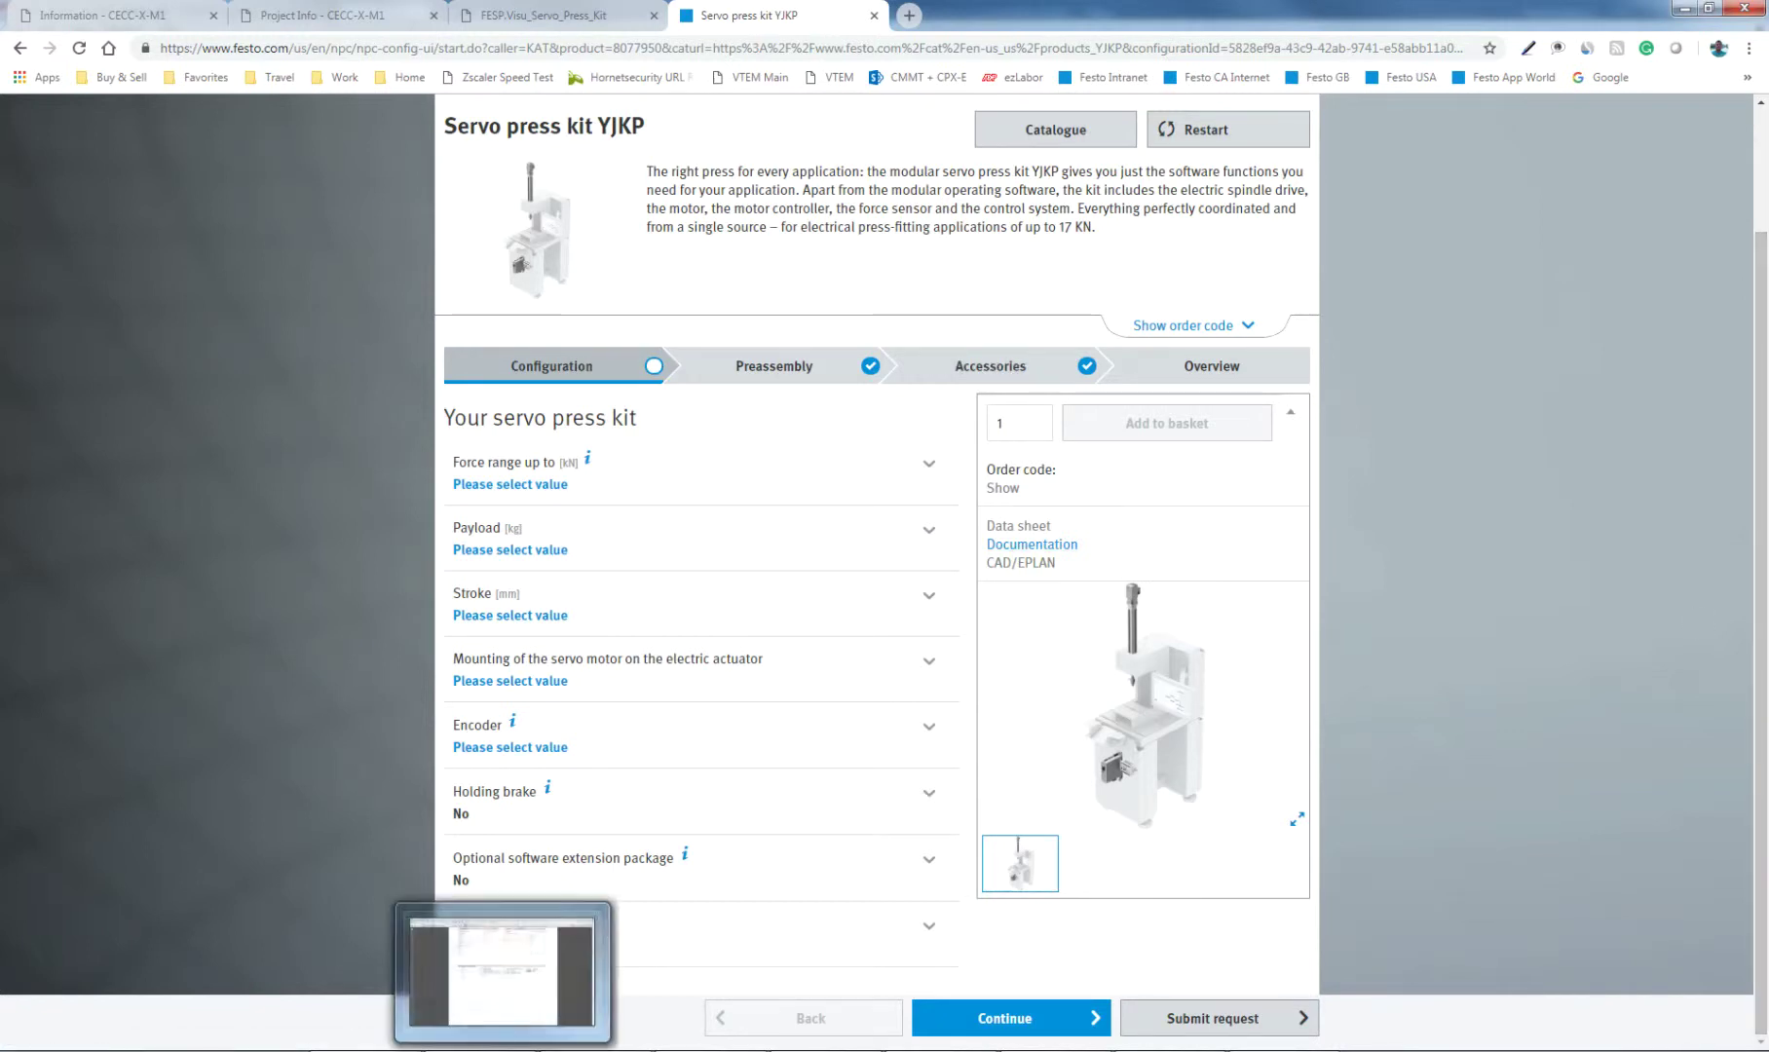
left_click(503, 1048)
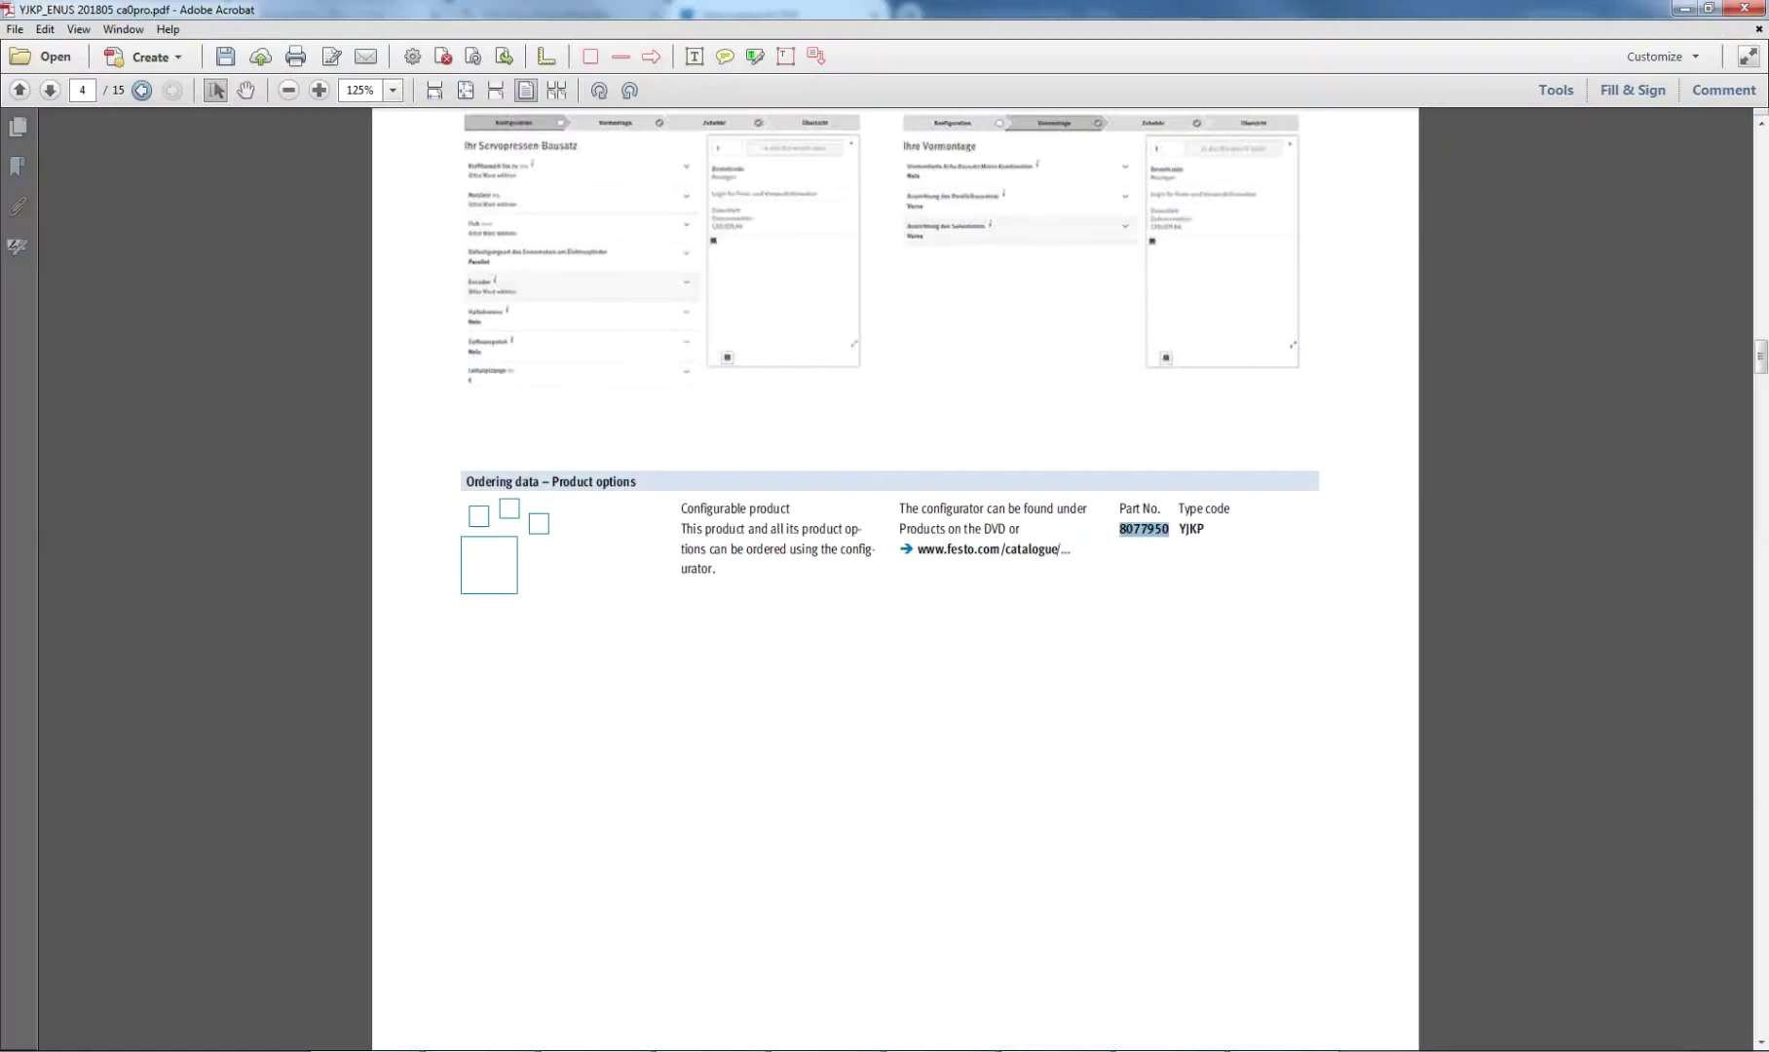
Fit the page and scroll through page 5's system components and accessories.
left_click(466, 90)
scroll(876, 565, "down", 1)
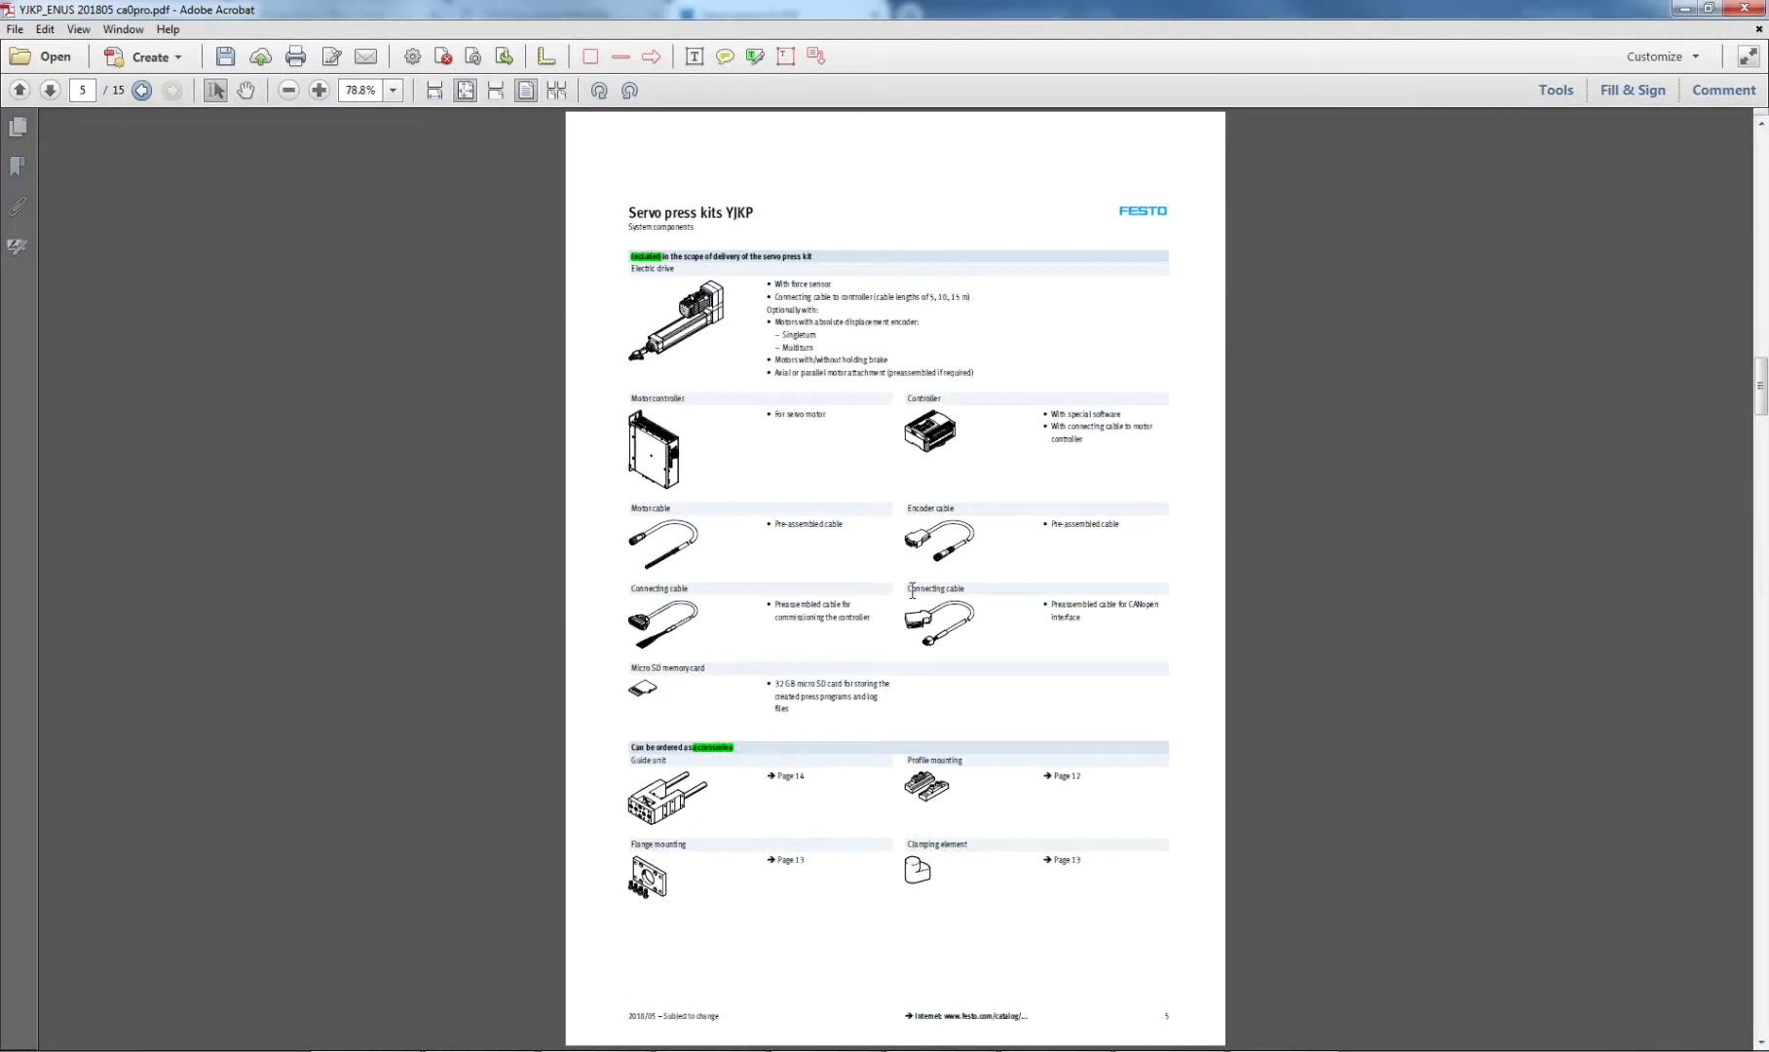
scroll(947, 365, "up", 2)
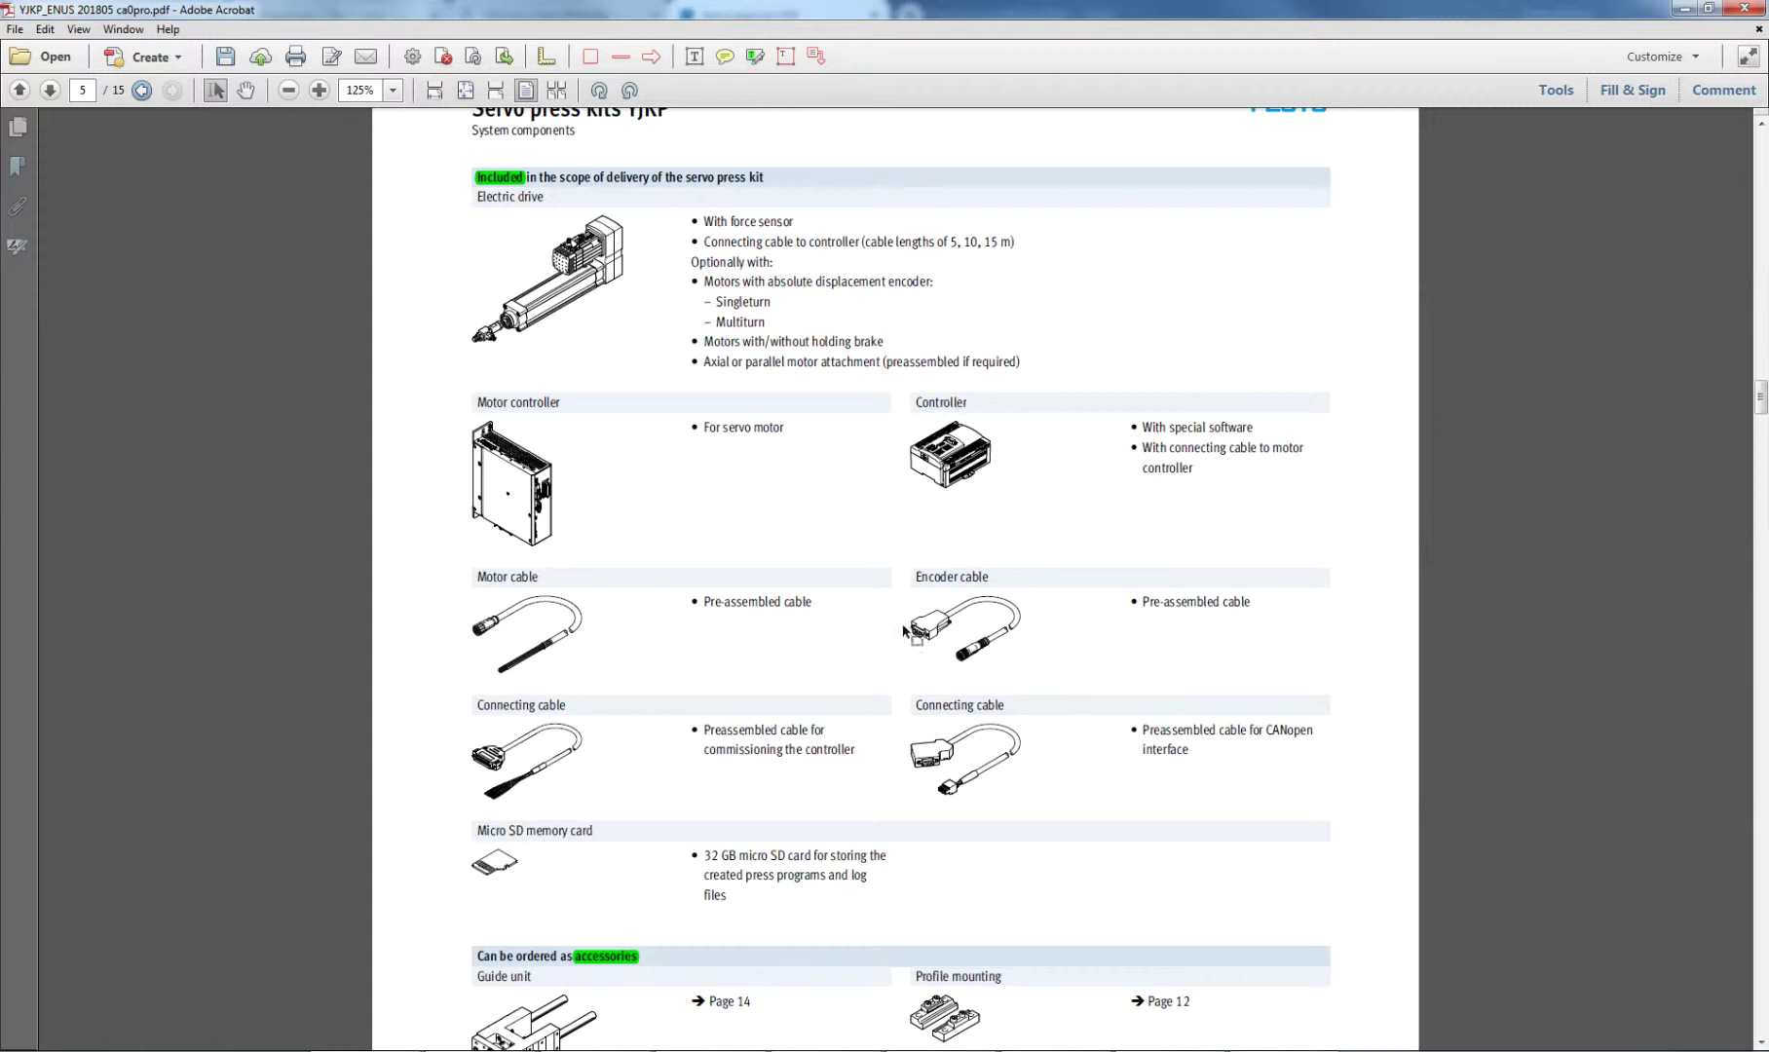
scroll(824, 620, "up", 1)
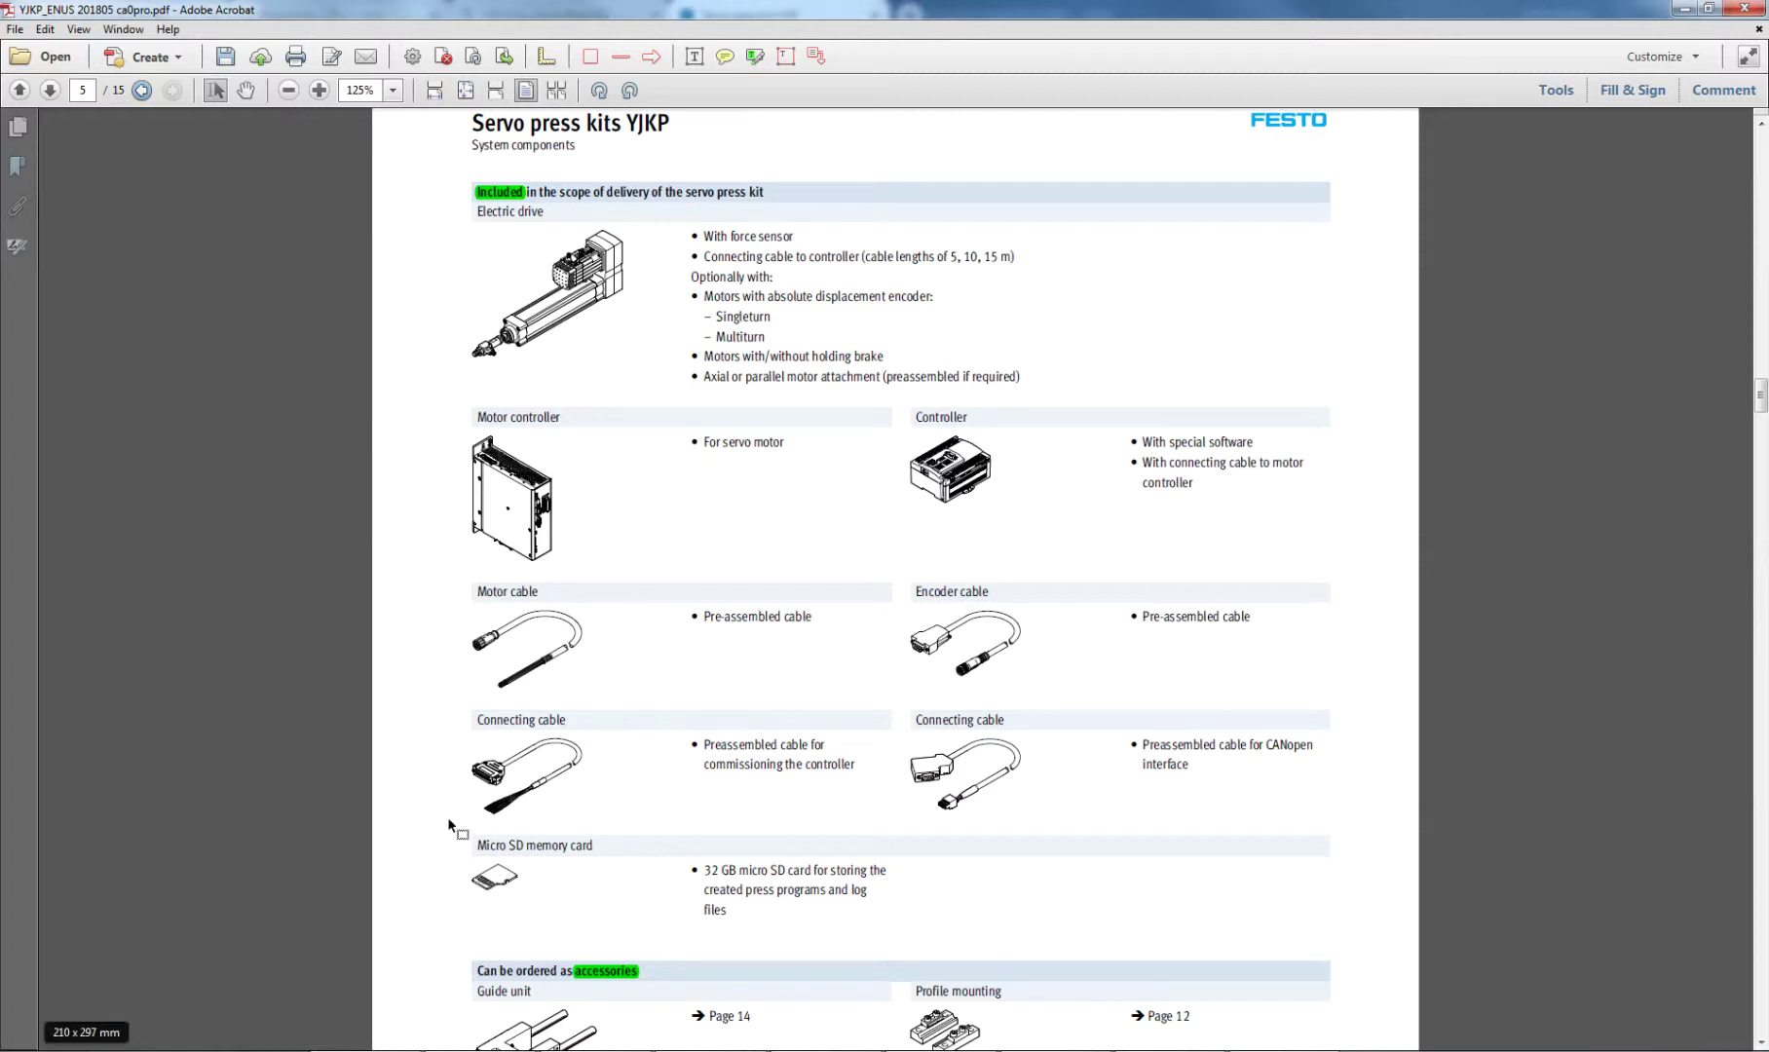
scroll(448, 817, "down", 3)
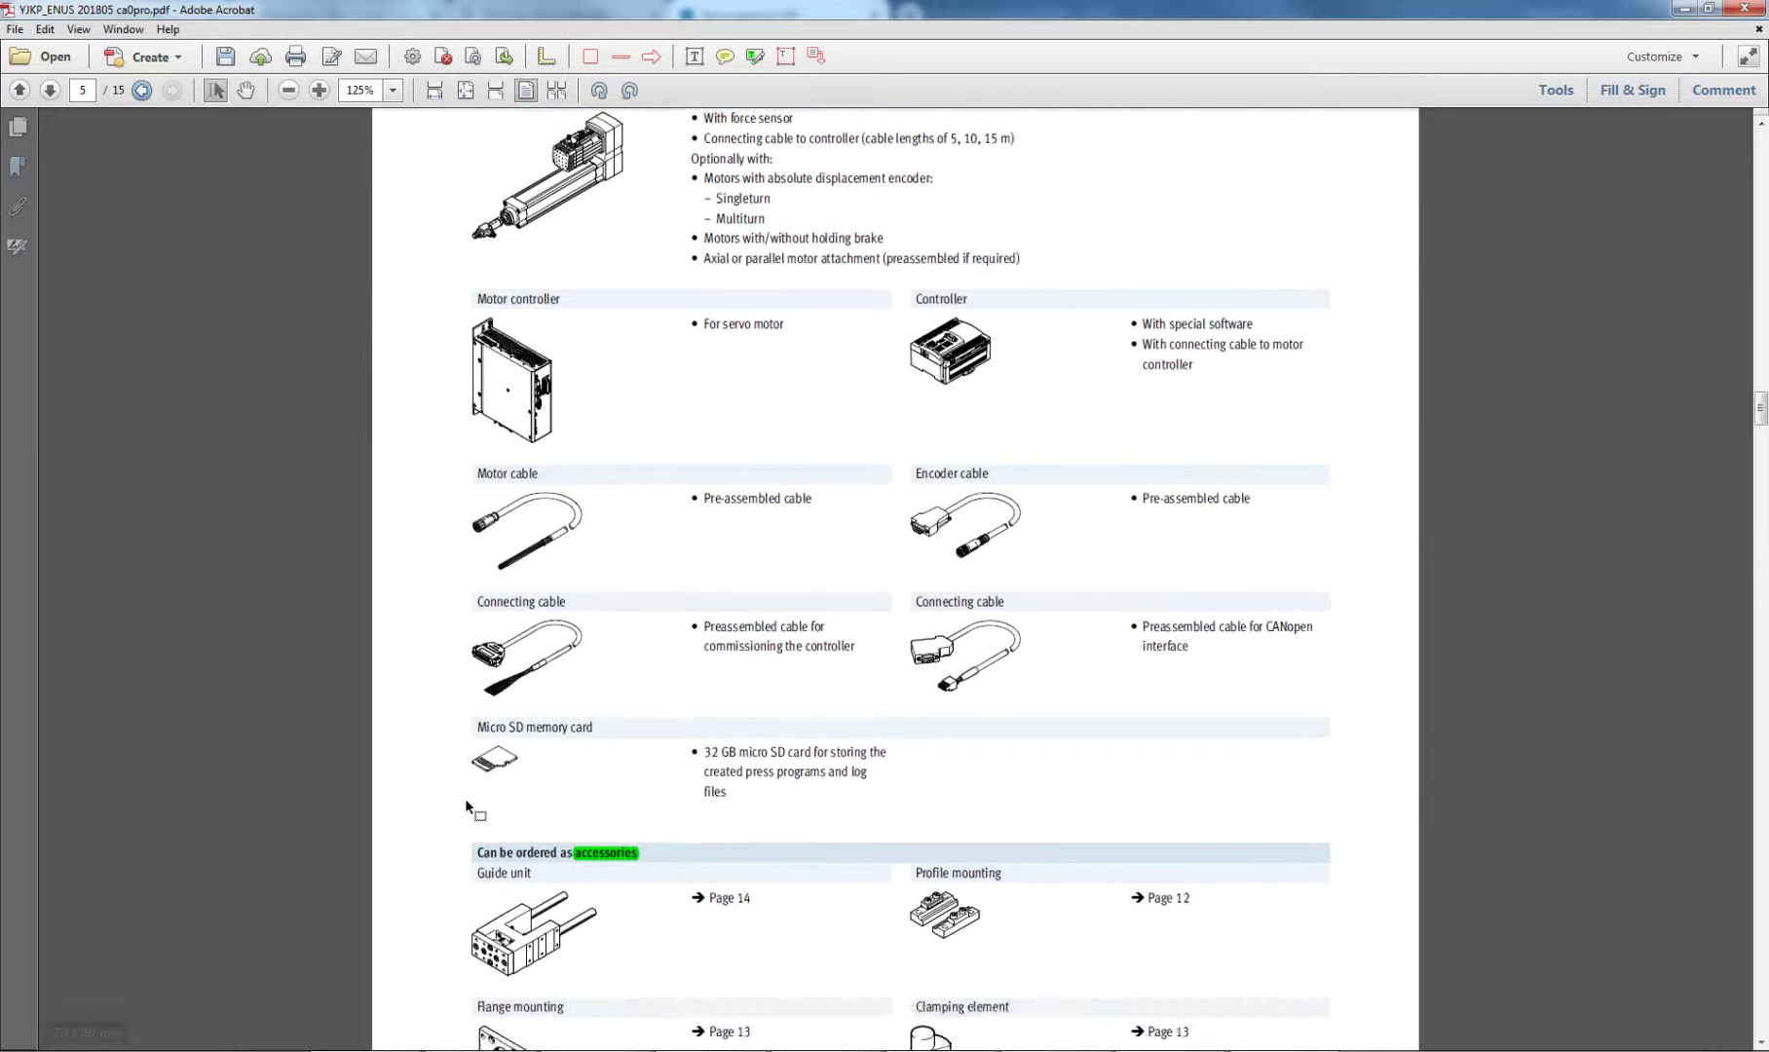
scroll(467, 795, "down", 1)
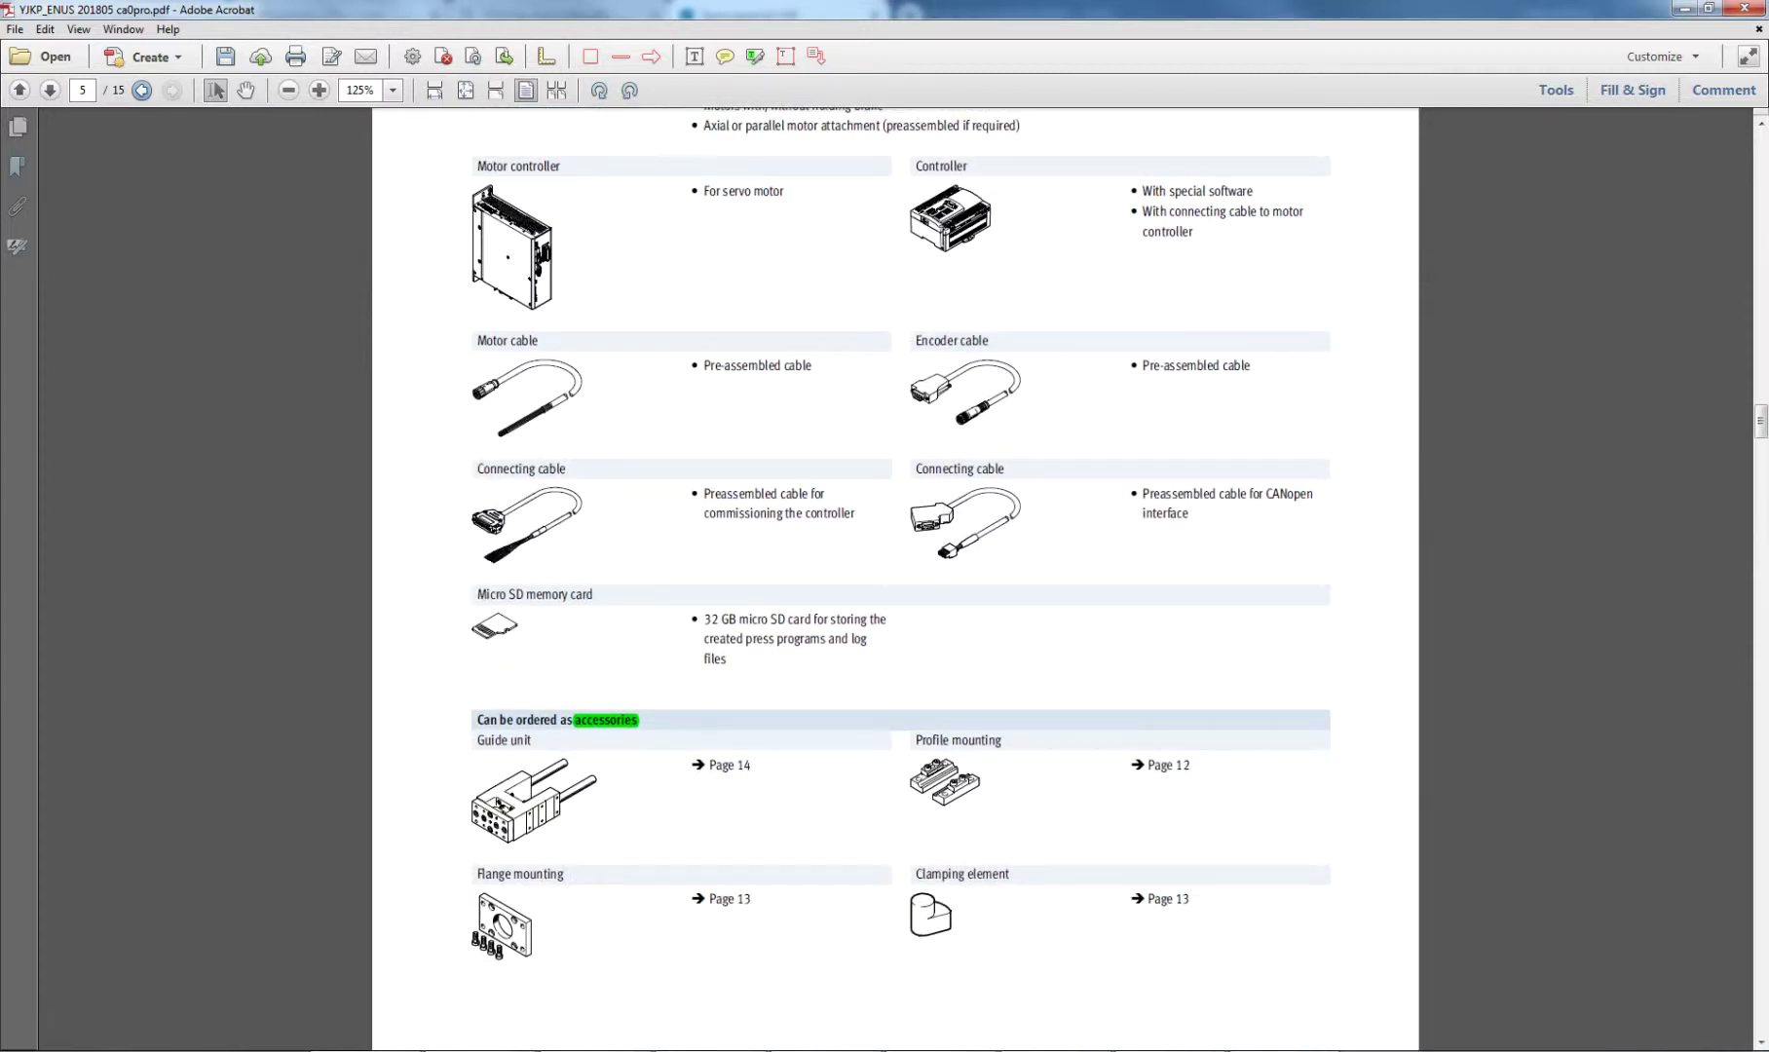
key("alt+Tab")
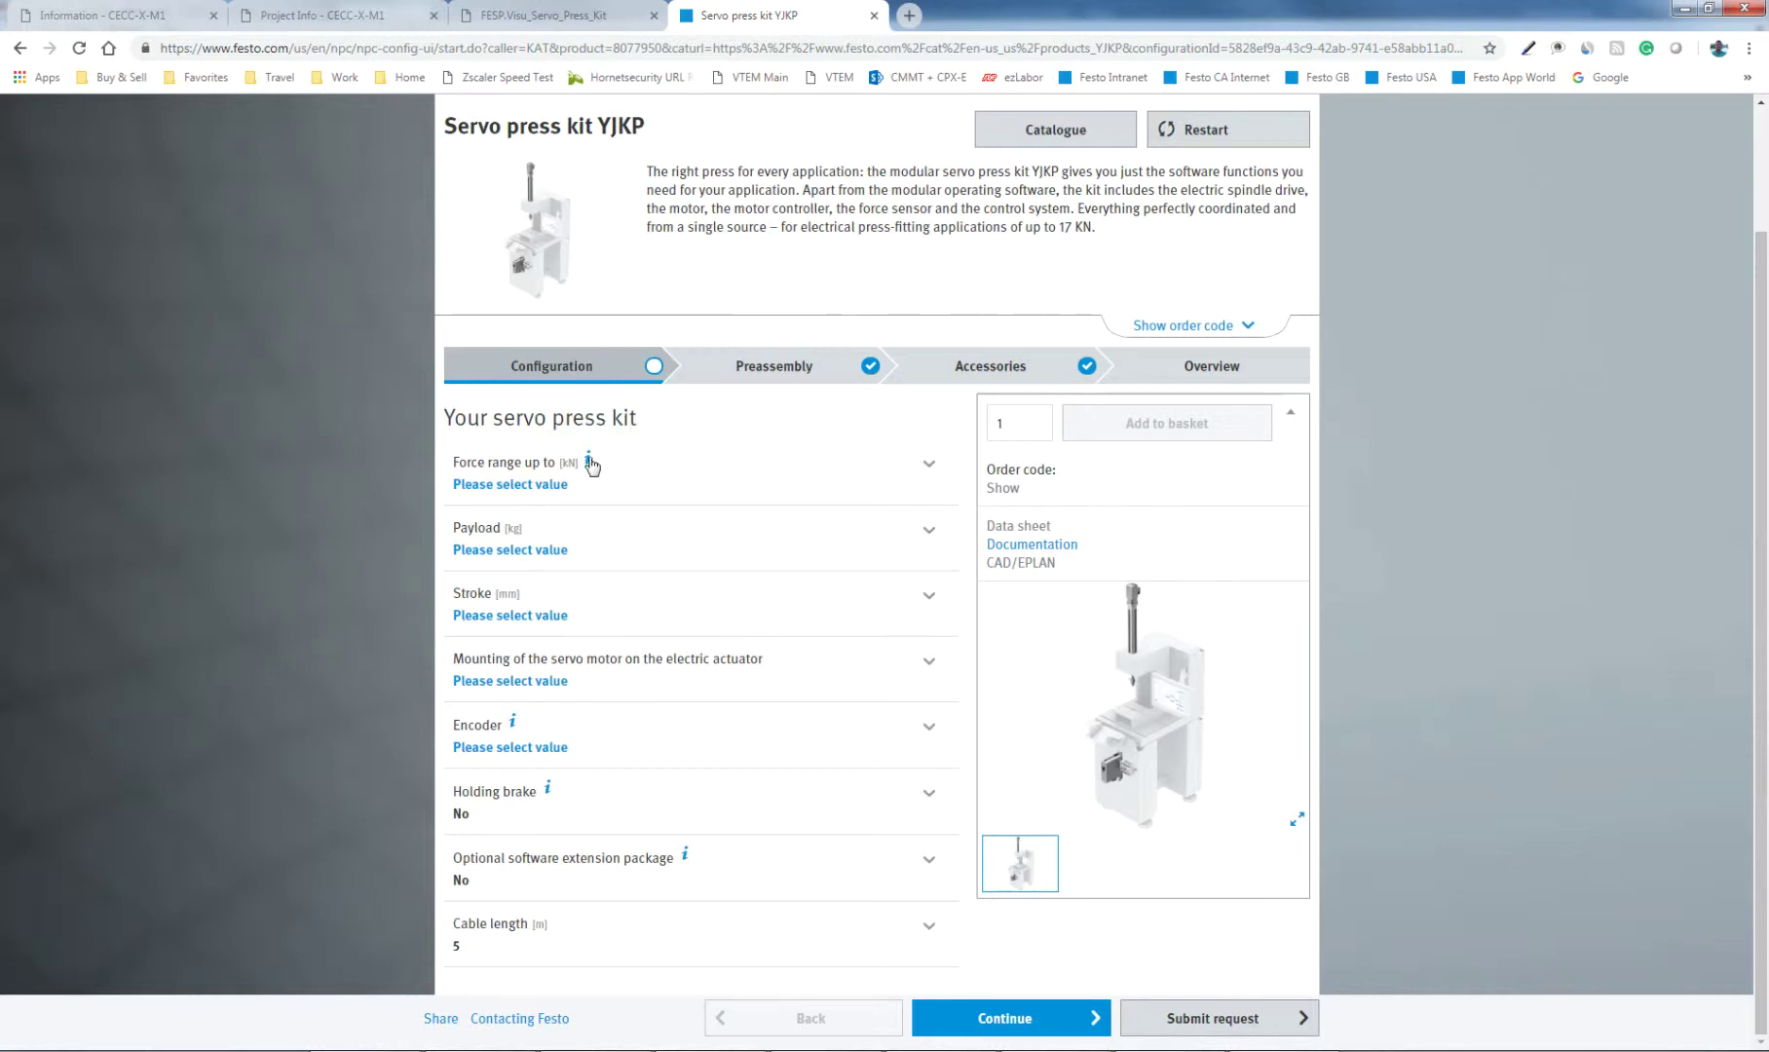
Choose a 0.8 kN force range, 2 kg payload and 400 mm stroke.
left_click(589, 462)
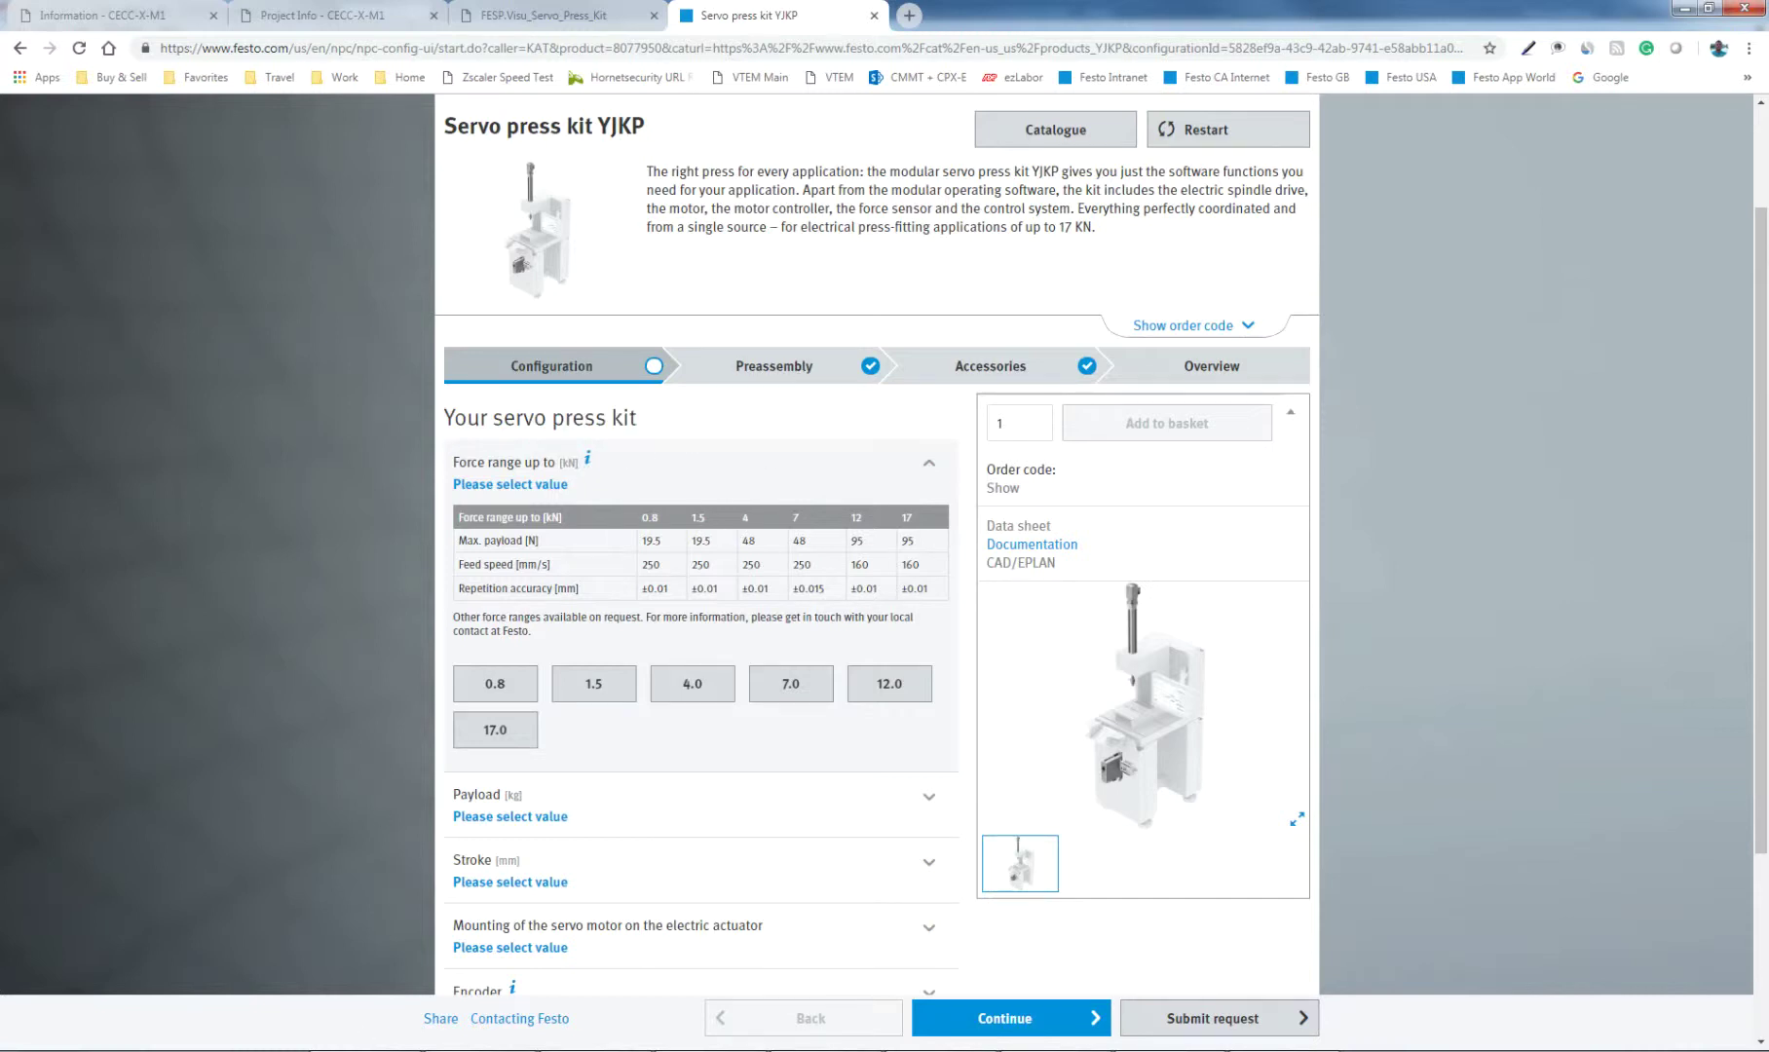
left_click(486, 690)
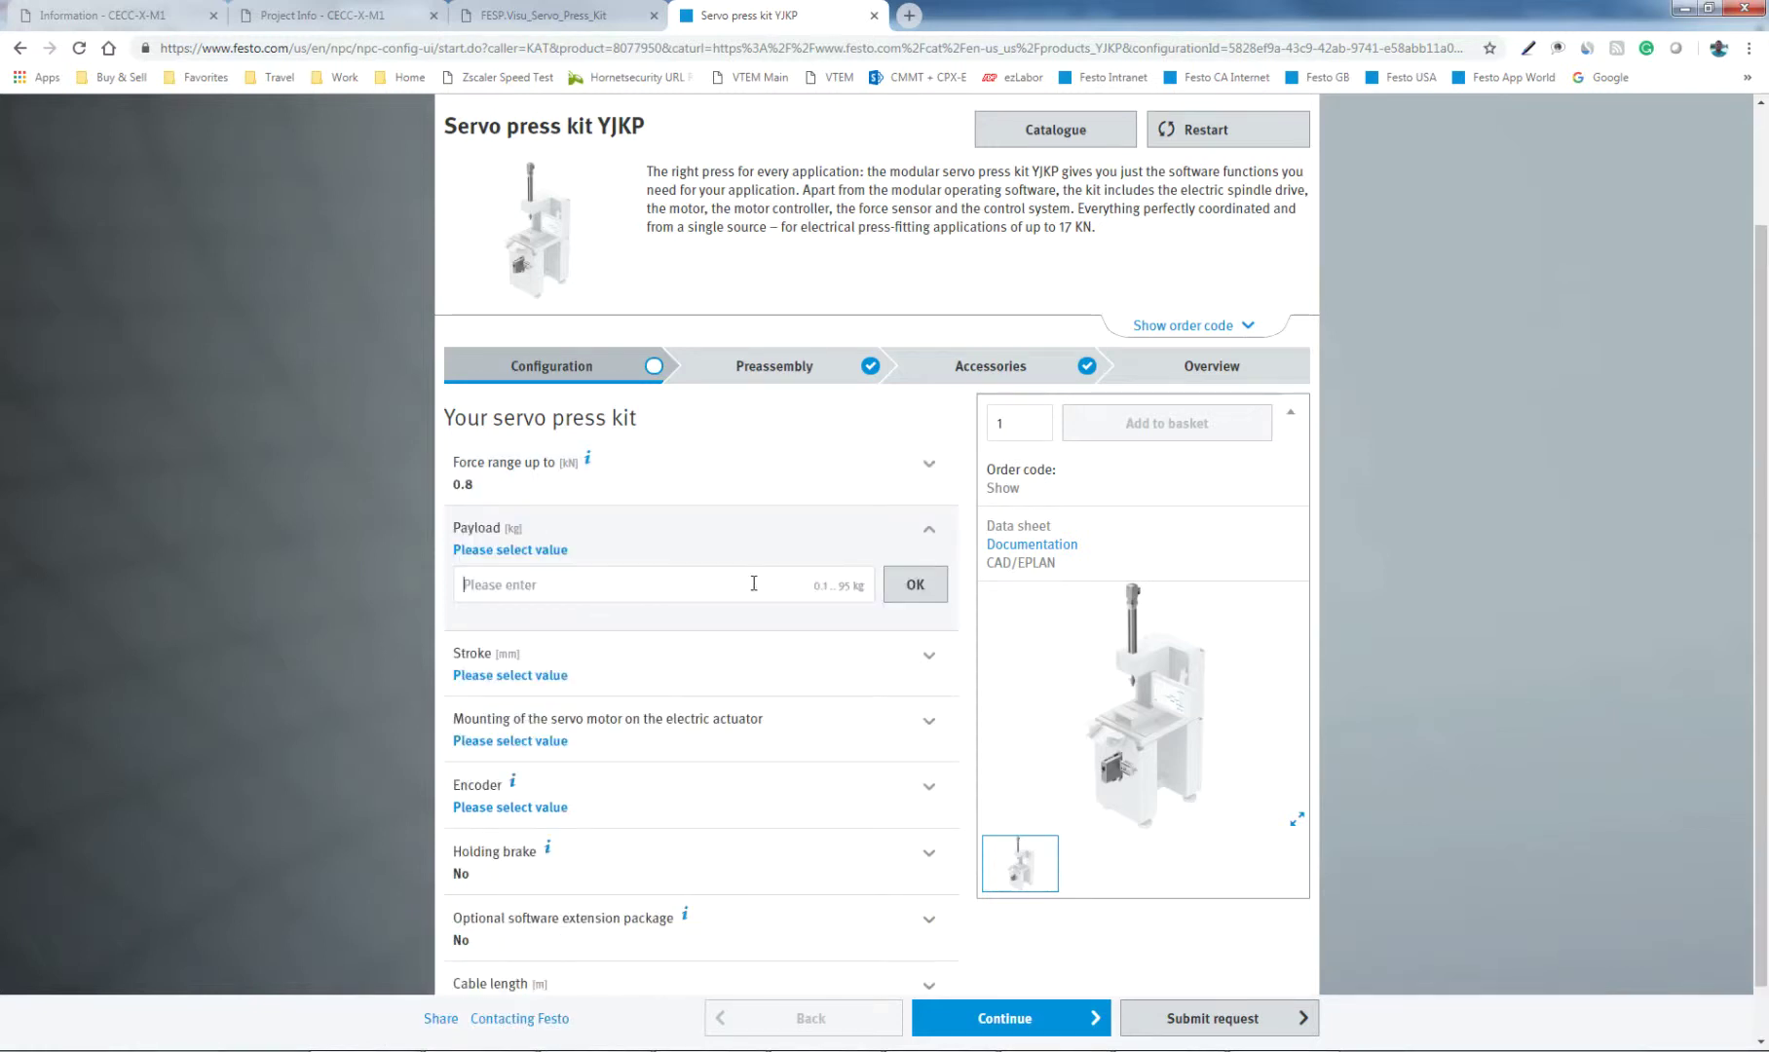
type("2")
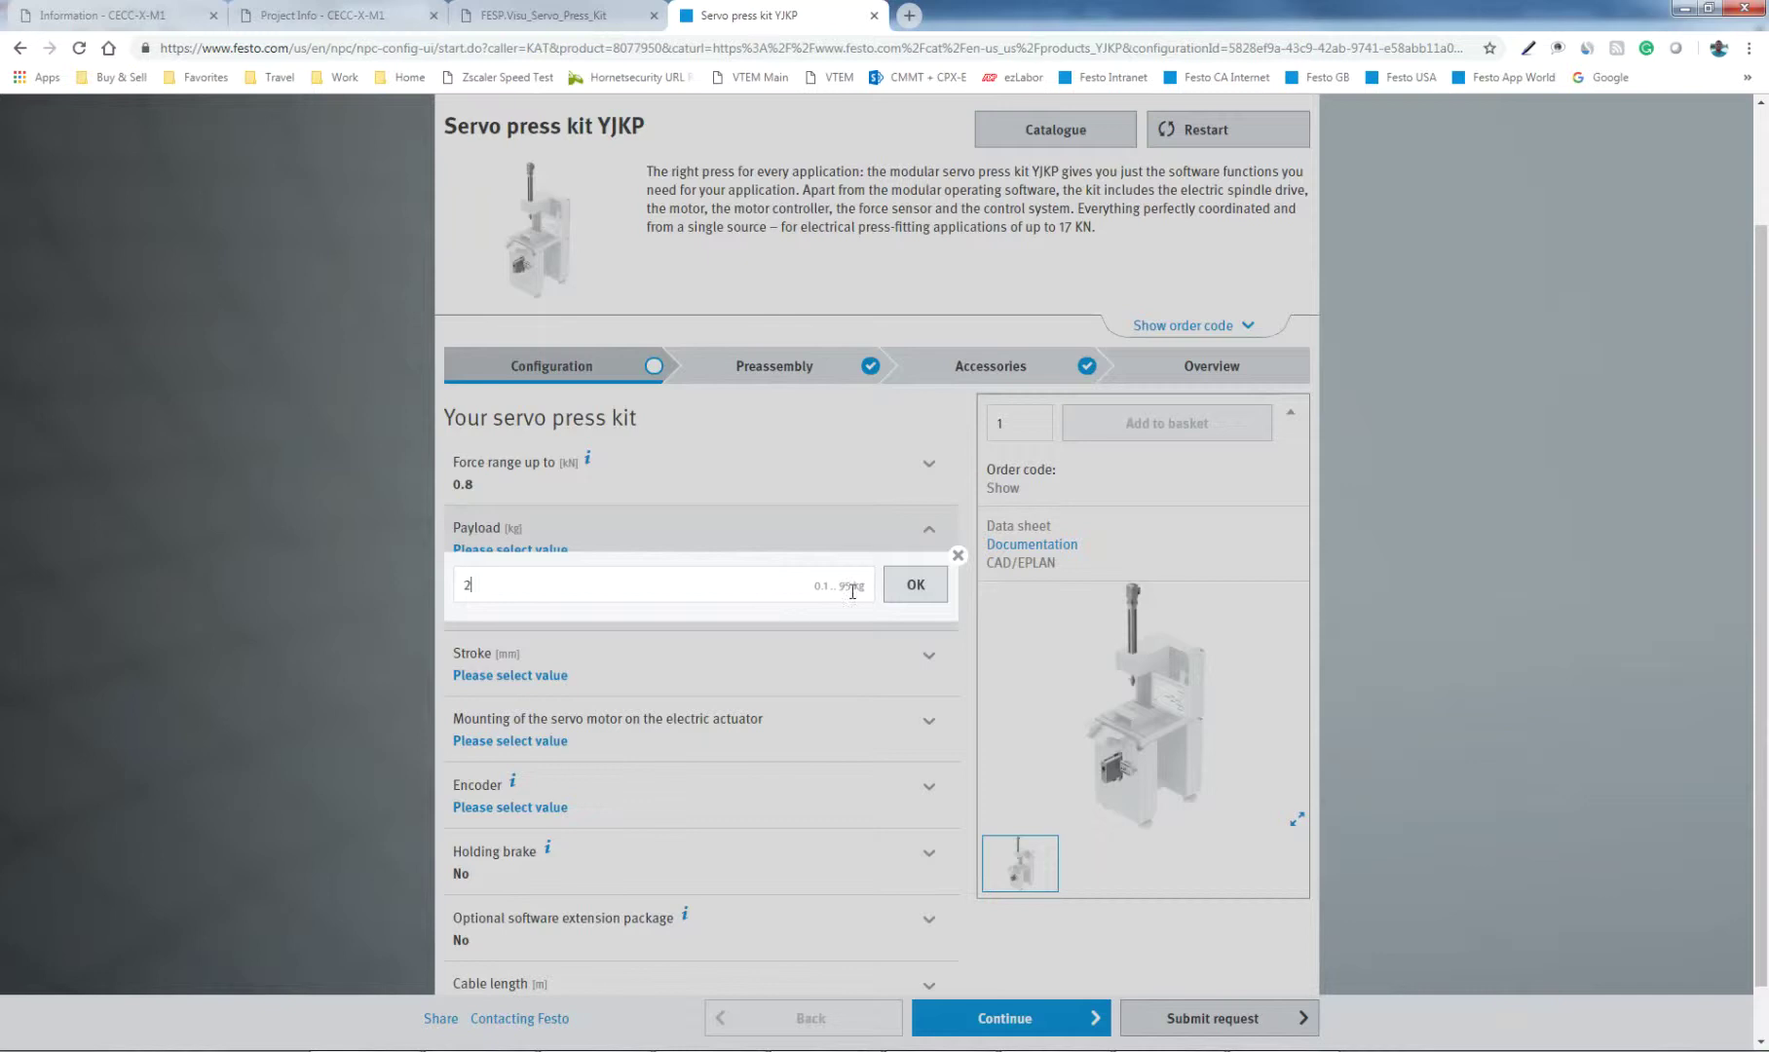
left_click(915, 584)
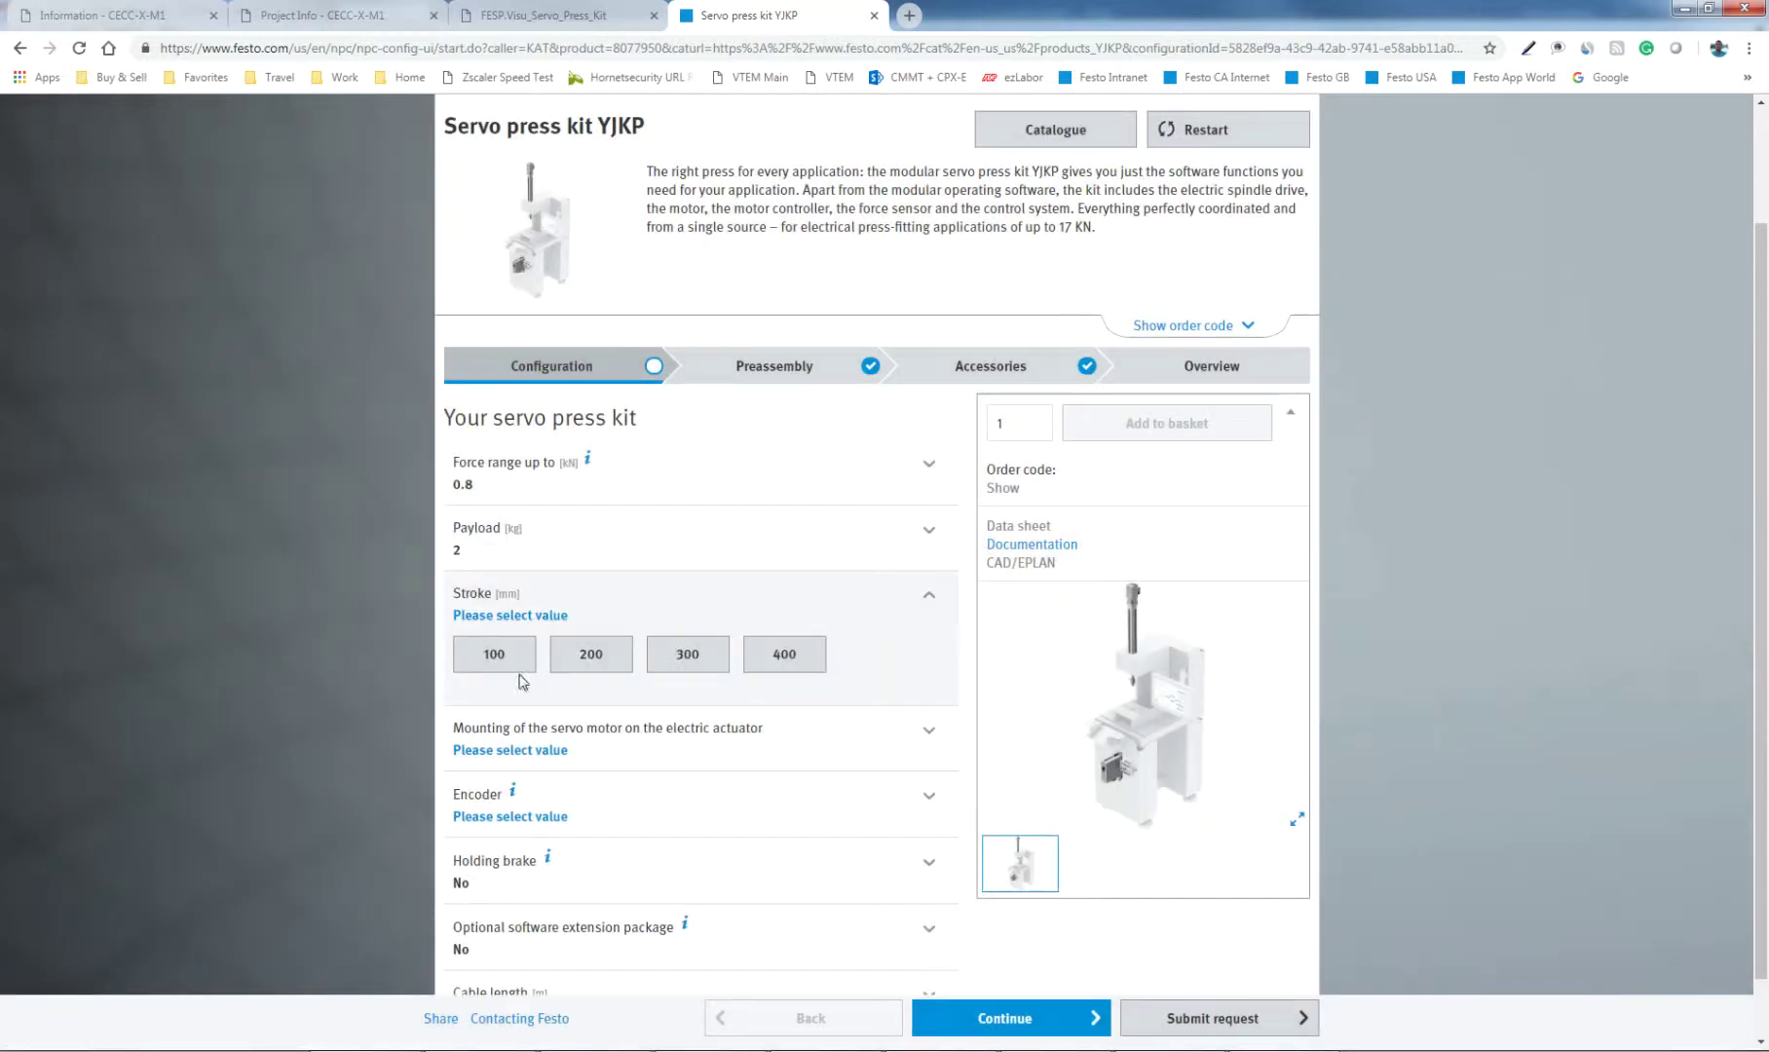
left_click(765, 662)
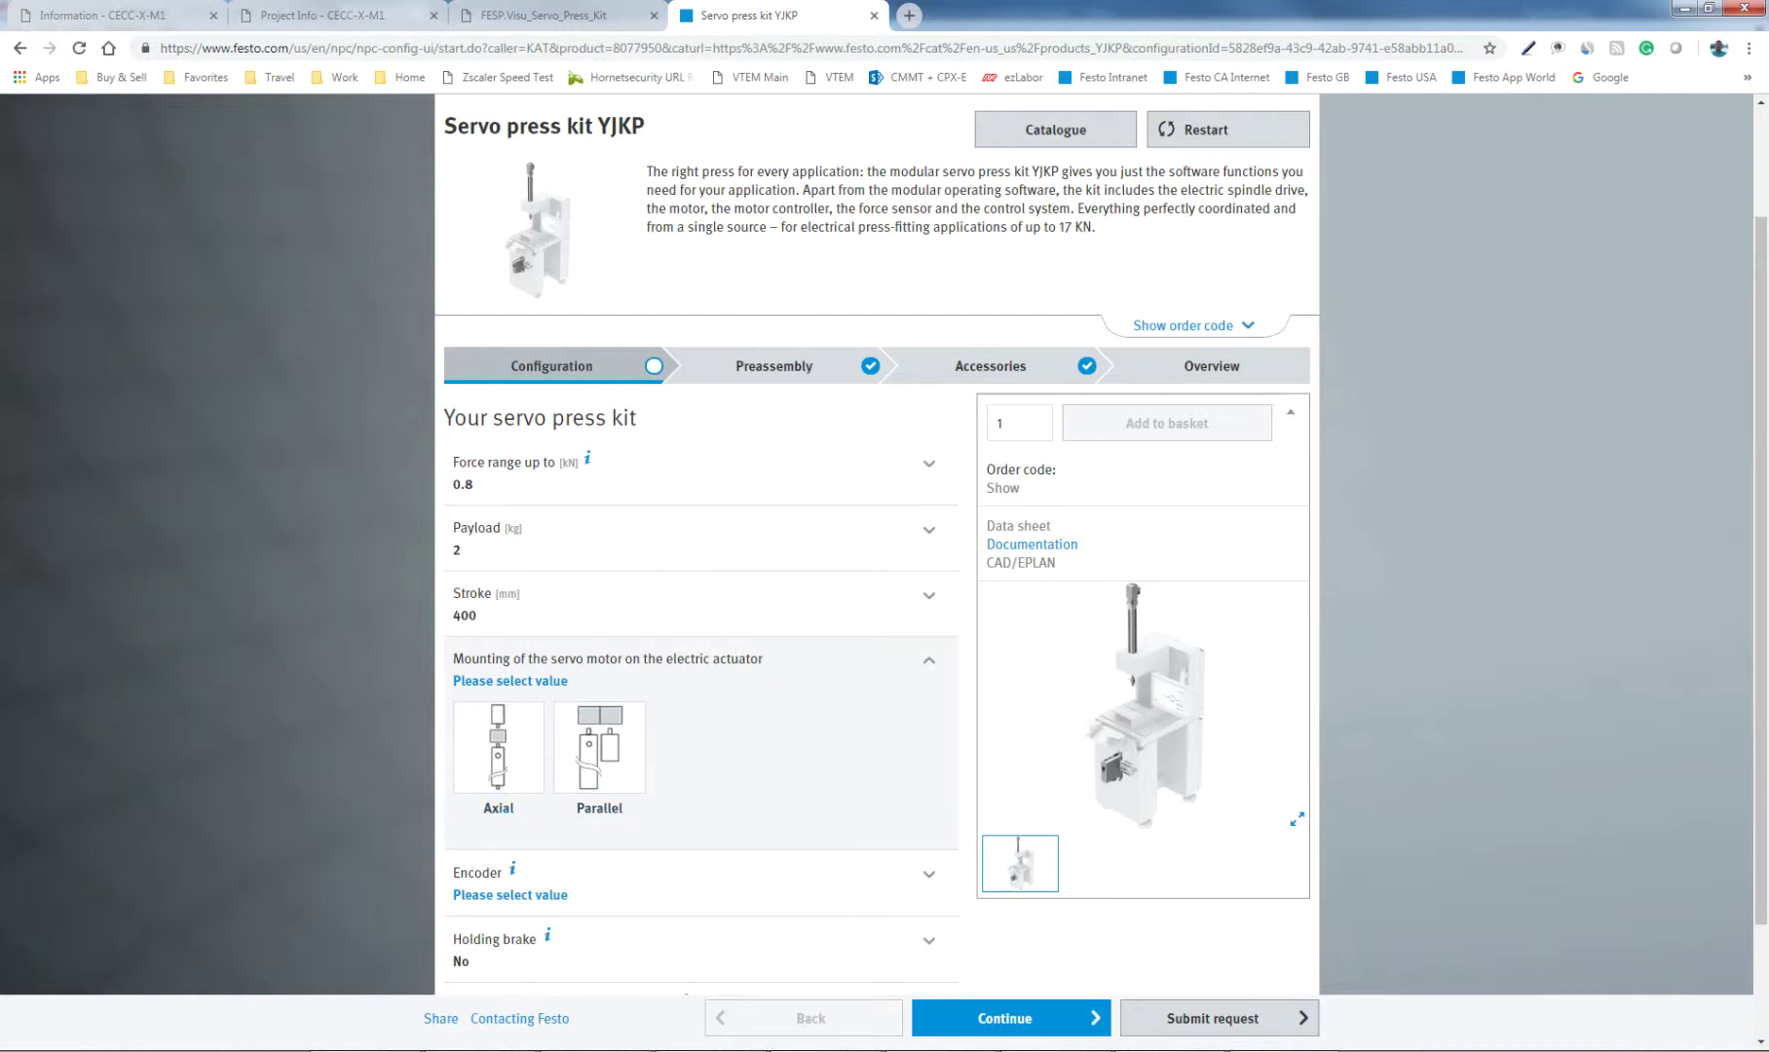
Check the YJKP datasheet in Acrobat, then return to the configurator.
key("alt+Tab")
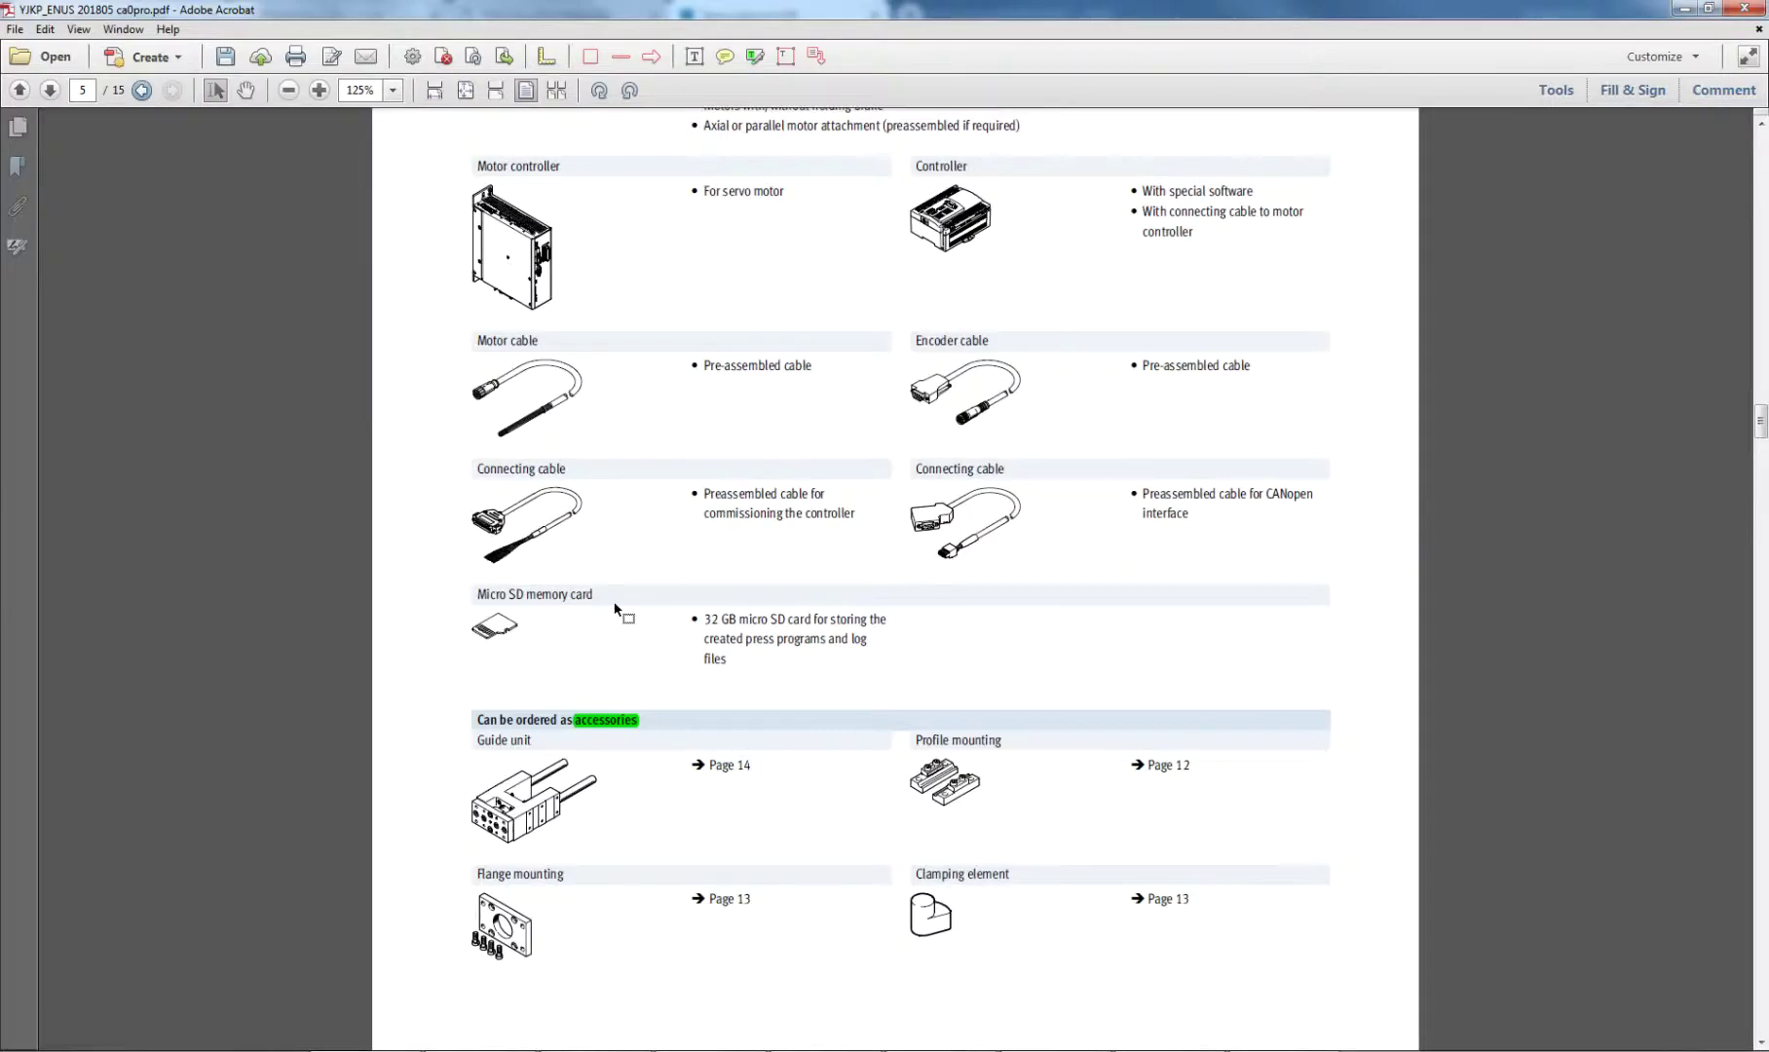
scroll(616, 611, "up", 2)
scroll(616, 610, "up", 2)
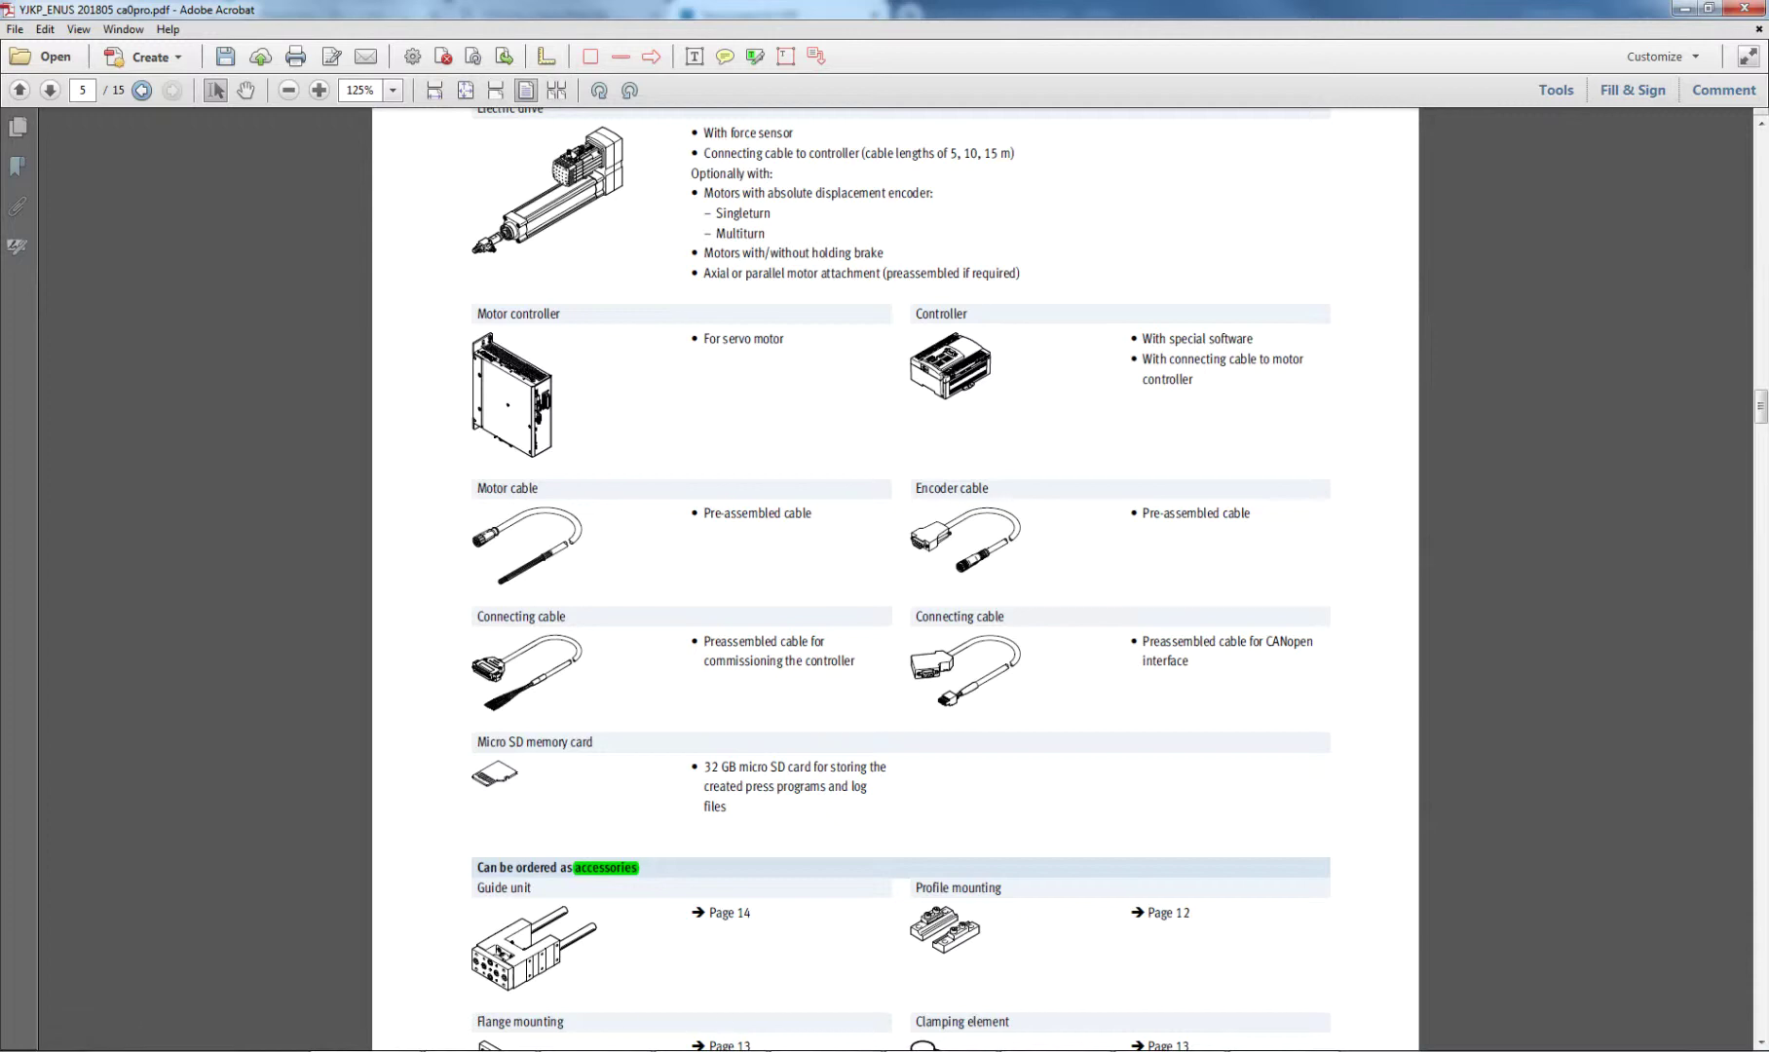
key("alt+Tab")
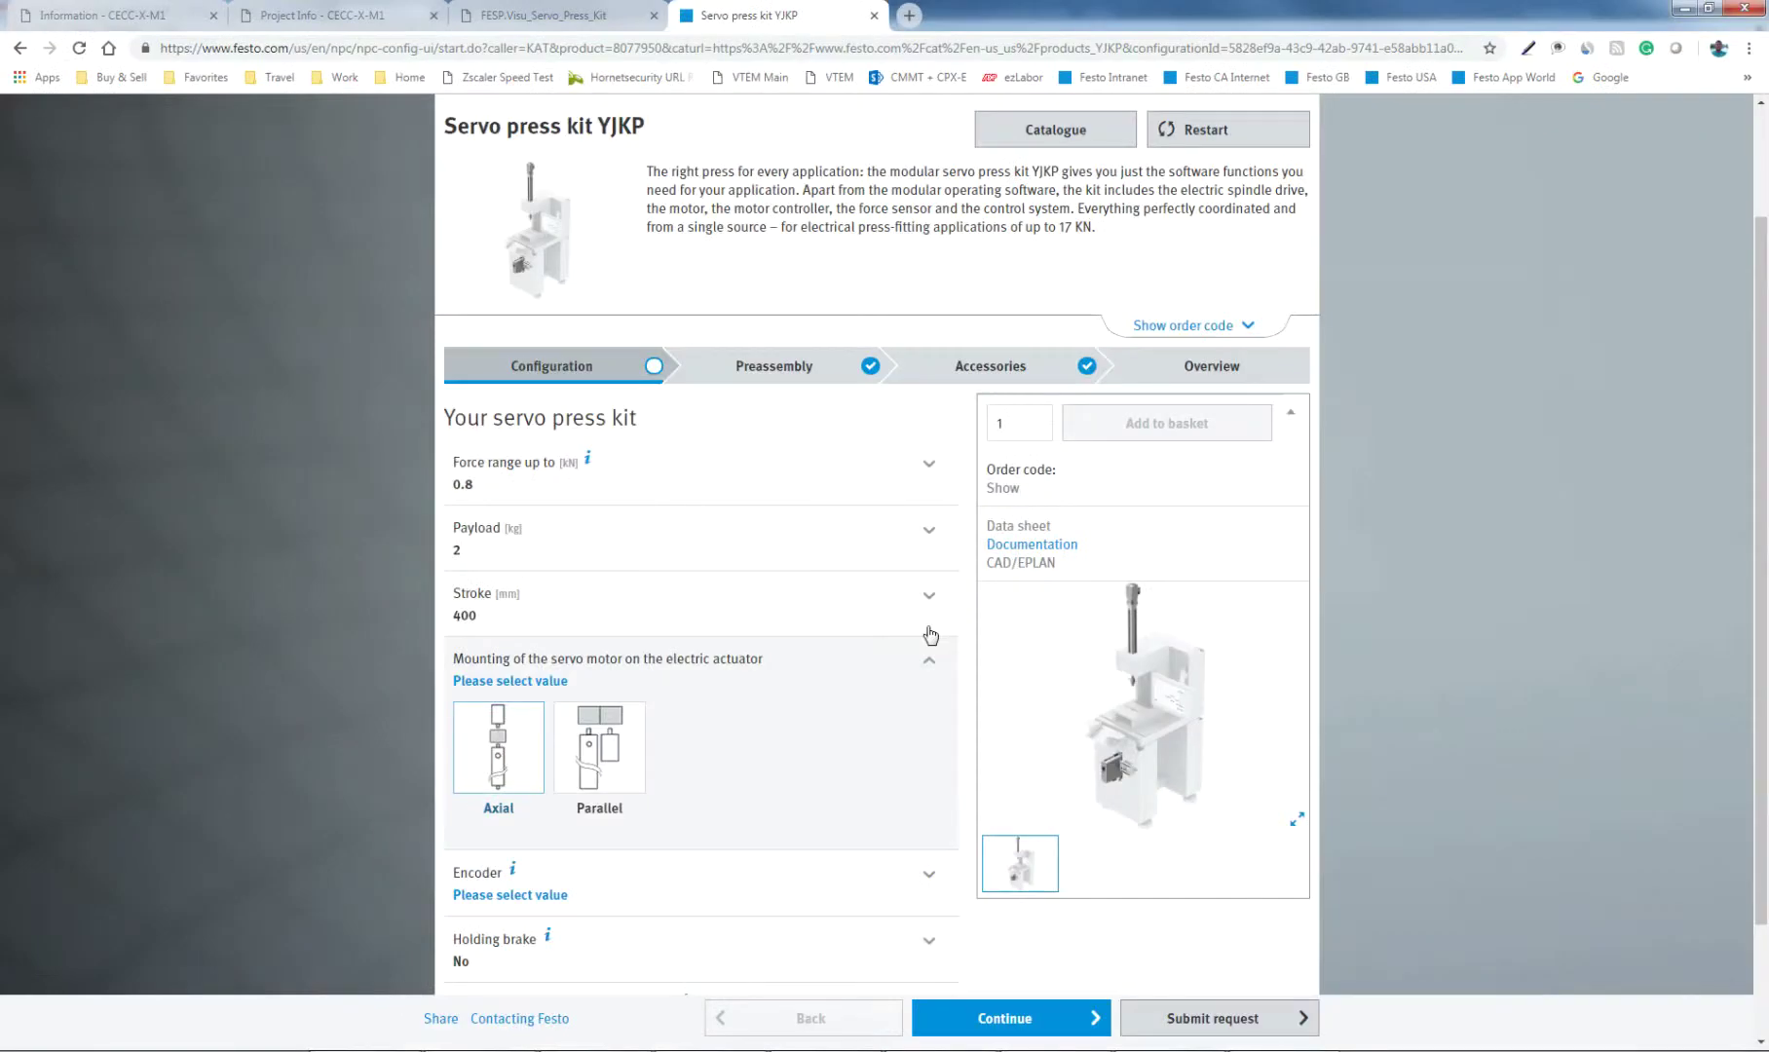
Select Parallel motor mounting, a Single-turn encoder and No holding brake.
left_click(599, 748)
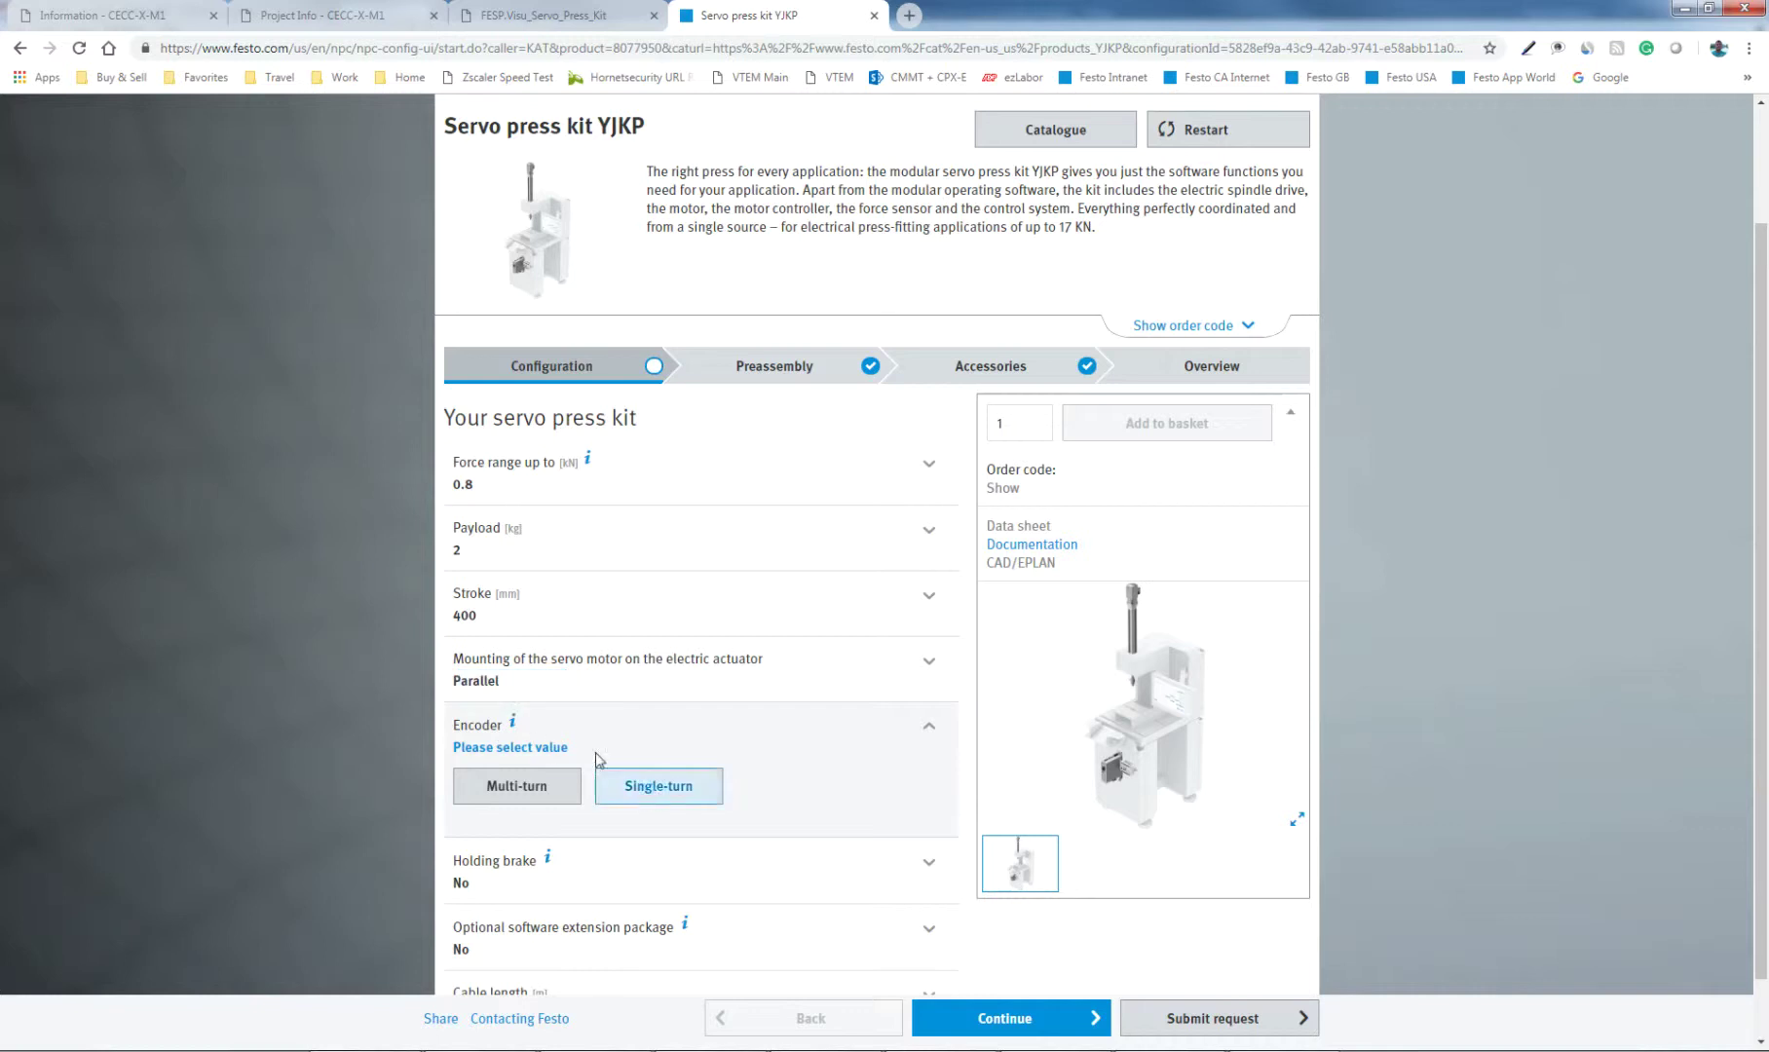
left_click(514, 723)
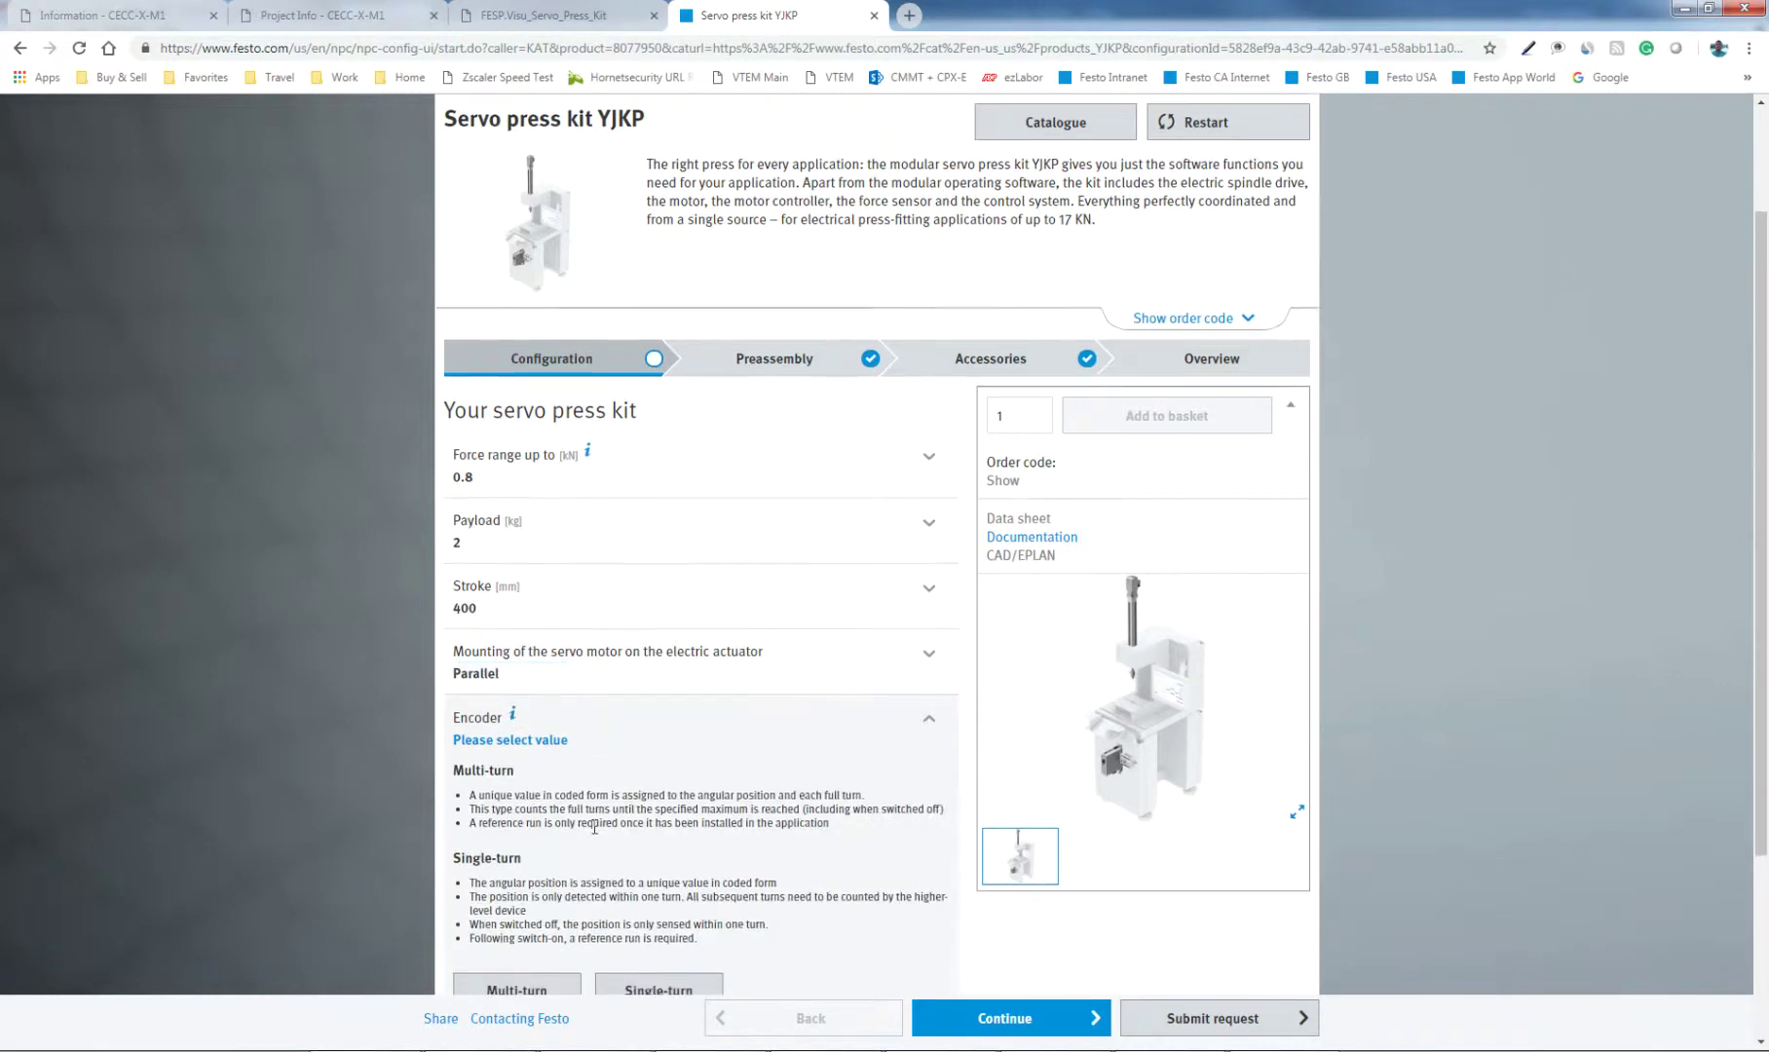
scroll(592, 829, "down", 3)
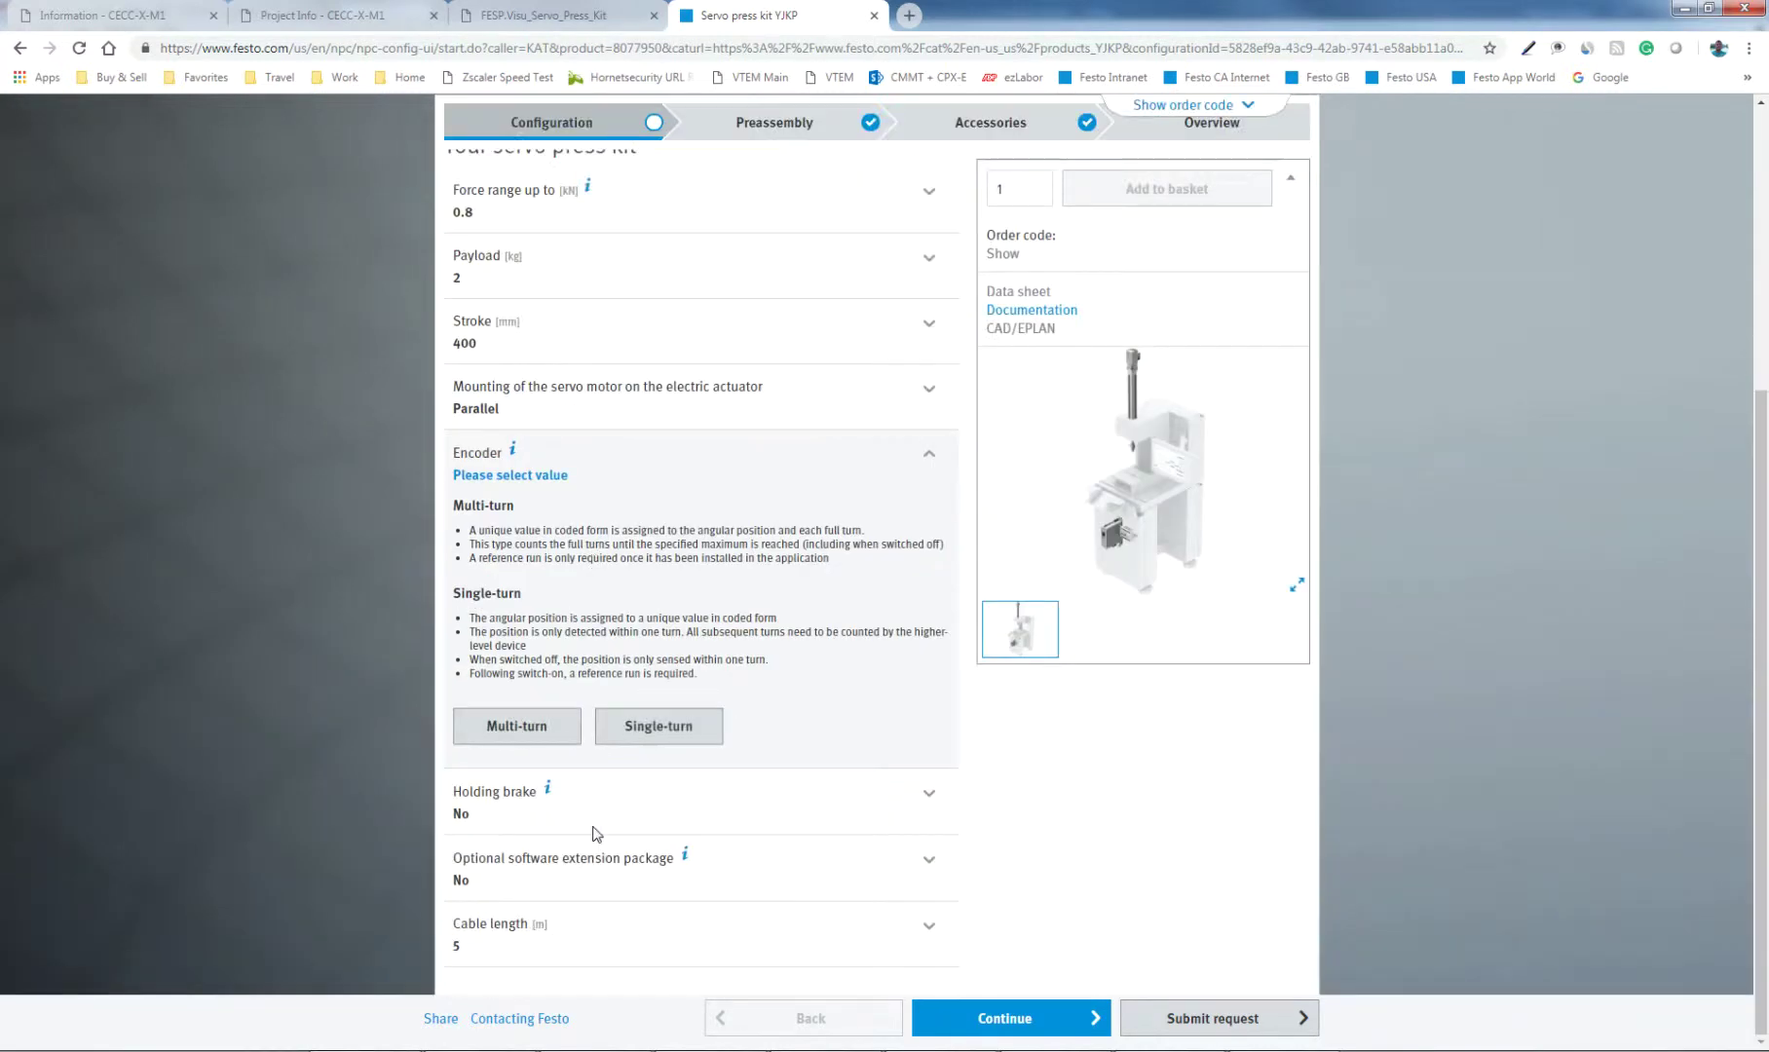
left_click(708, 736)
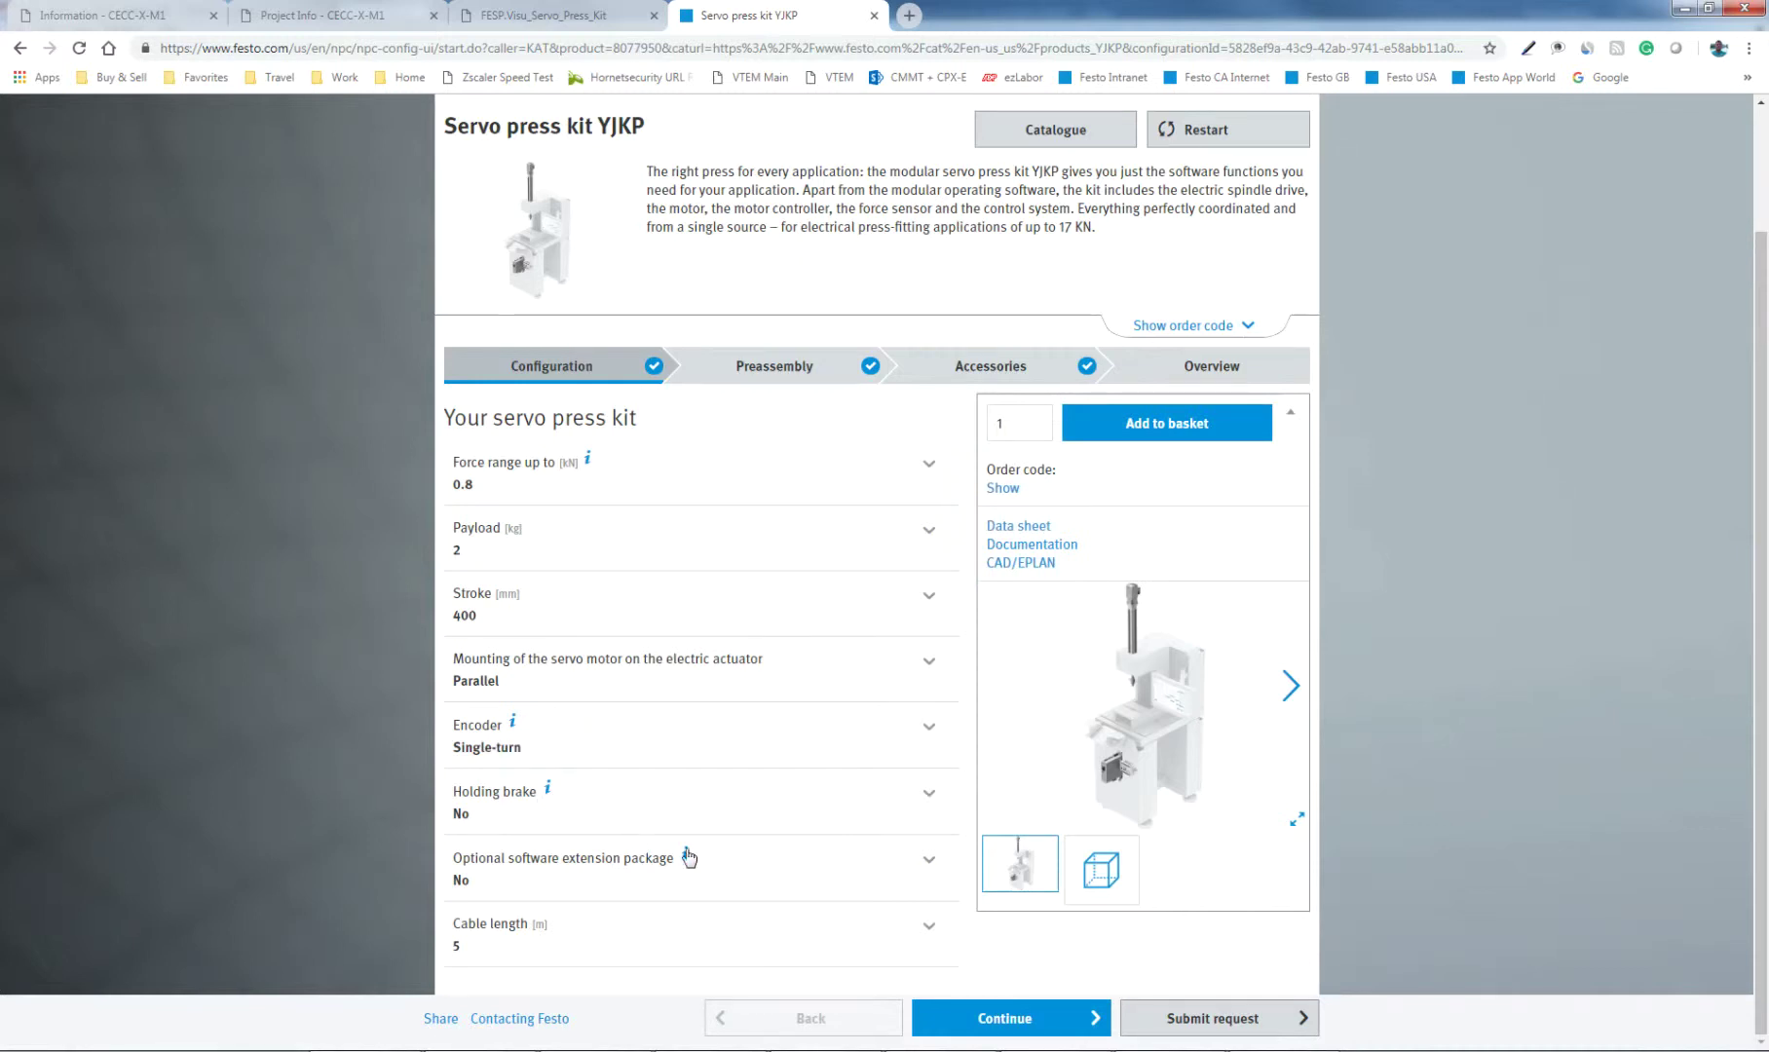
left_click(548, 787)
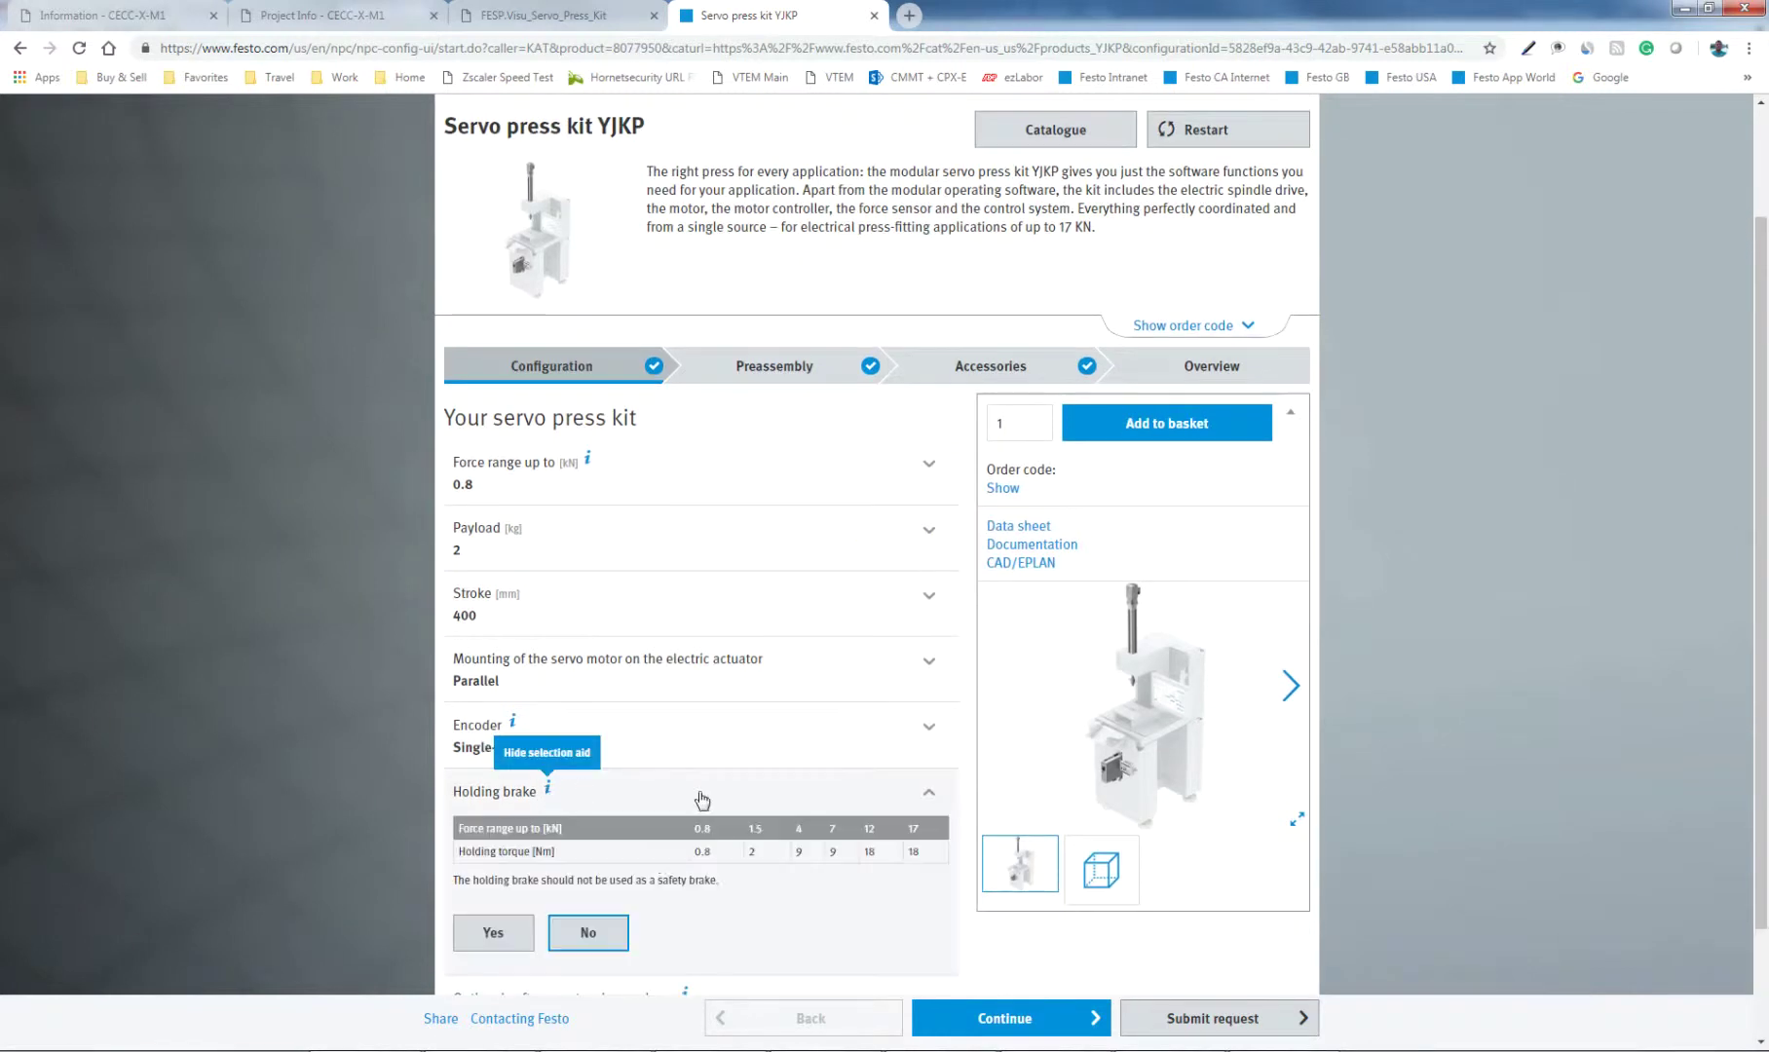
left_click(614, 946)
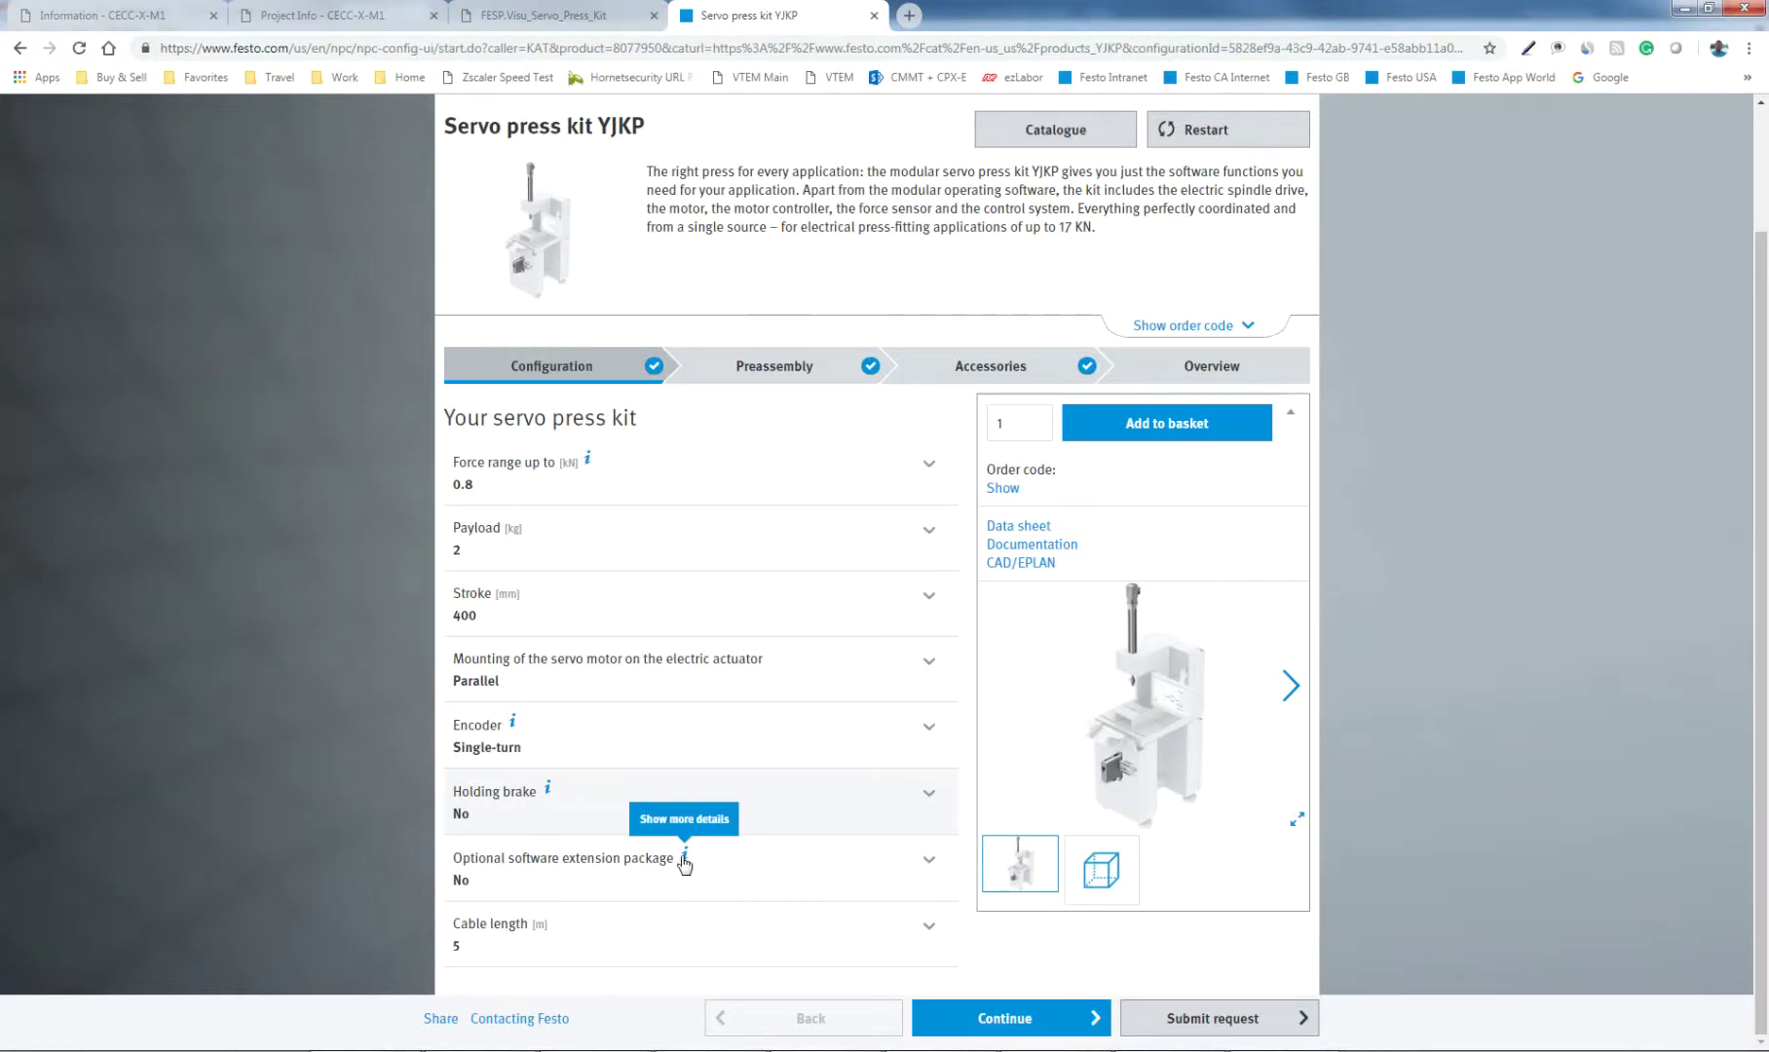
left_click(685, 861)
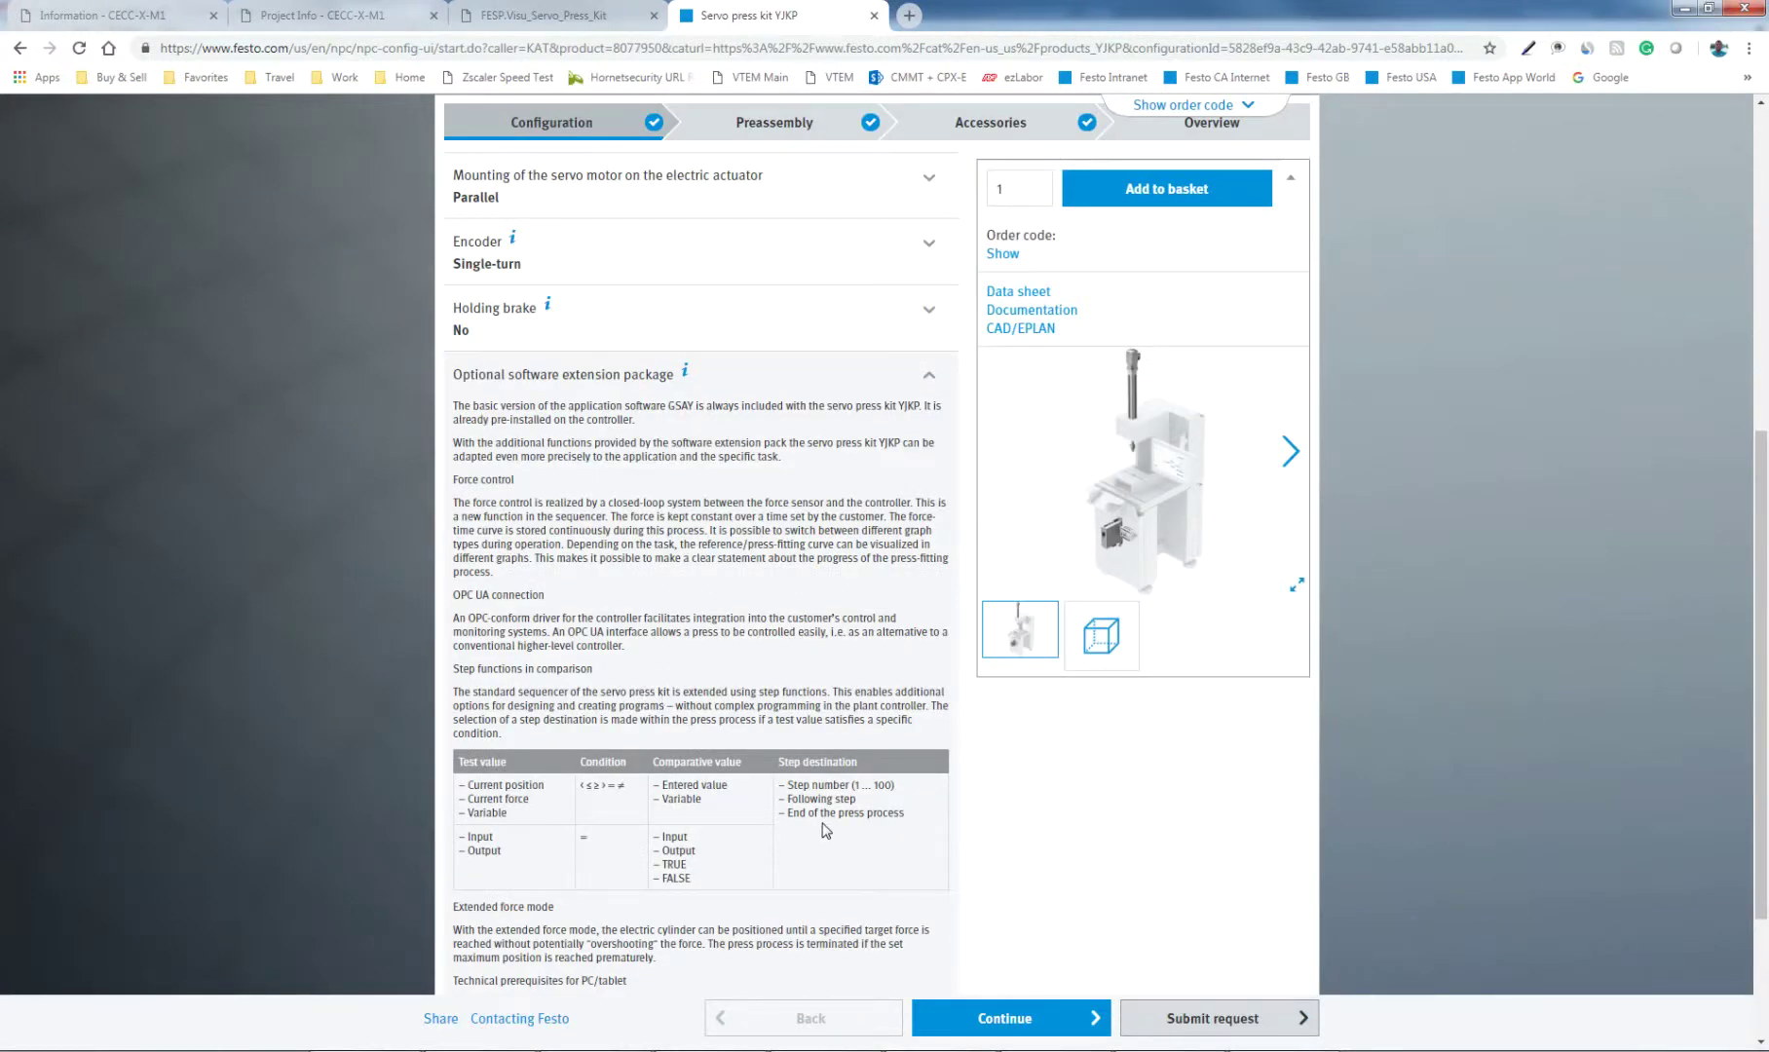
Read through the optional software extension package description, marking its first sentence.
scroll(758, 526, "down", 2)
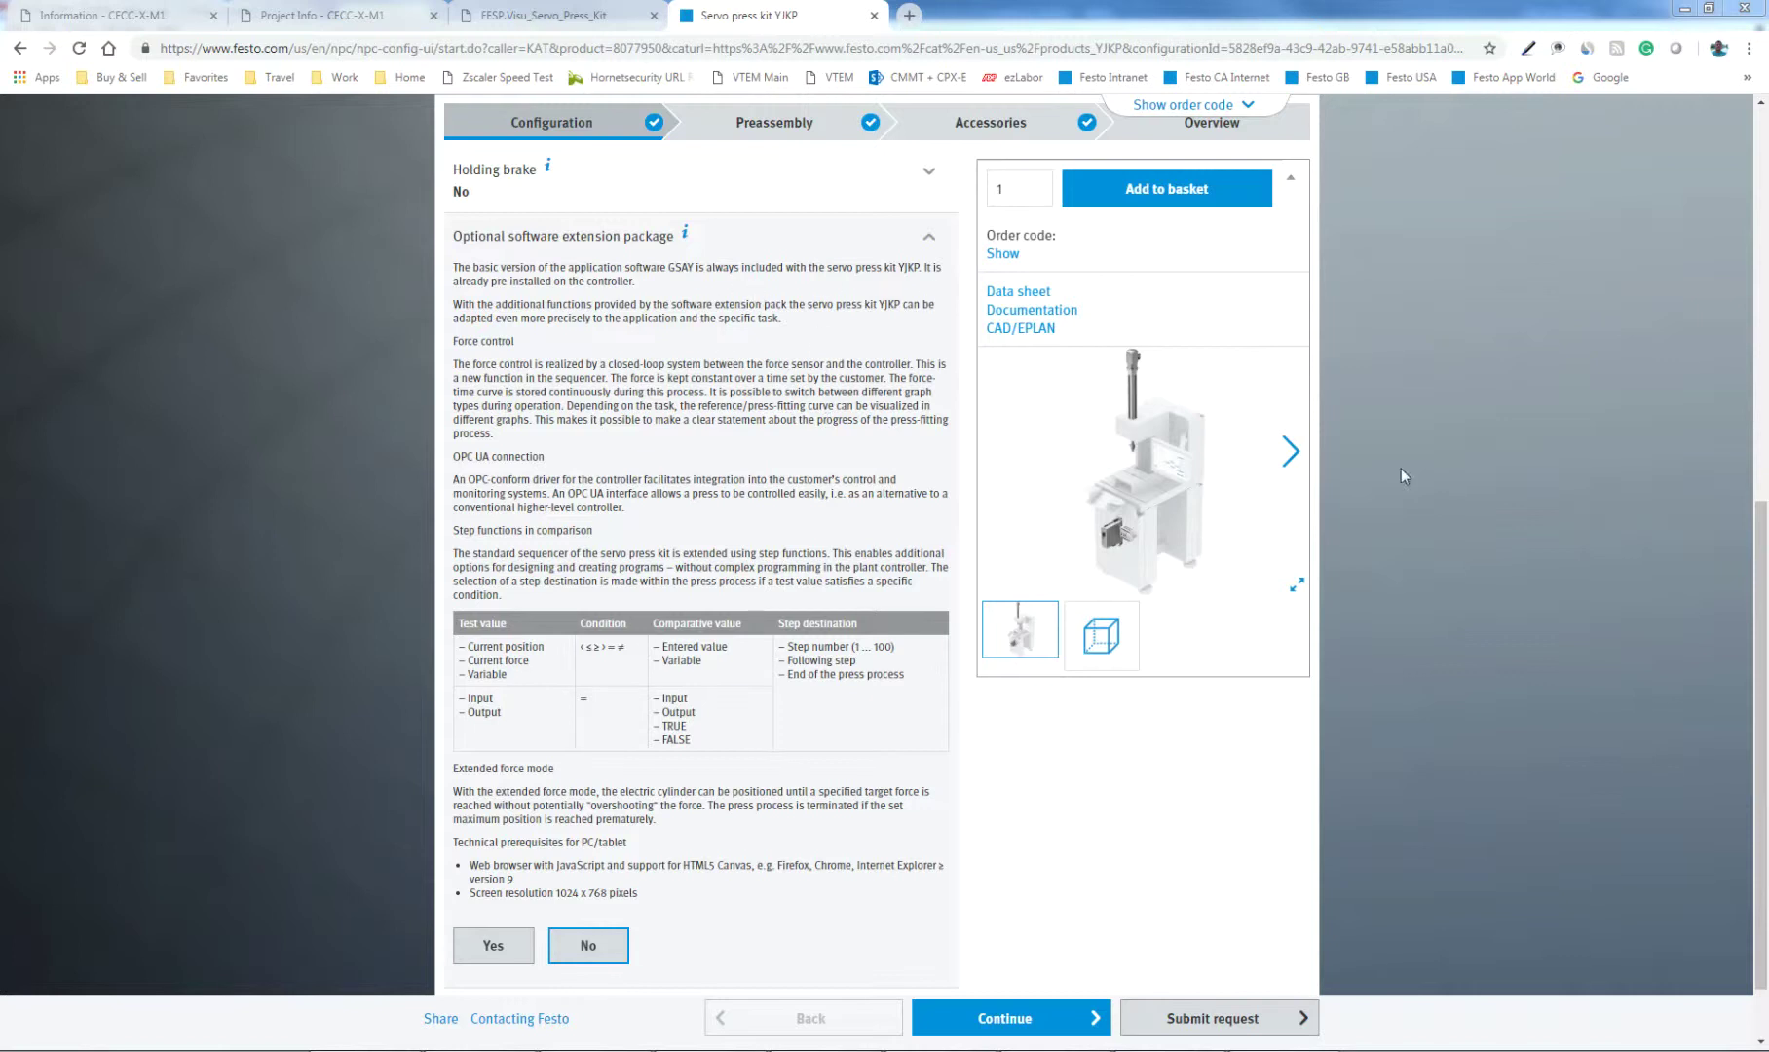
mouse_move(1764, 543)
left_mouse_down()
mouse_move(1765, 517)
mouse_move(1765, 537)
left_mouse_up()
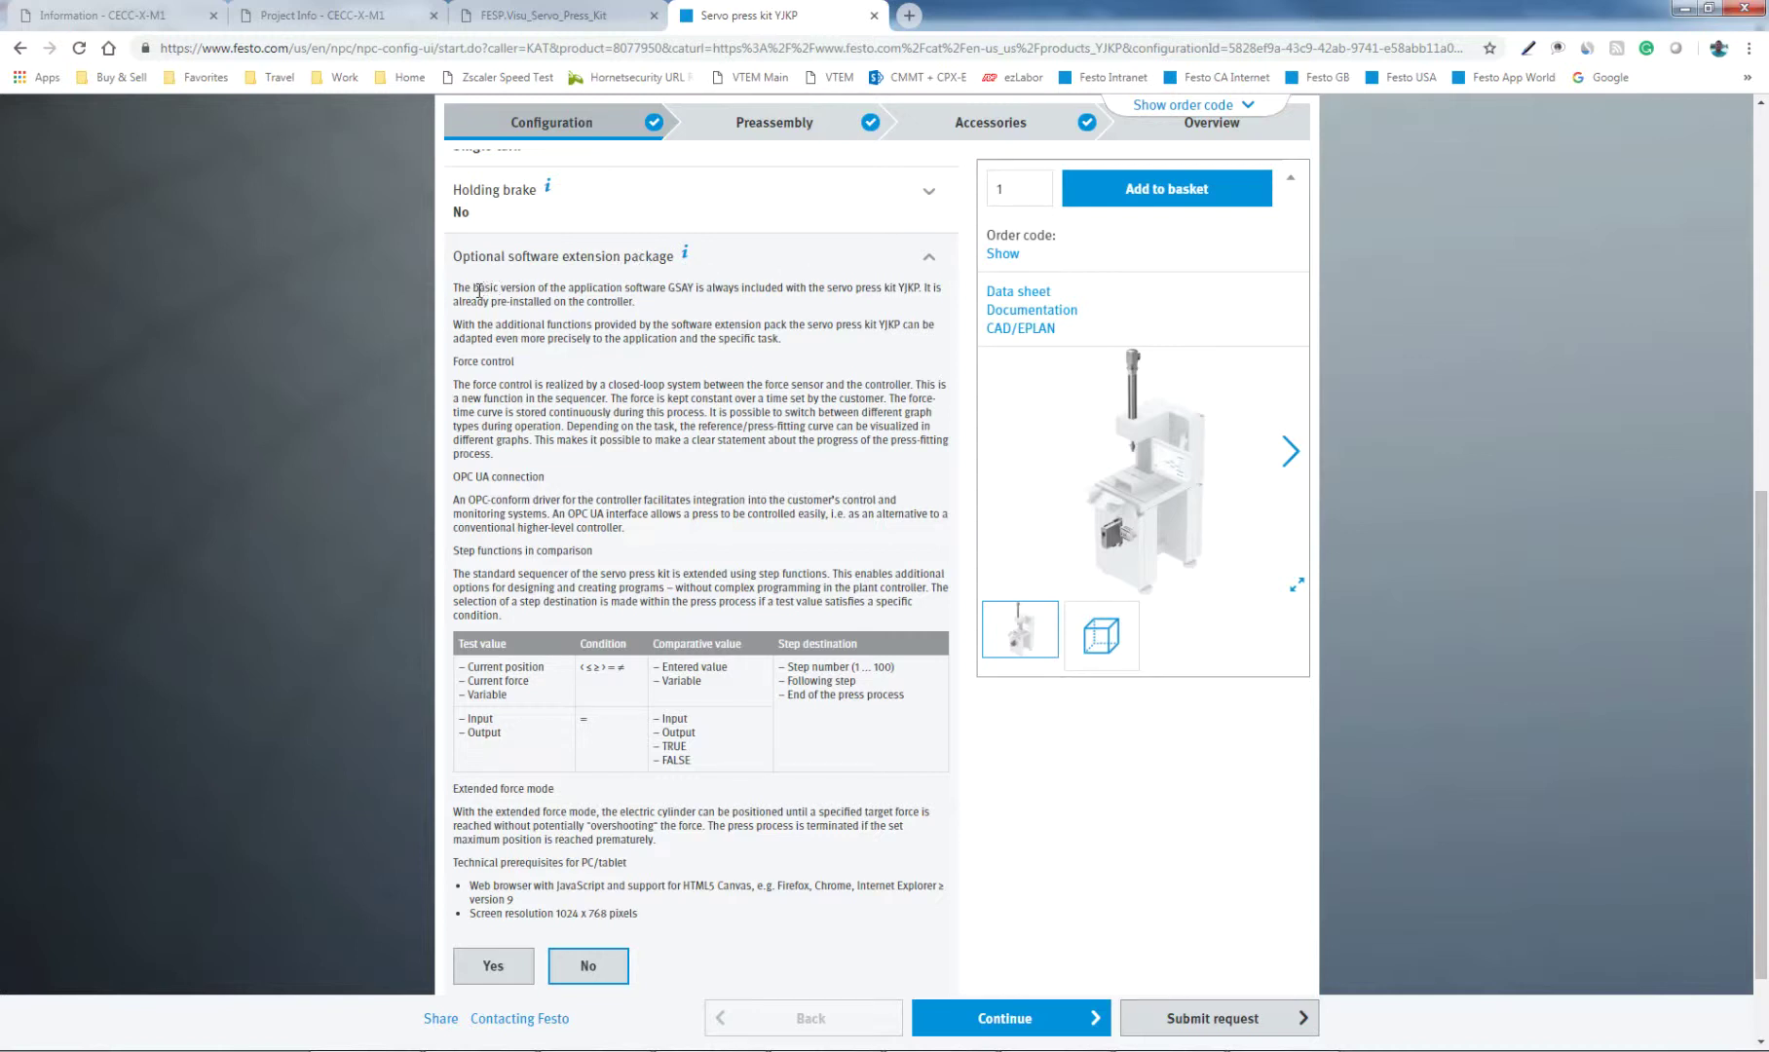
left_click_drag(478, 290, 650, 311)
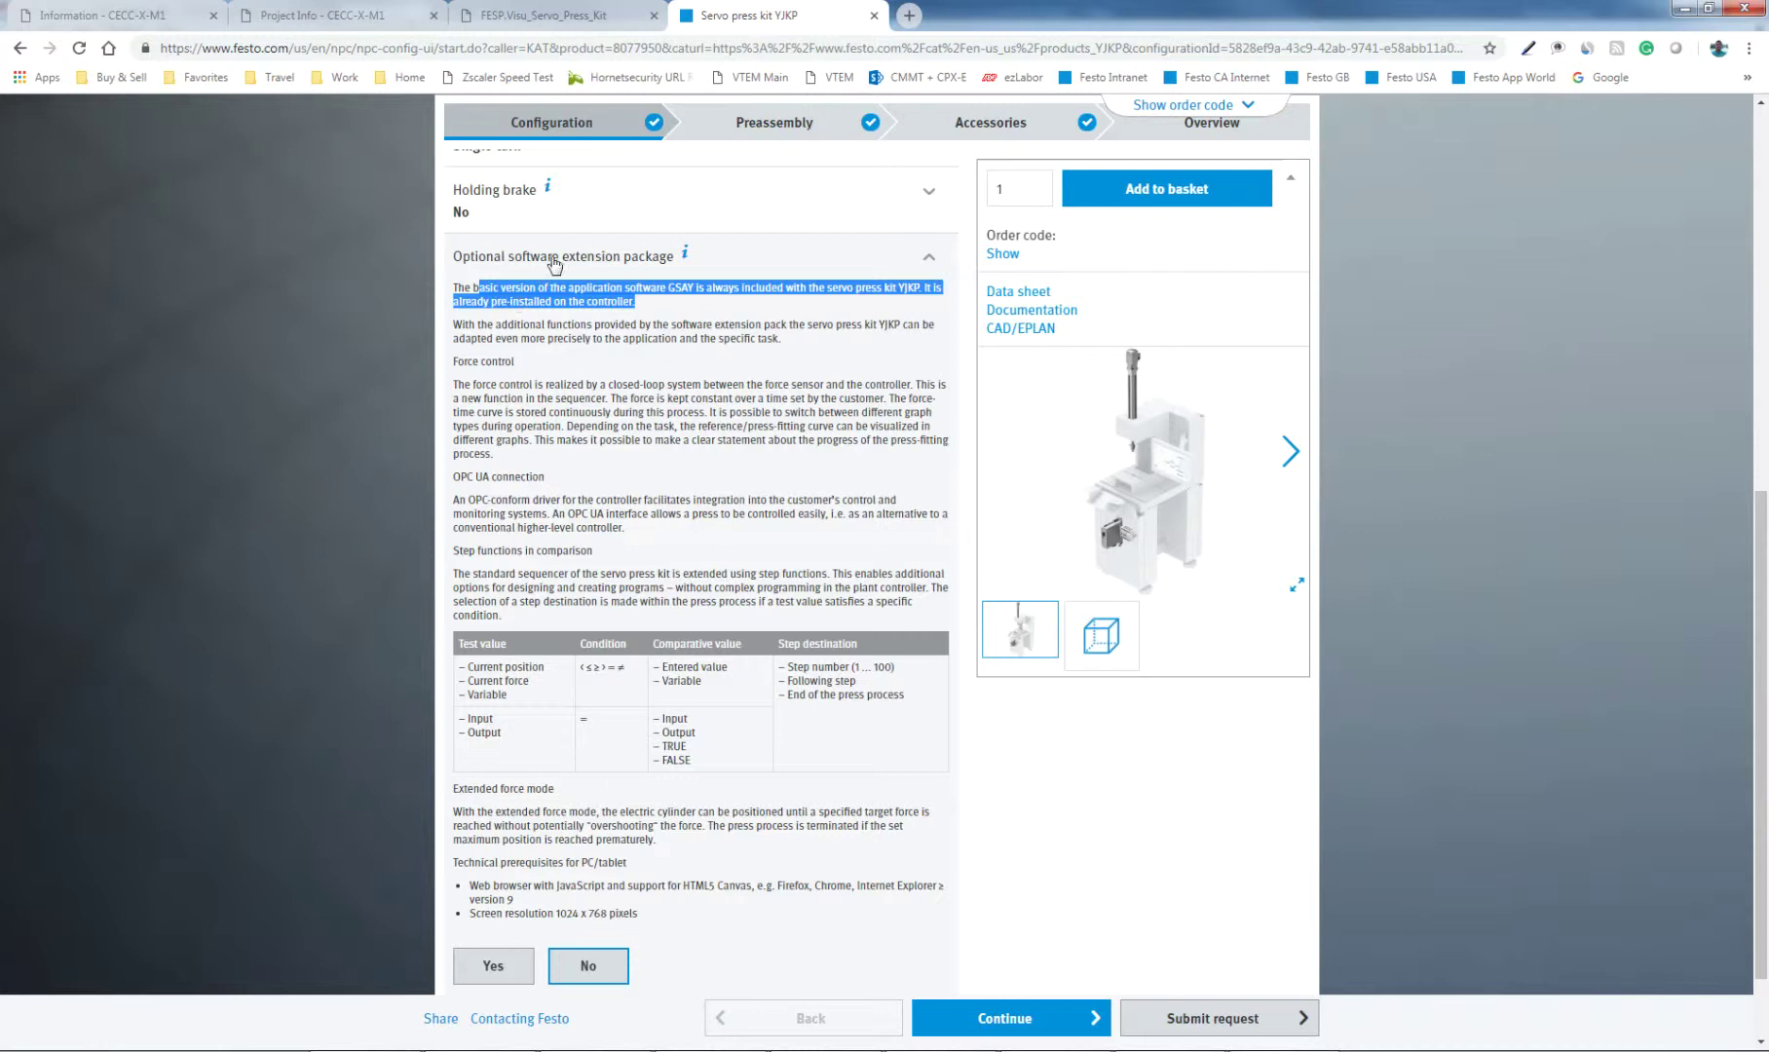
left_click(502, 965)
Set the optional software extension package to Yes.
left_click(497, 968)
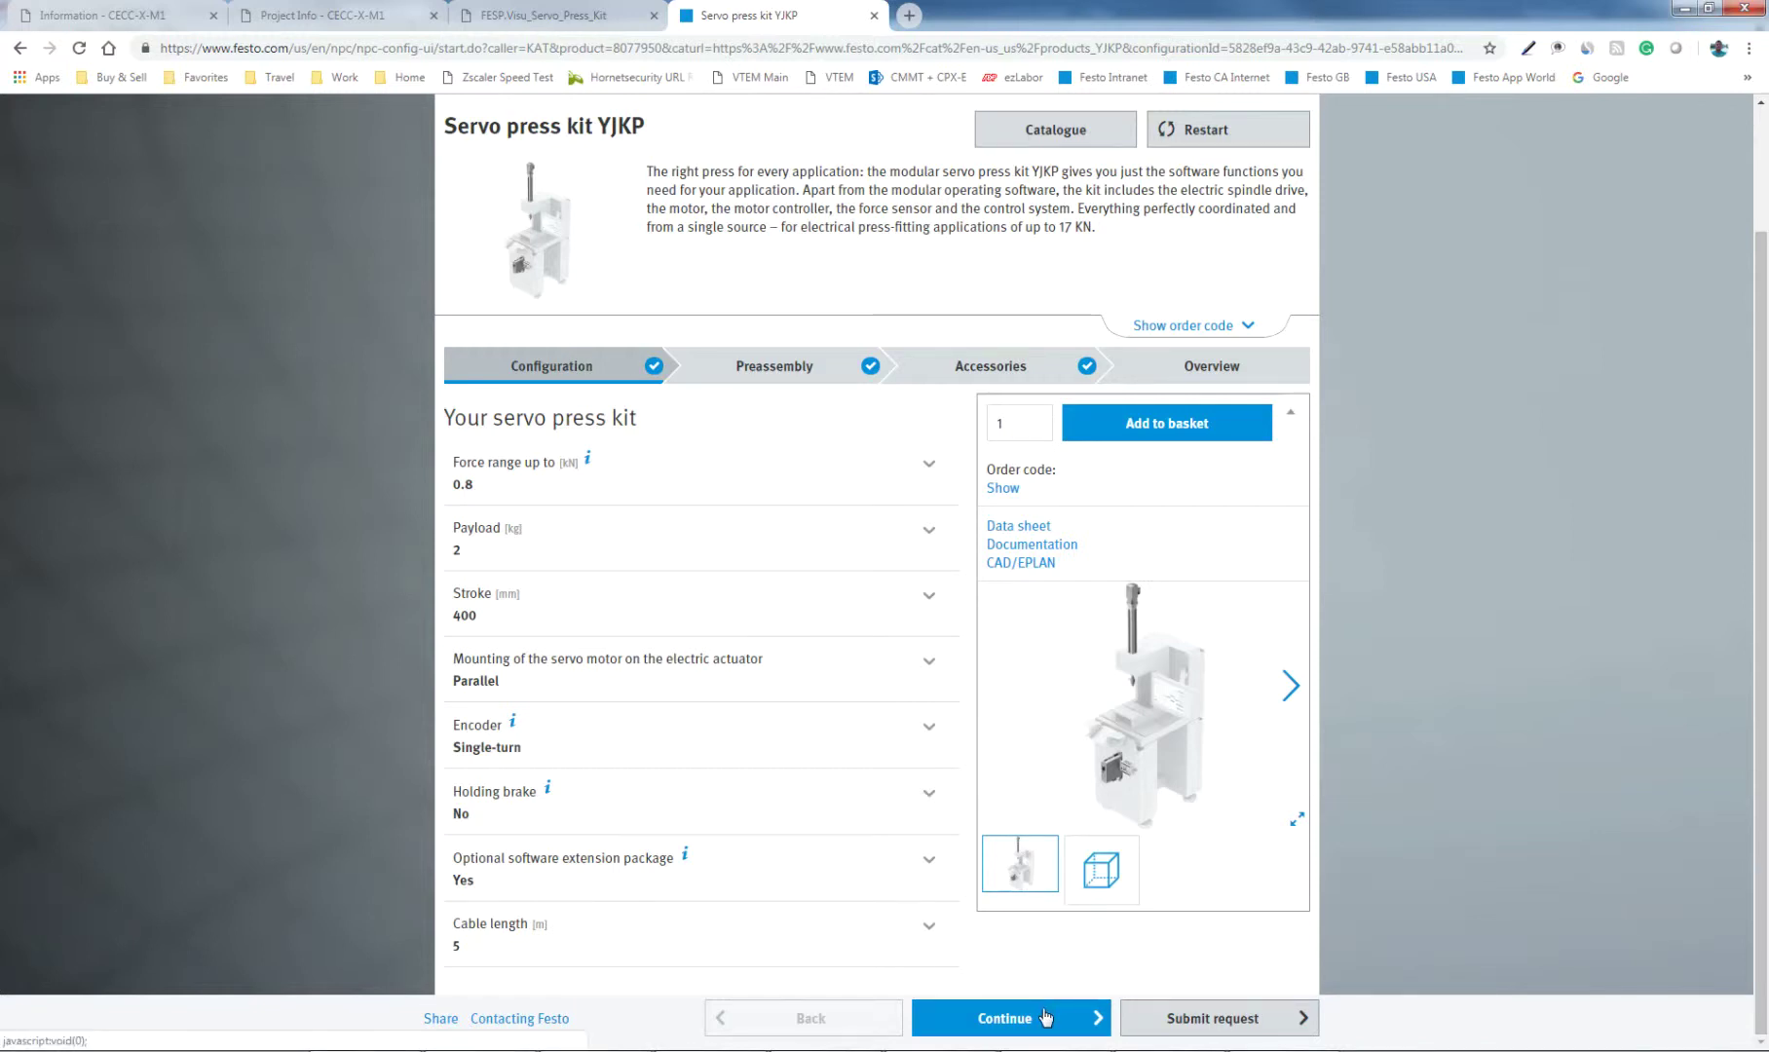
In Preassembly, choose Yes for the pre-fitted axis-kit-motor combination and Left parallel kit alignment.
left_click(1043, 1018)
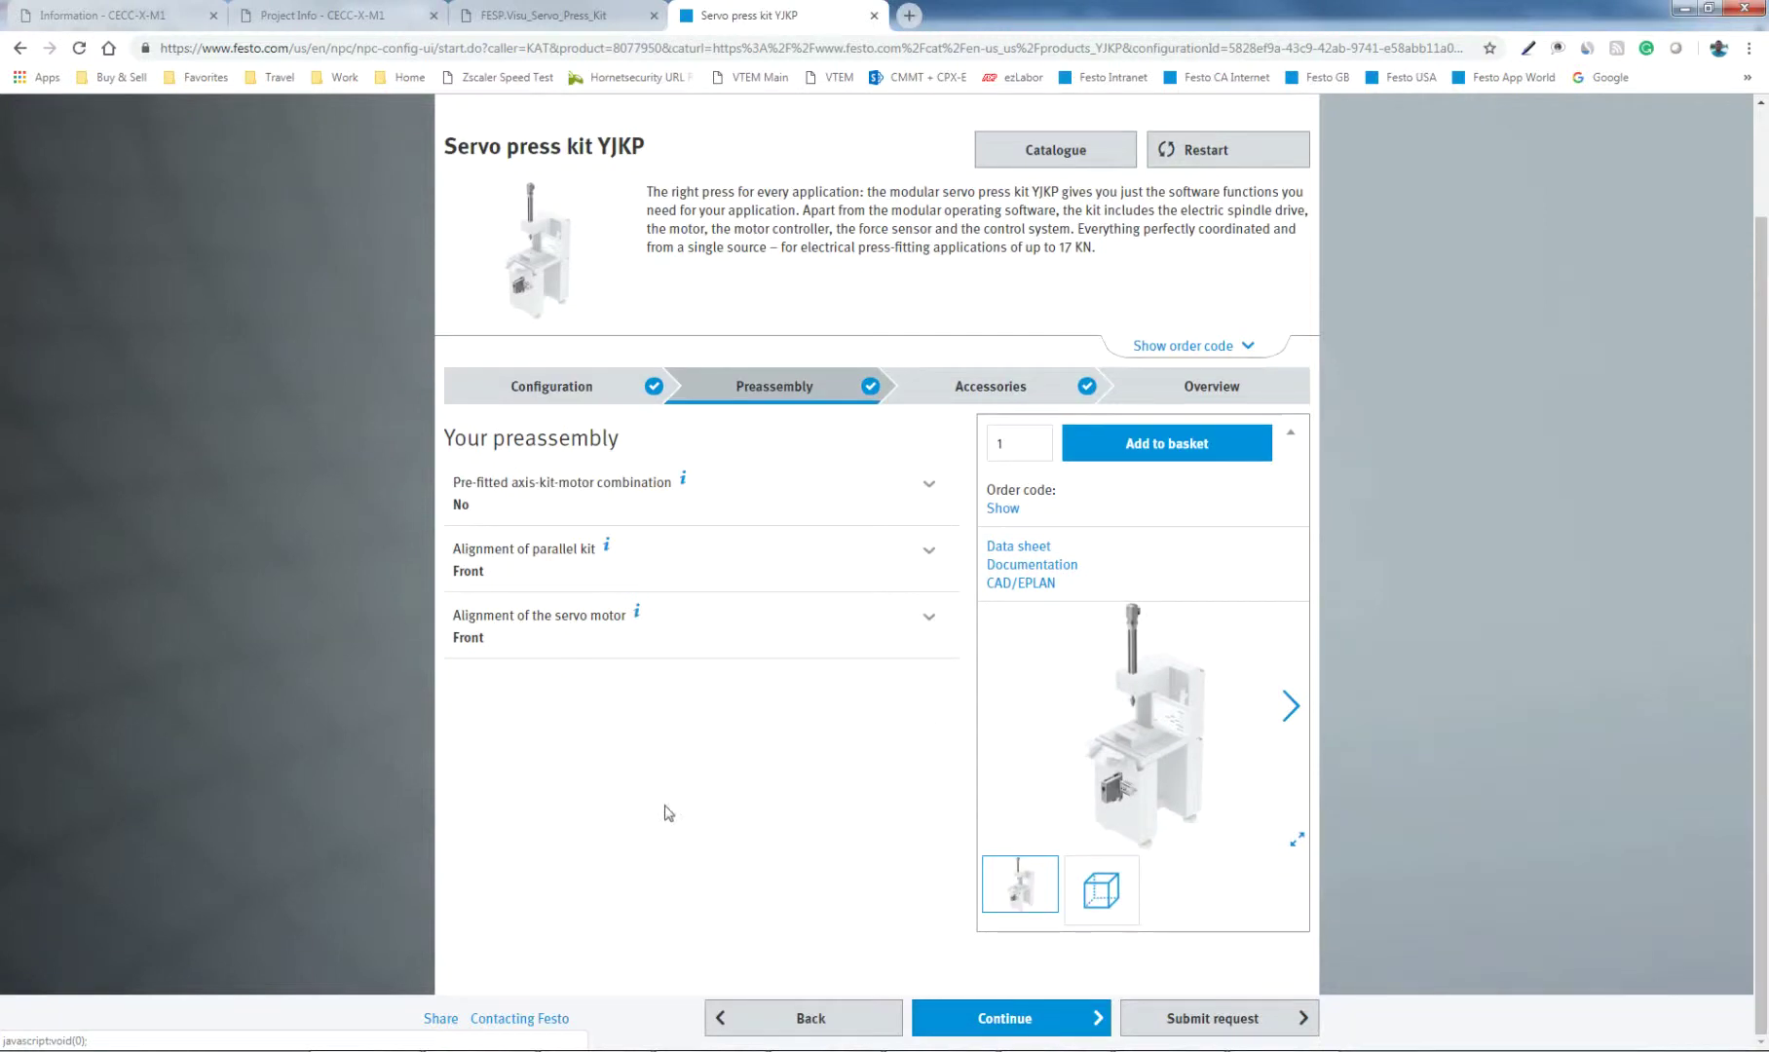
left_click(930, 490)
left_click(487, 524)
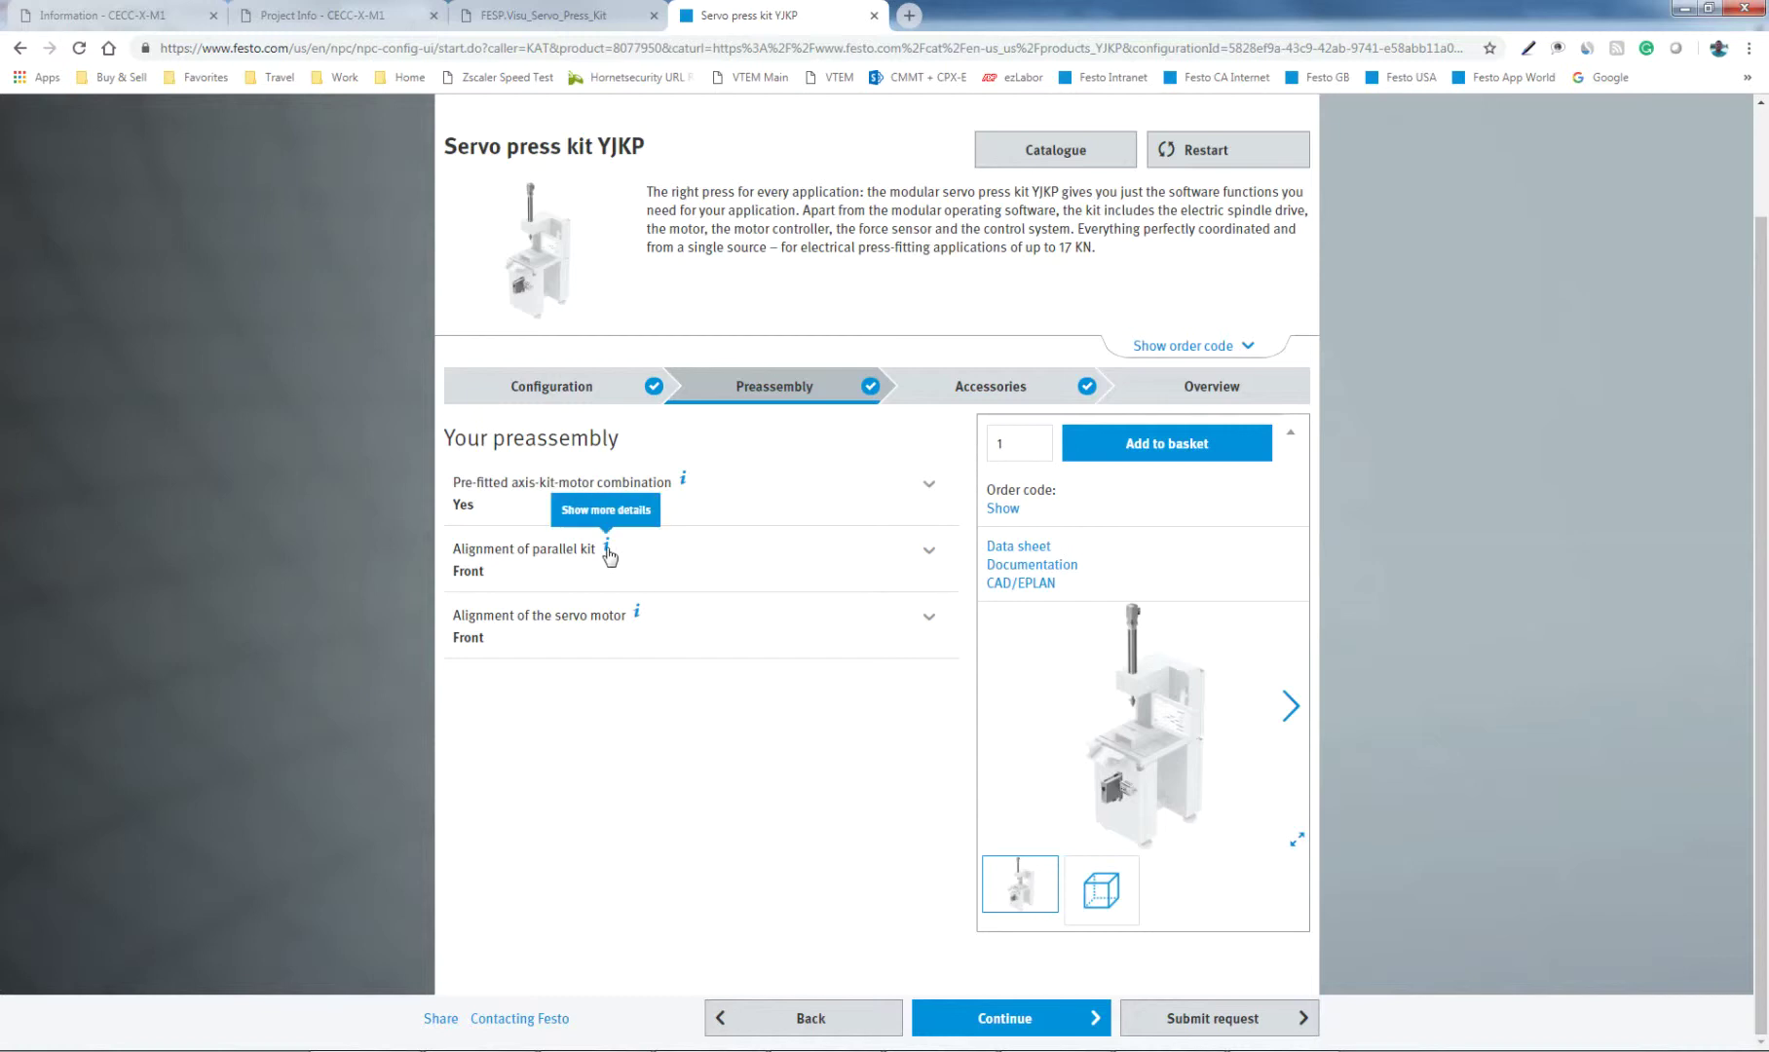
left_click(607, 552)
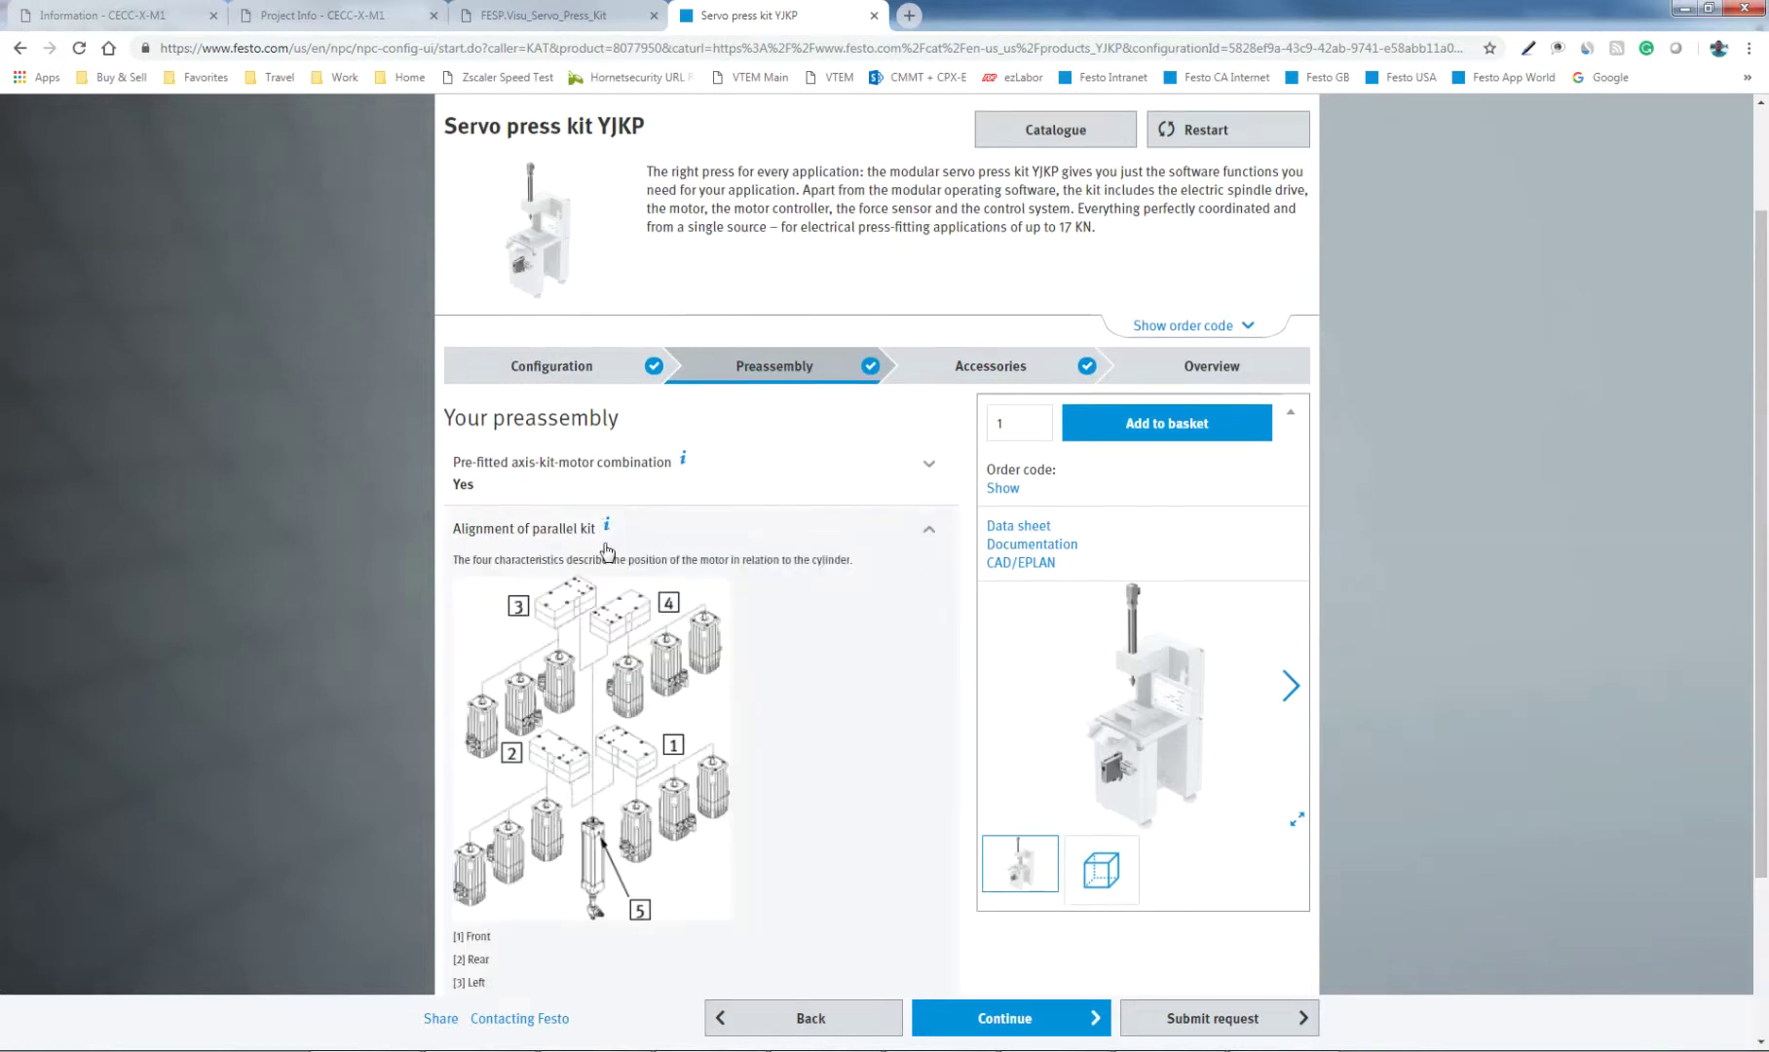
scroll(739, 640, "down", 2)
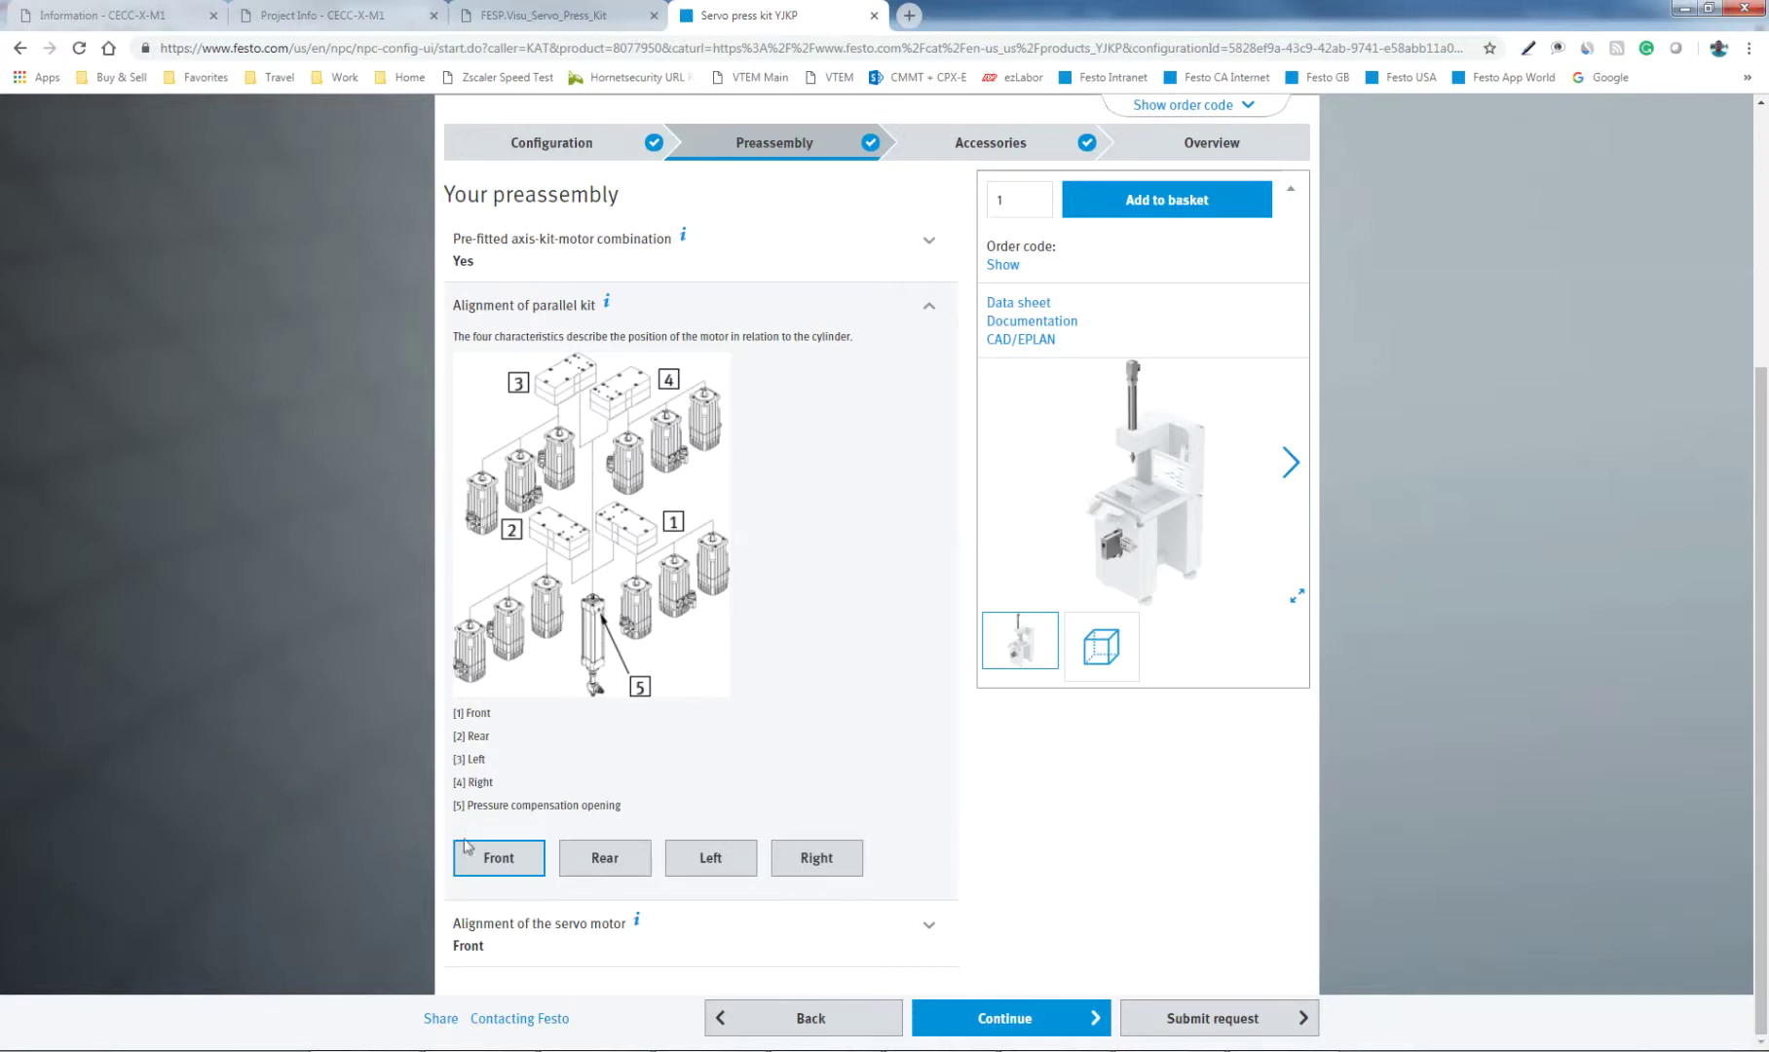
left_click(714, 860)
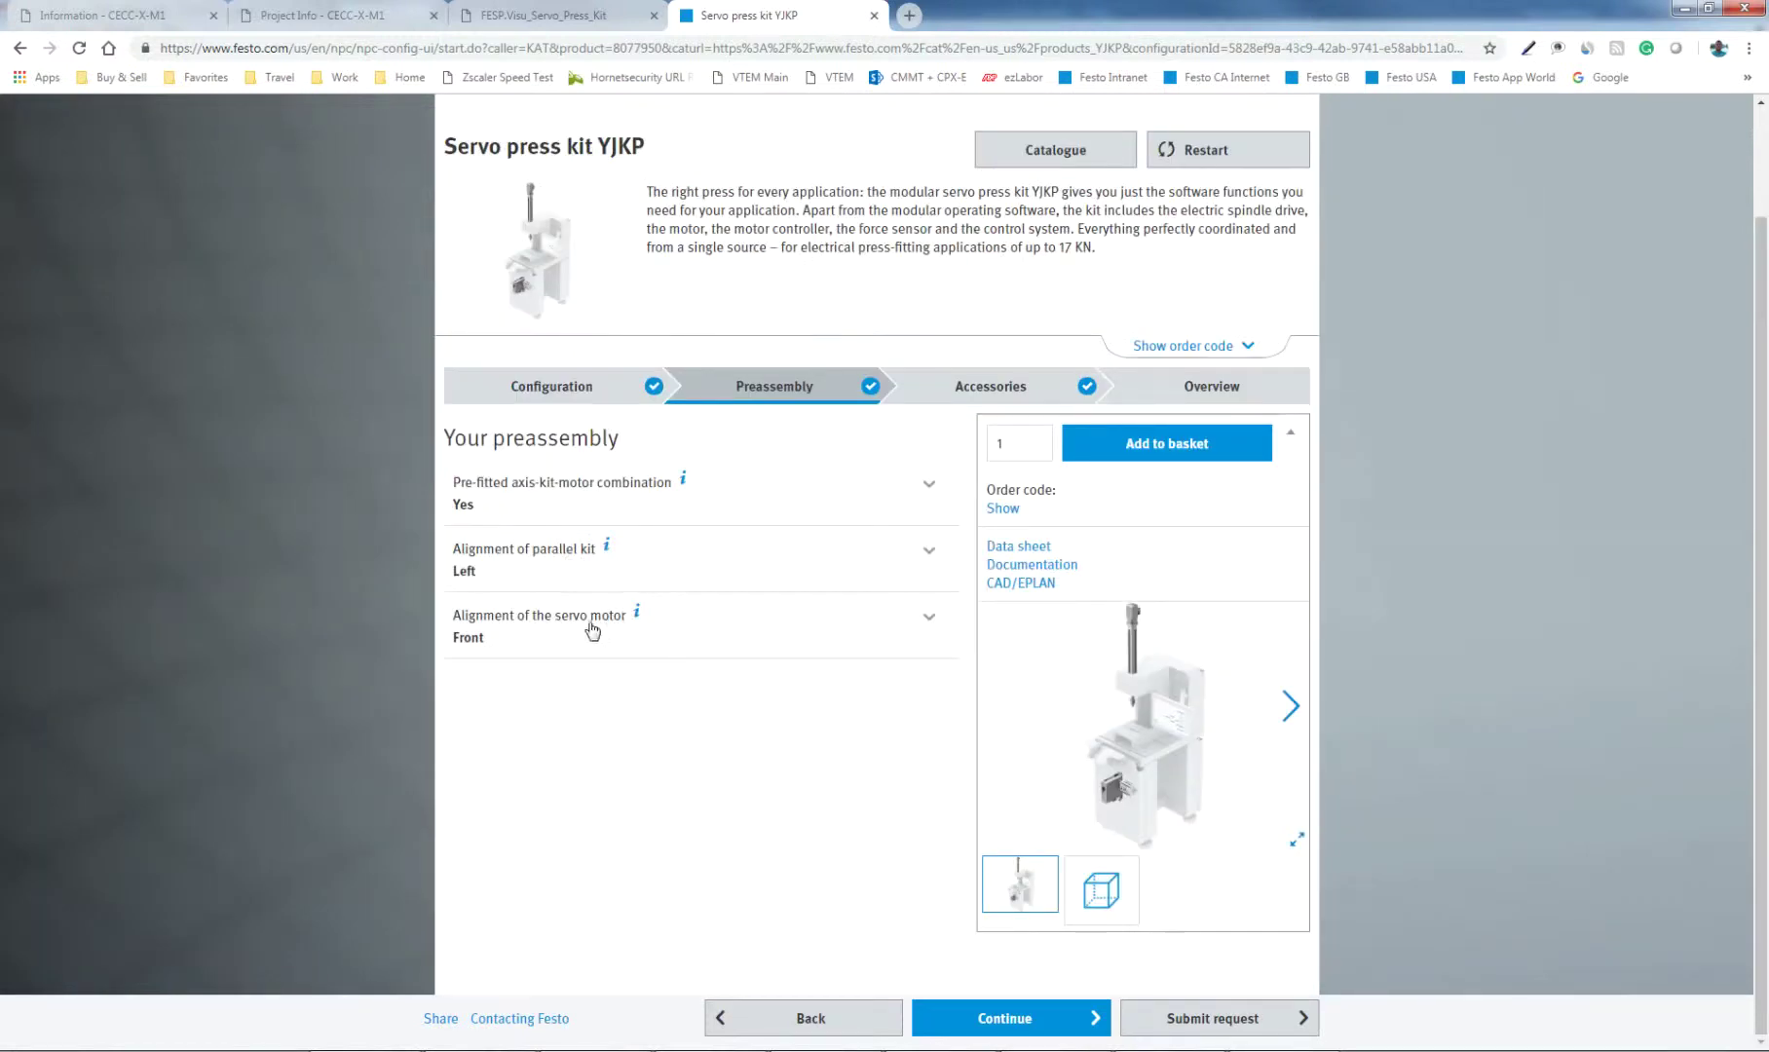
left_click(633, 617)
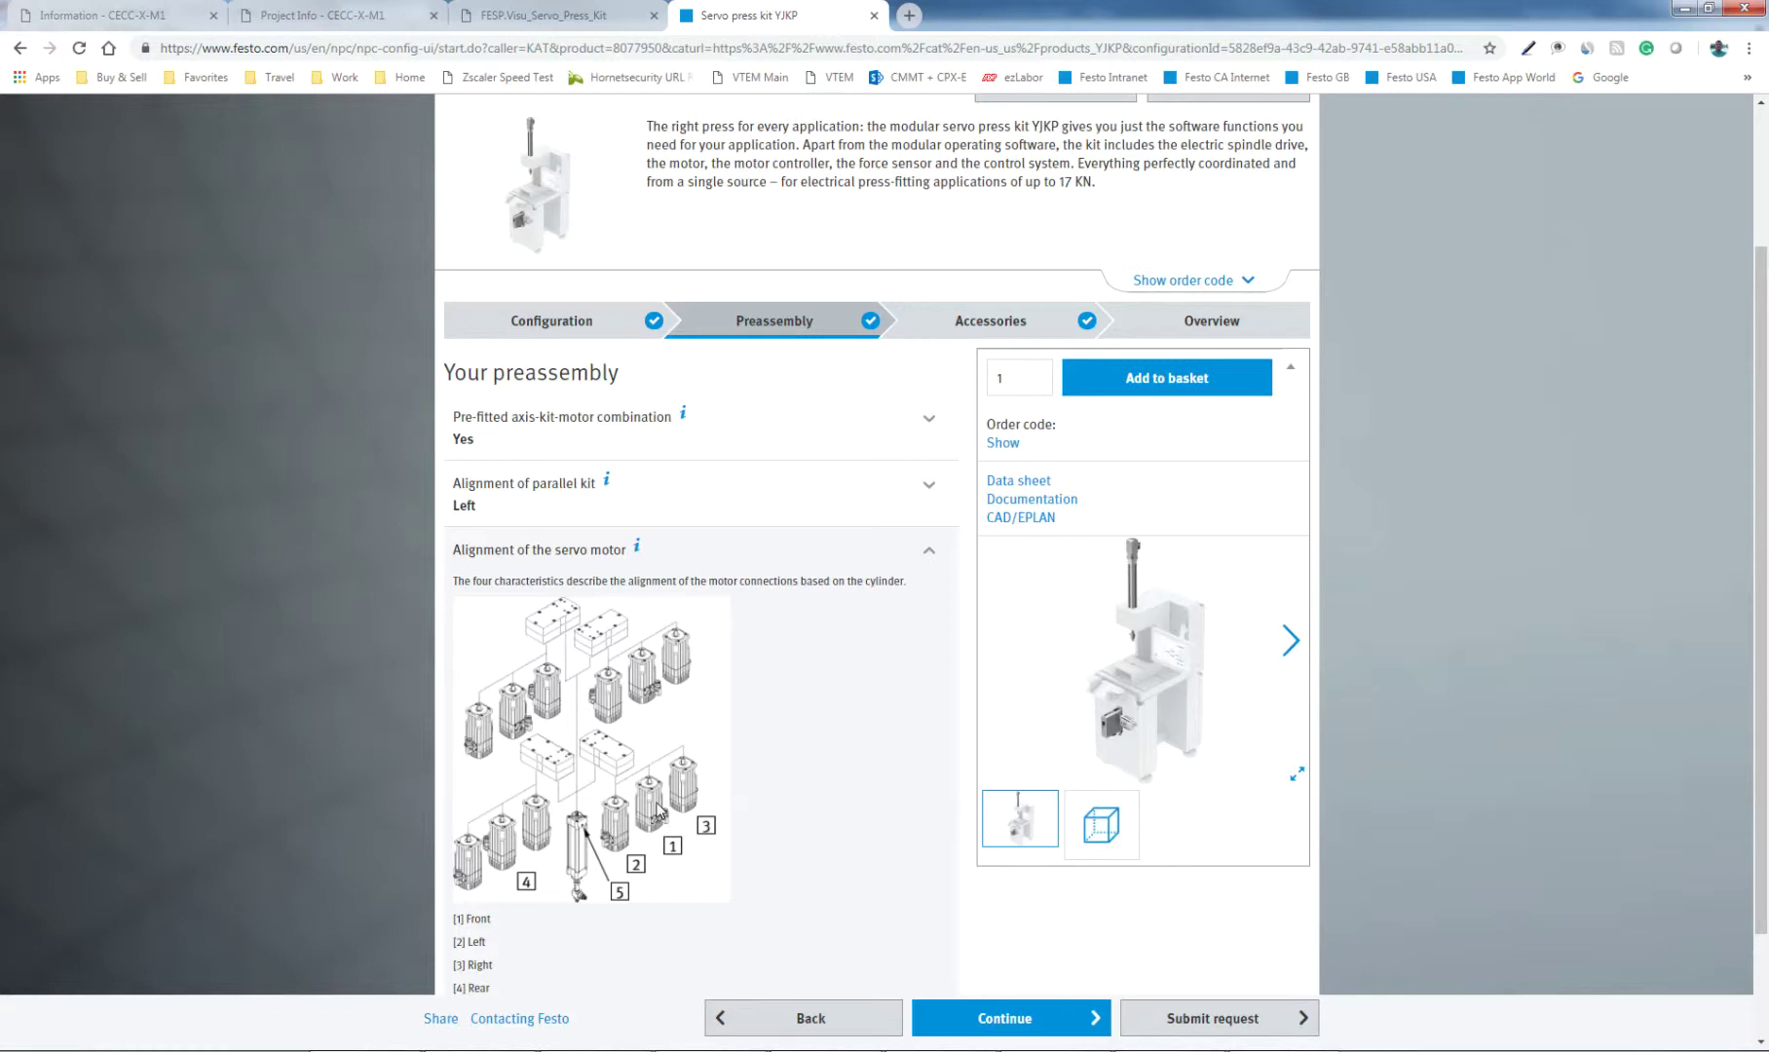
Set the servo motor alignment to Left and proceed to the Accessories stage.
scroll(653, 833, "down", 2)
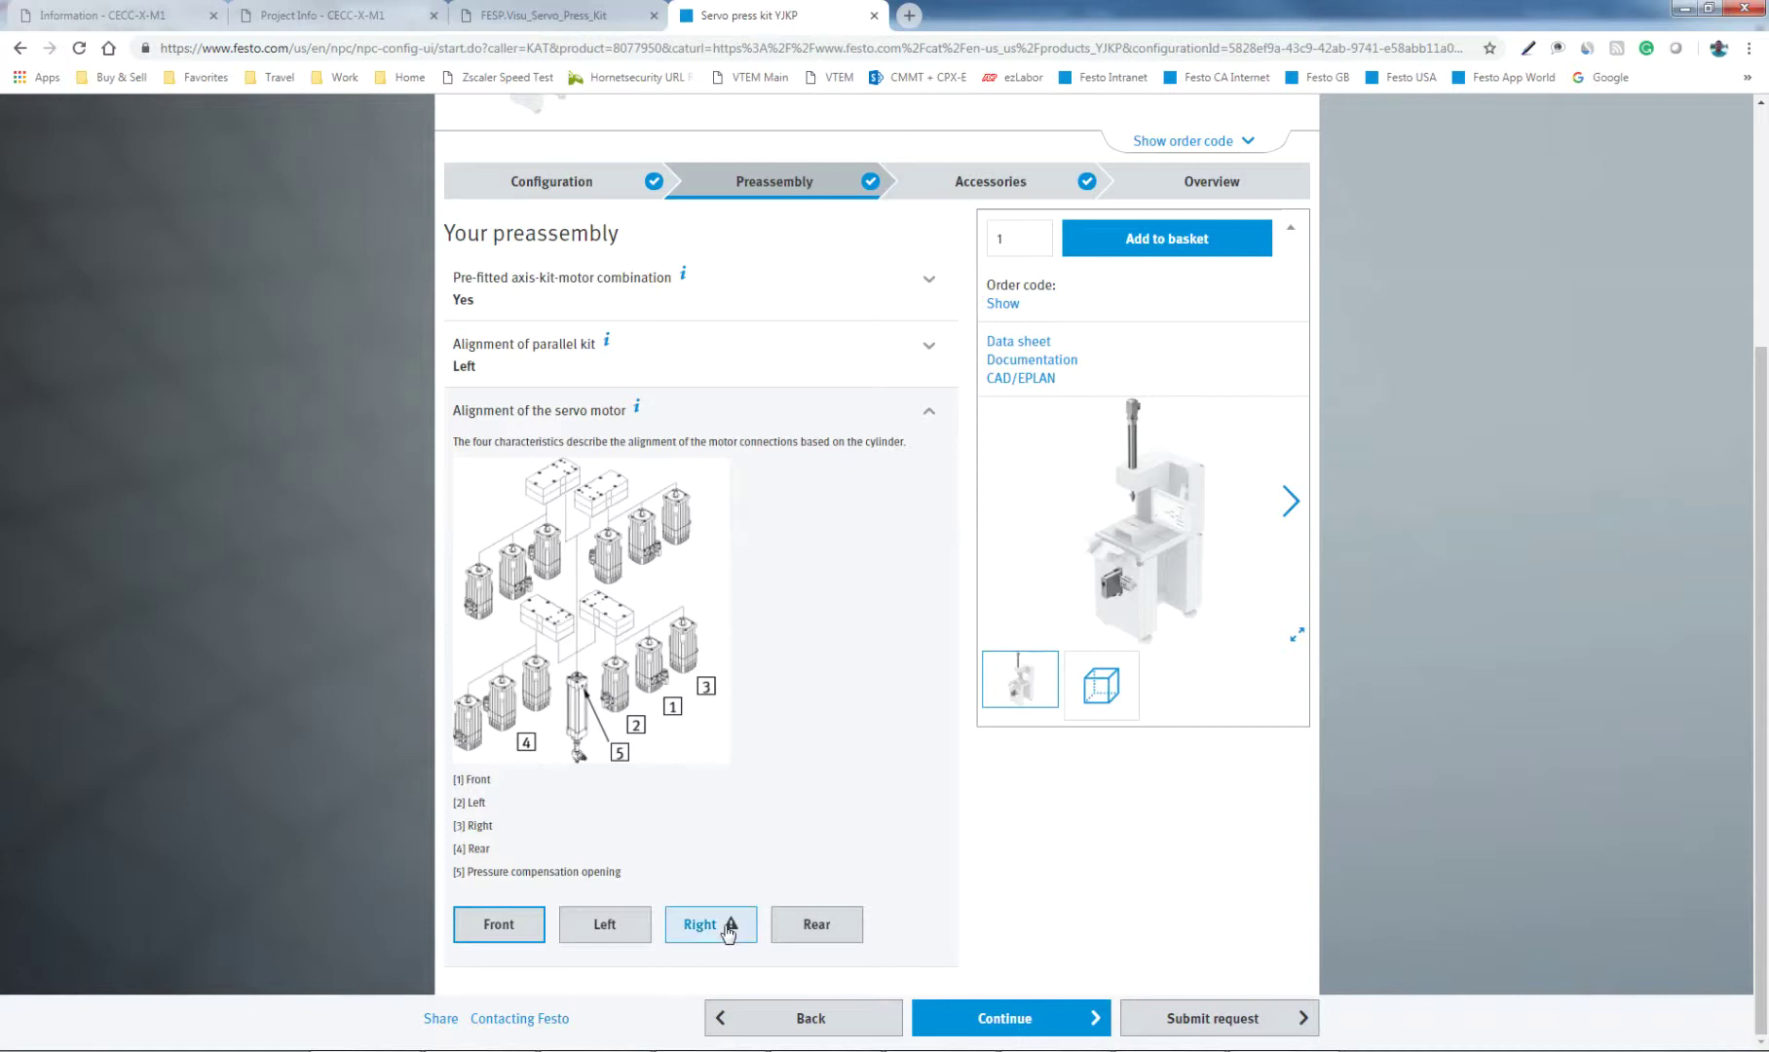
mouse_move(737, 928)
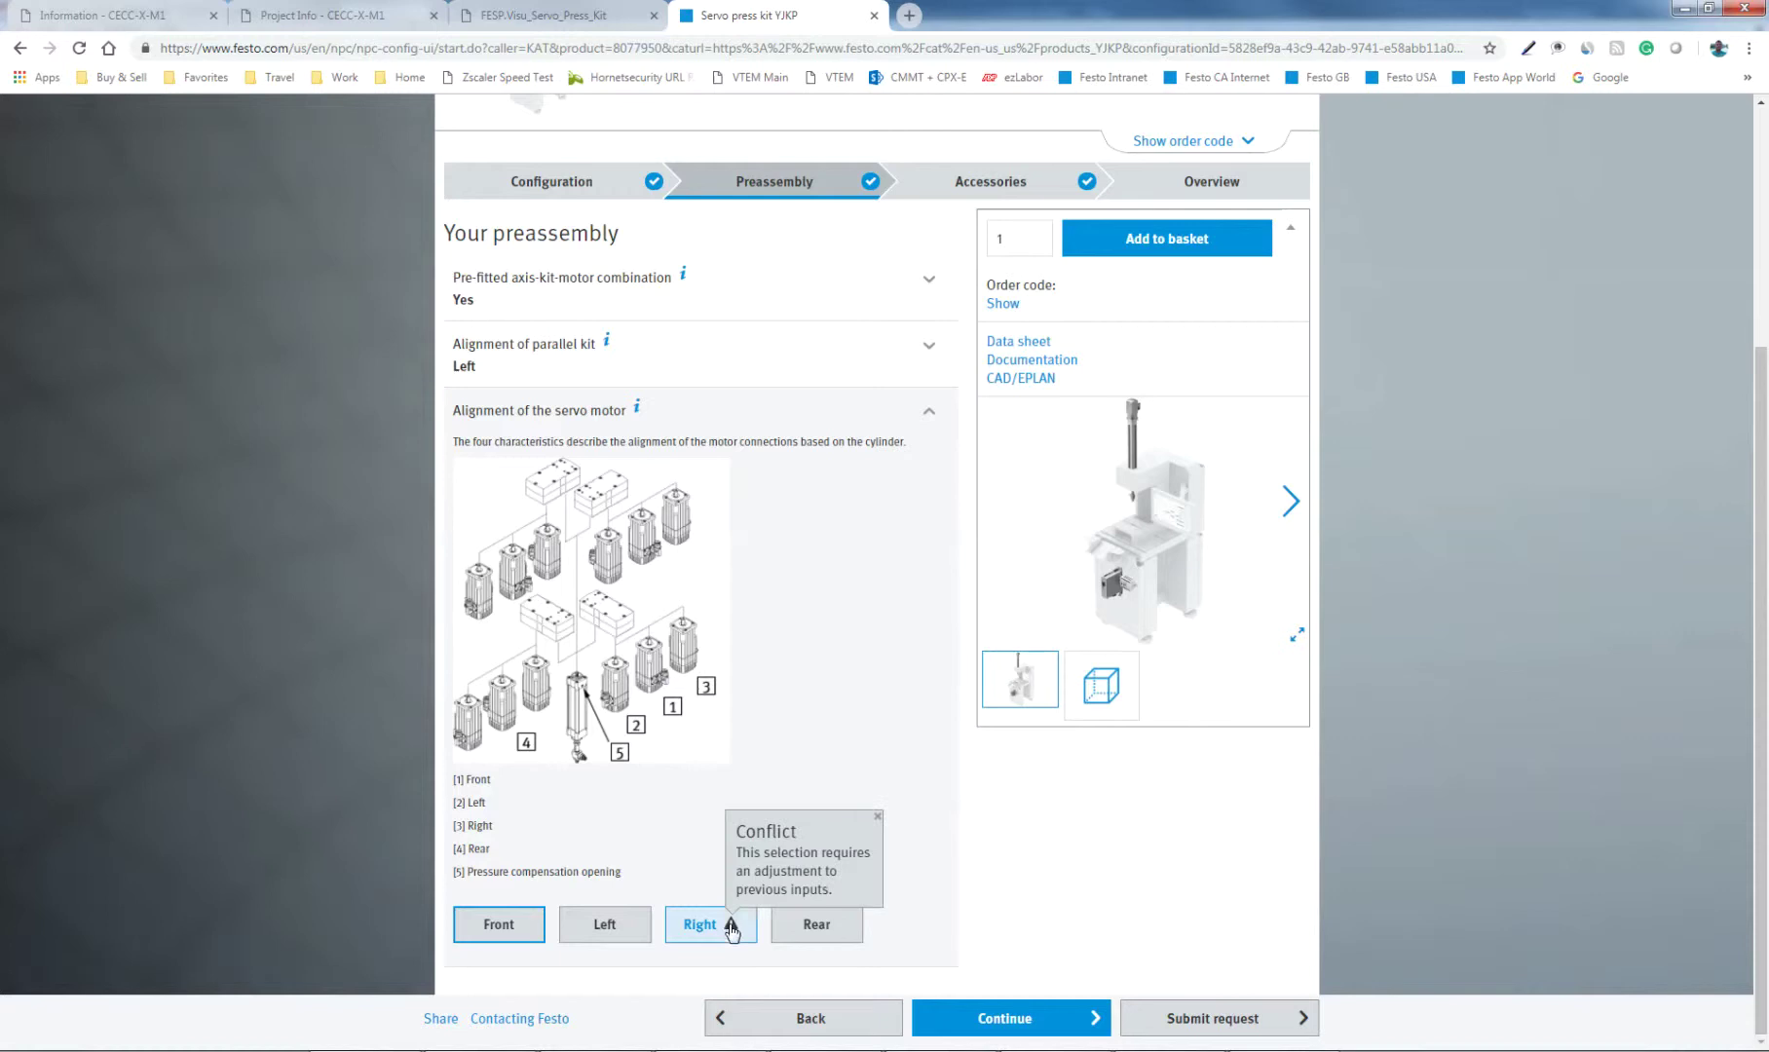
left_click(629, 950)
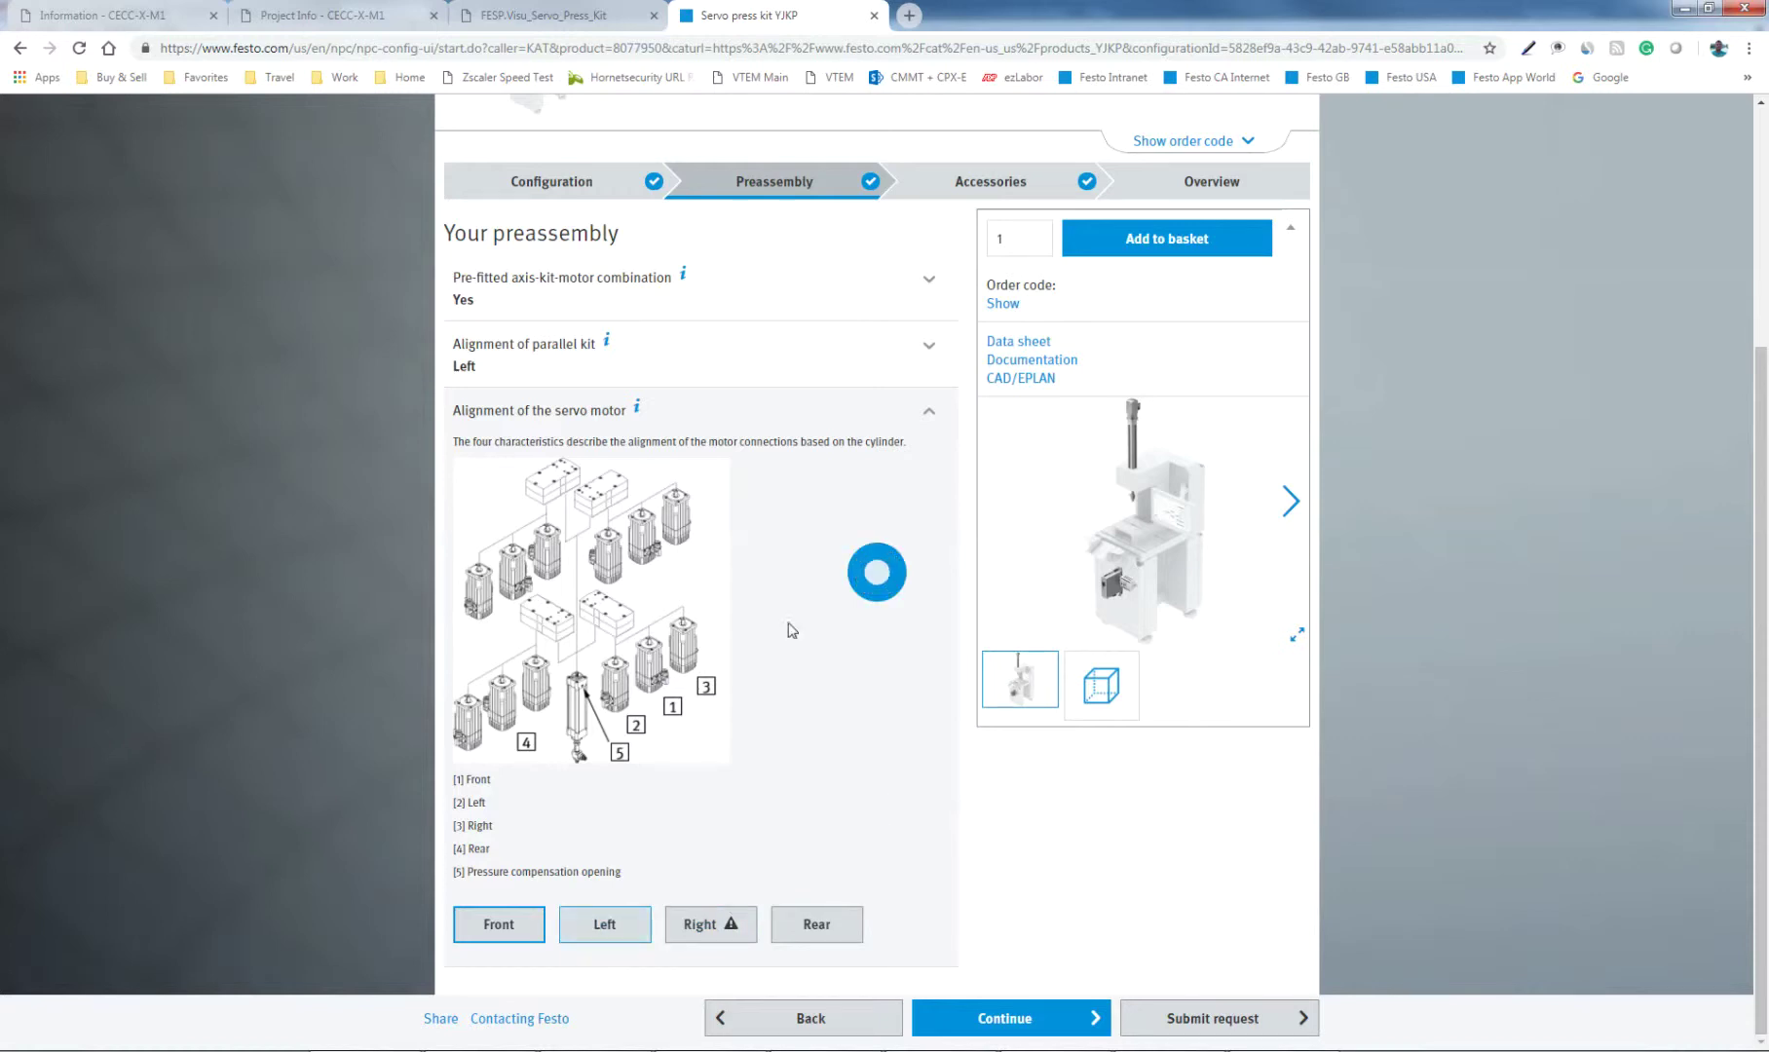
left_click(1005, 1016)
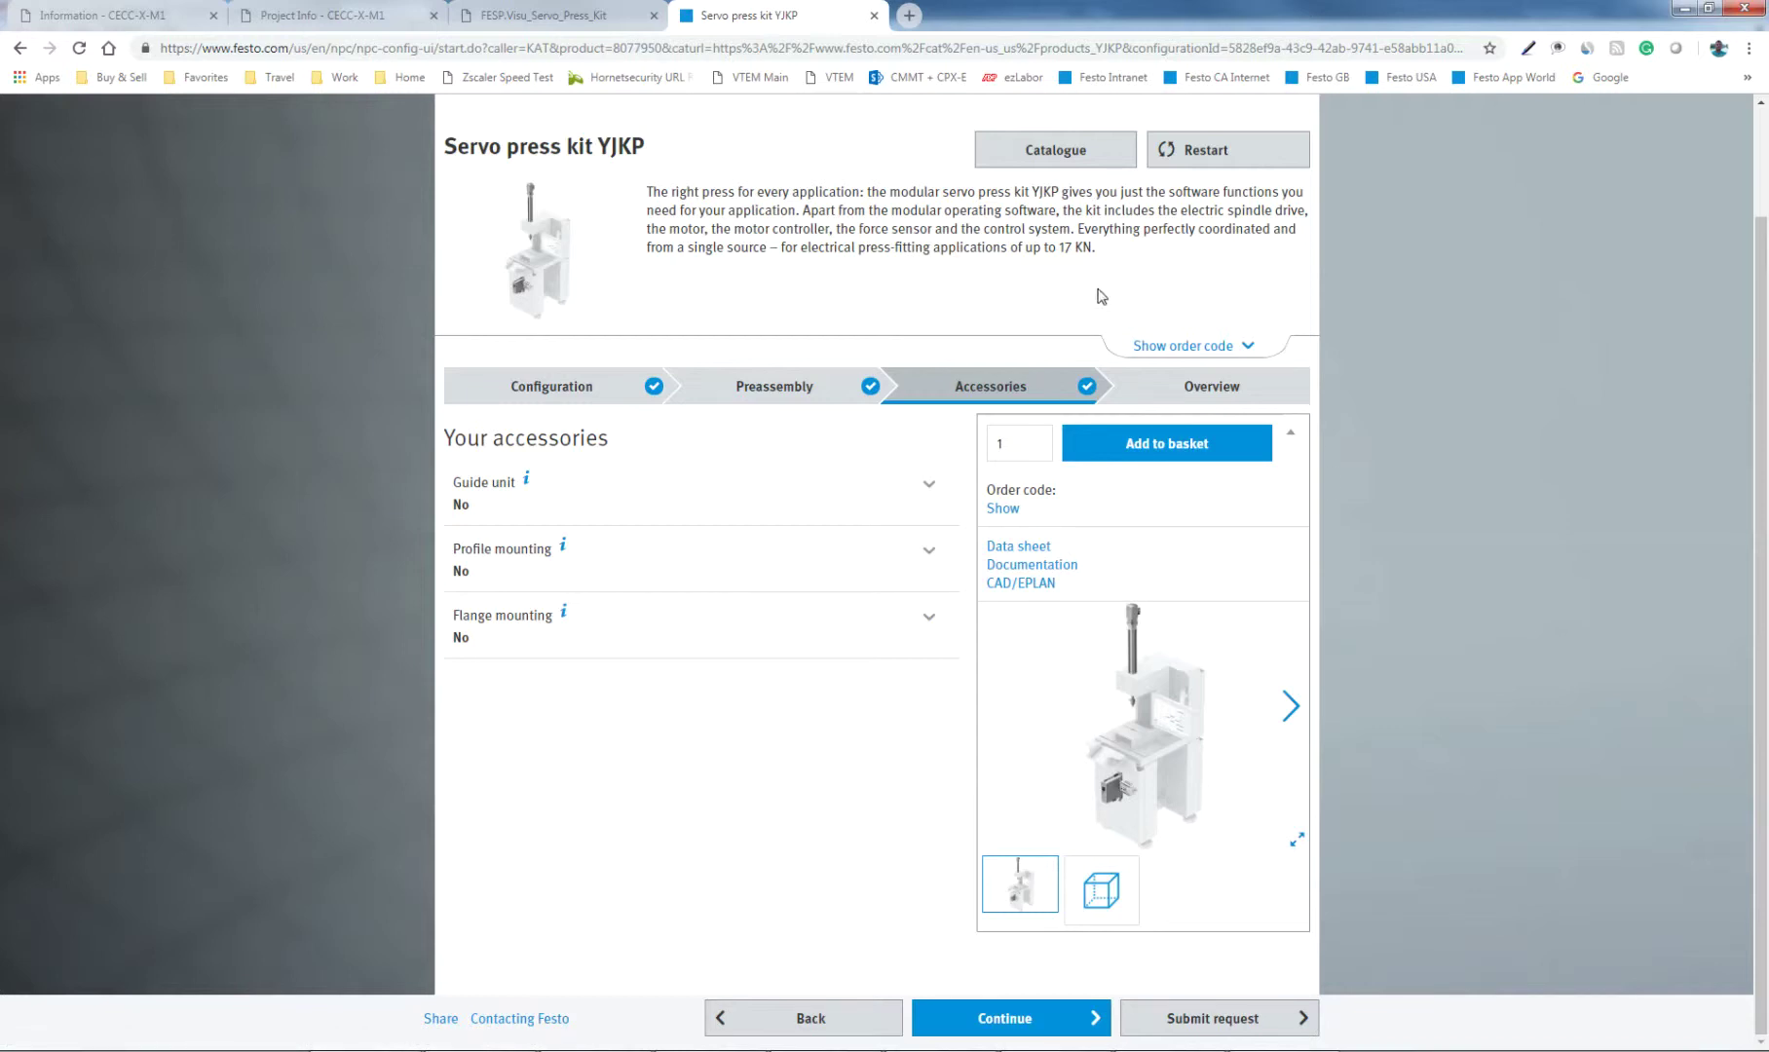
left_click(1000, 519)
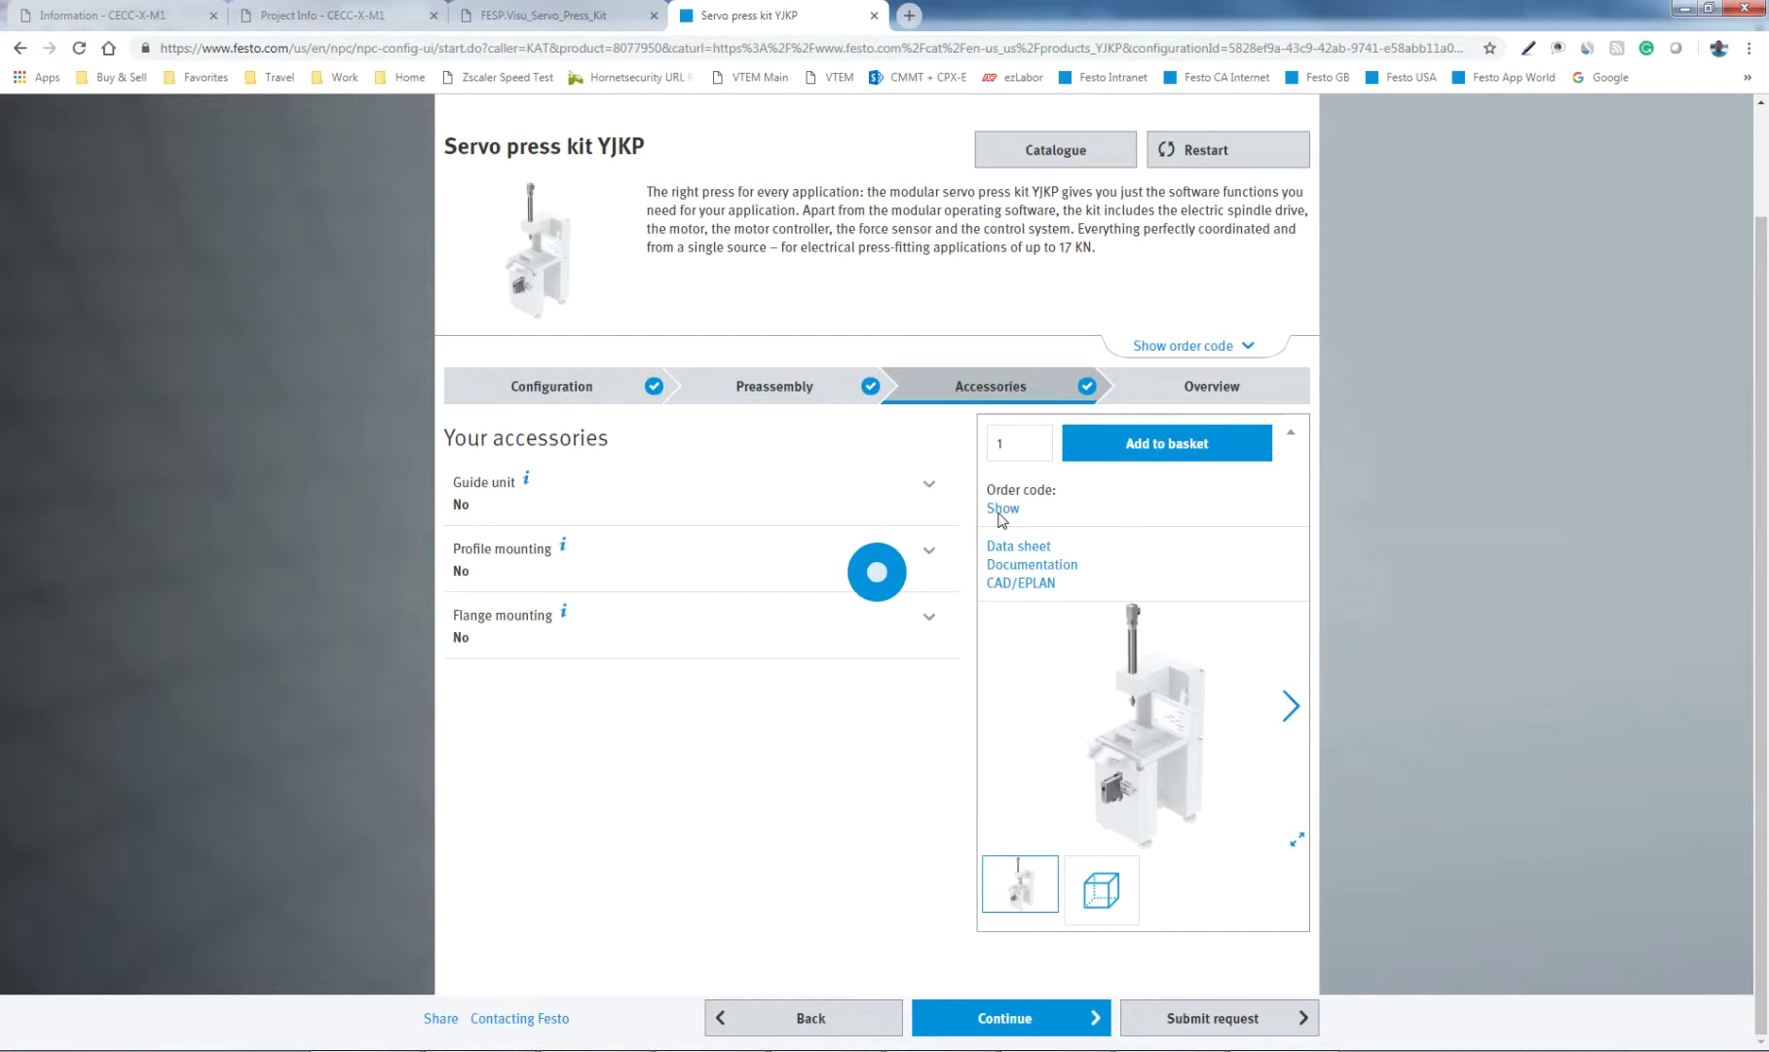
Select the current order code C174801 and open the order code entry field for C174802.
left_click_drag(1043, 508, 983, 508)
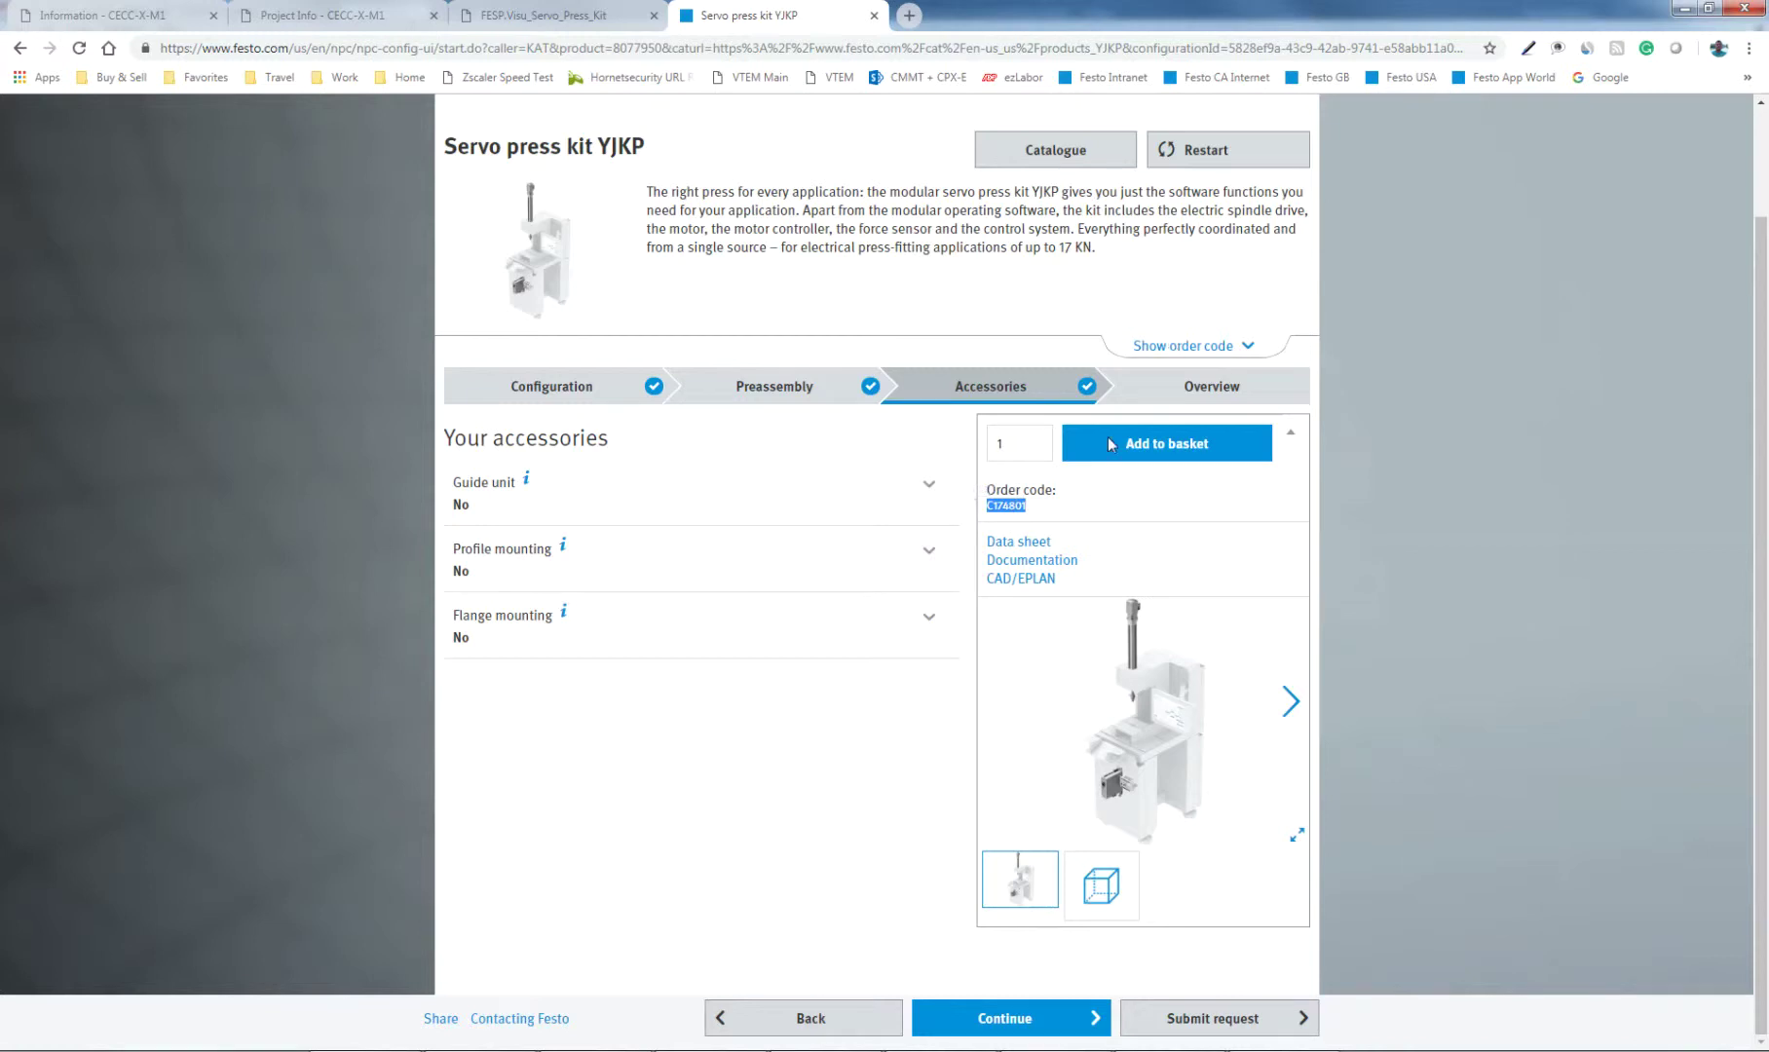
left_click(1174, 345)
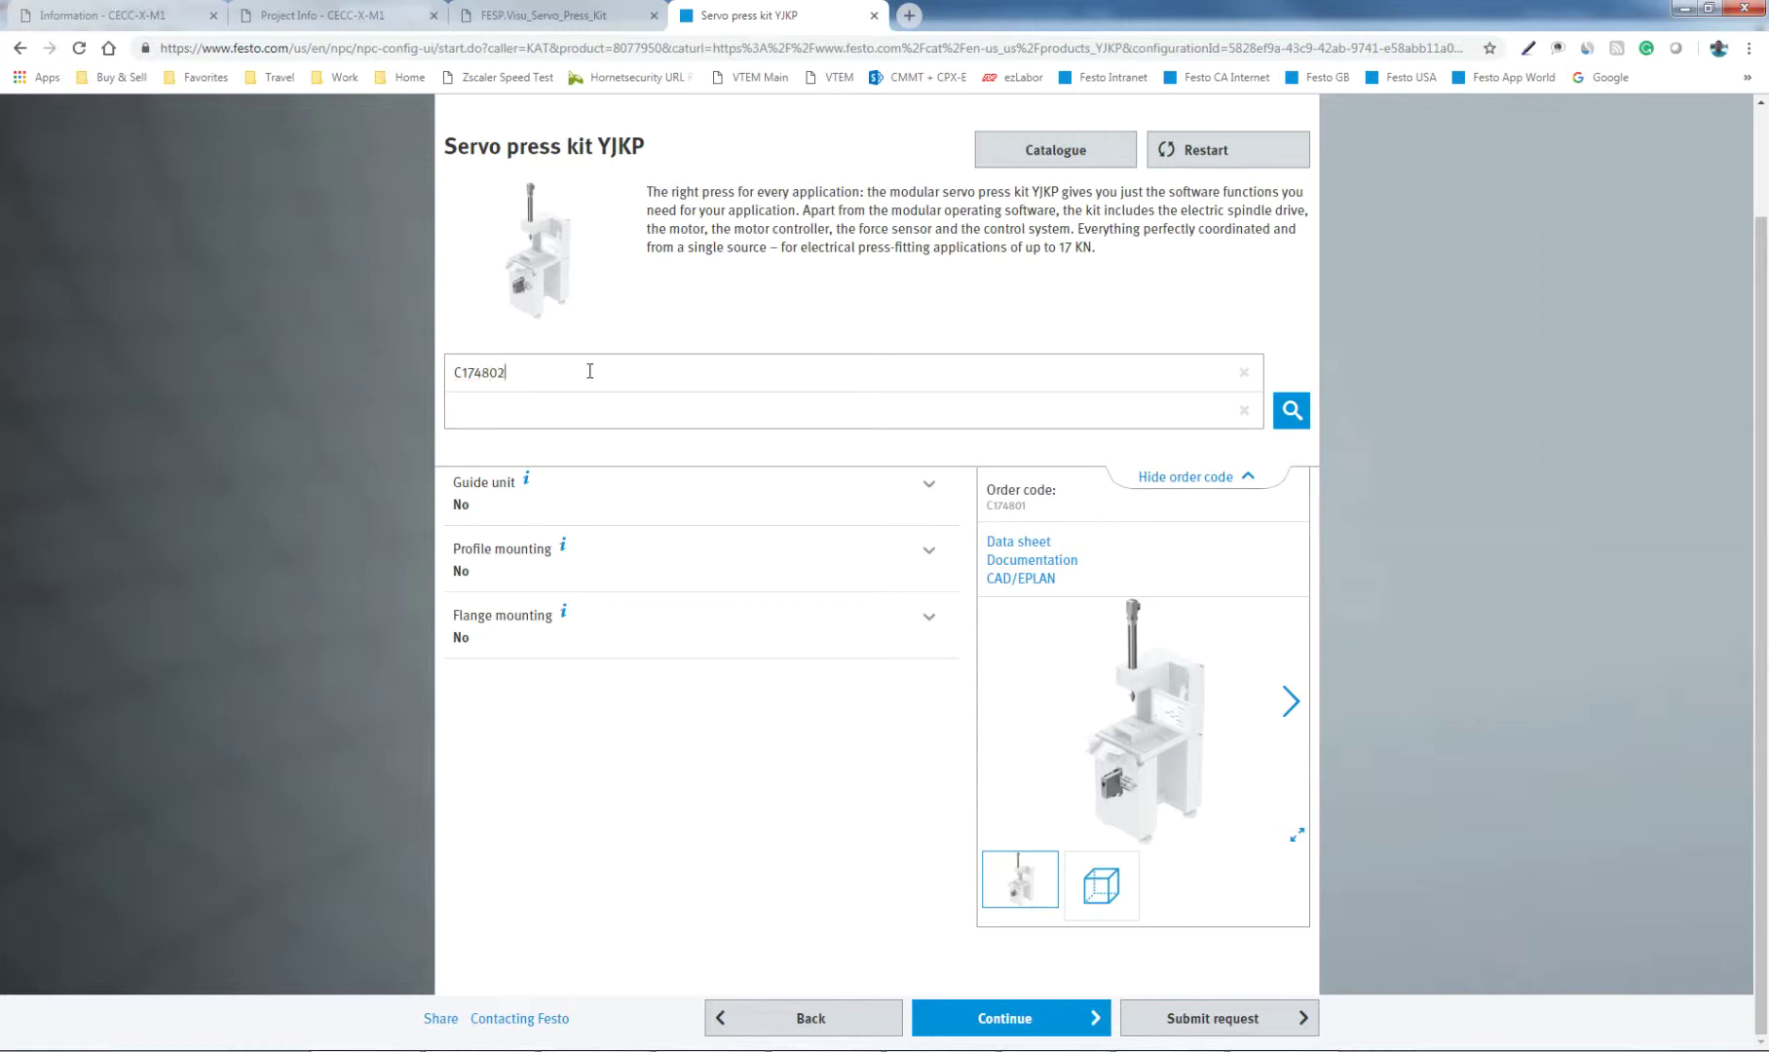
Load order code C174802 and check its accessories against the YJKP datasheet, expanding Guide unit.
key("Return")
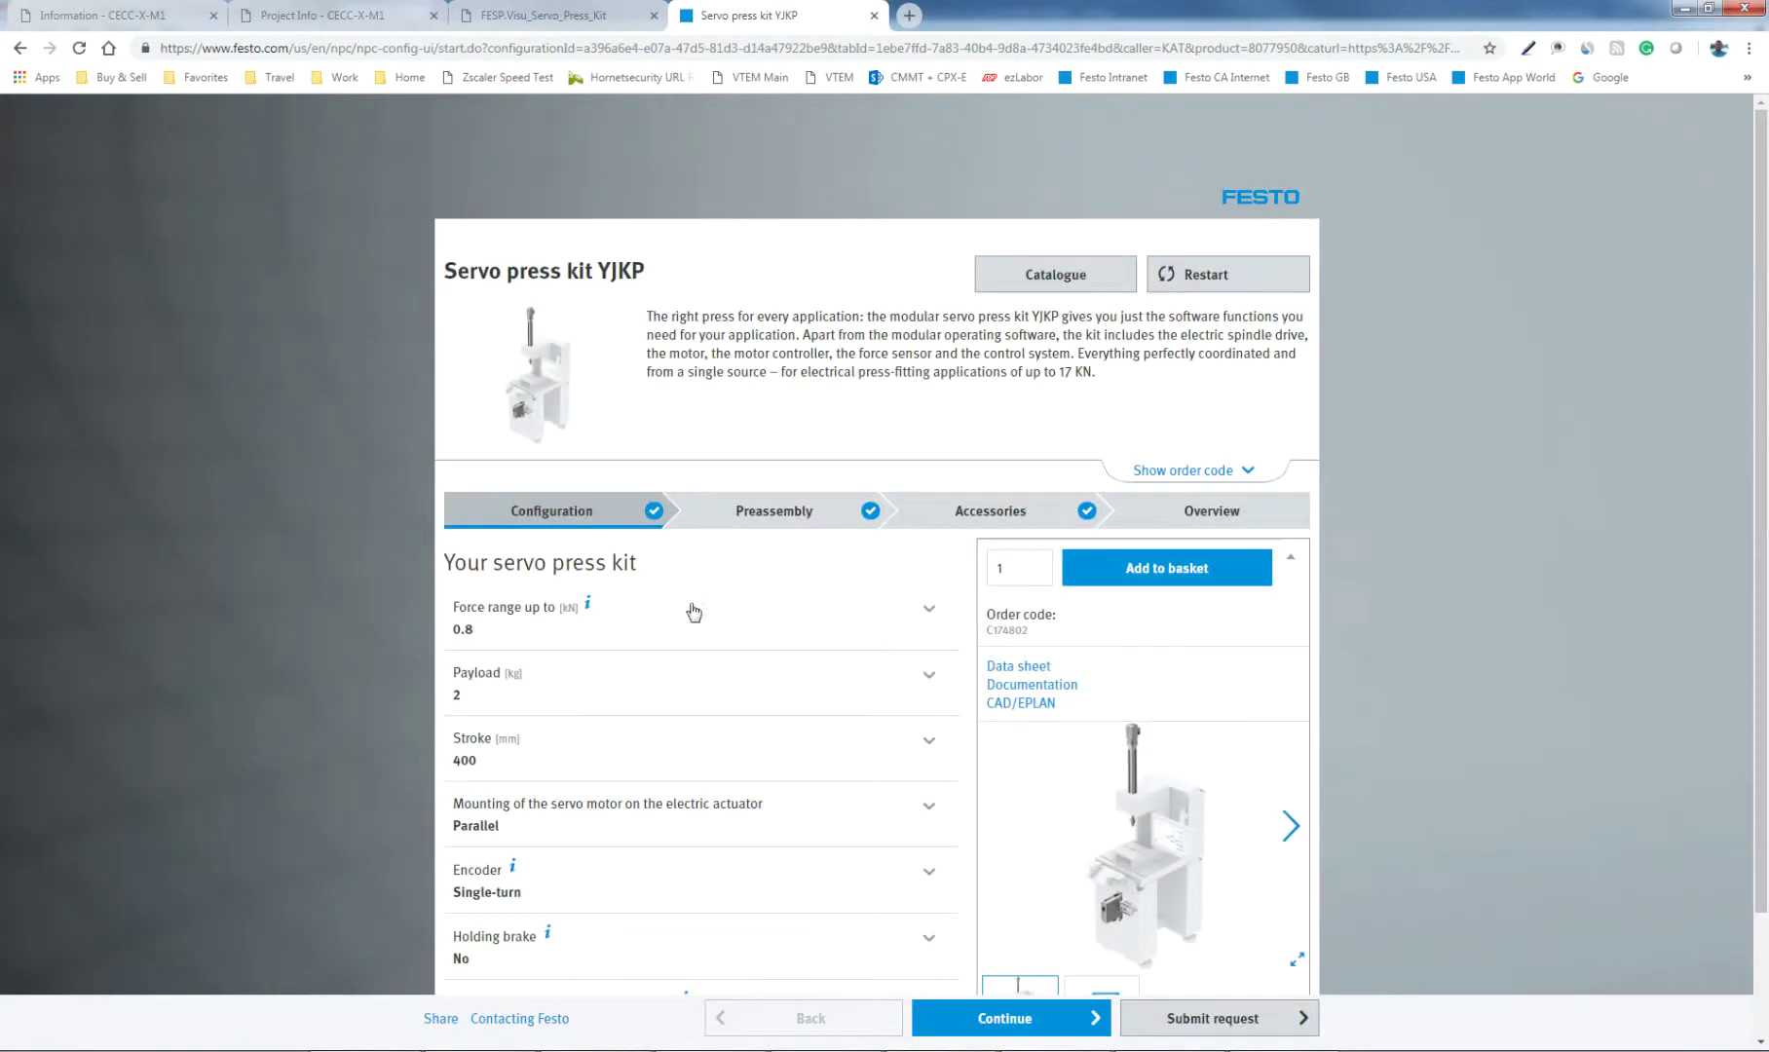
left_click(942, 517)
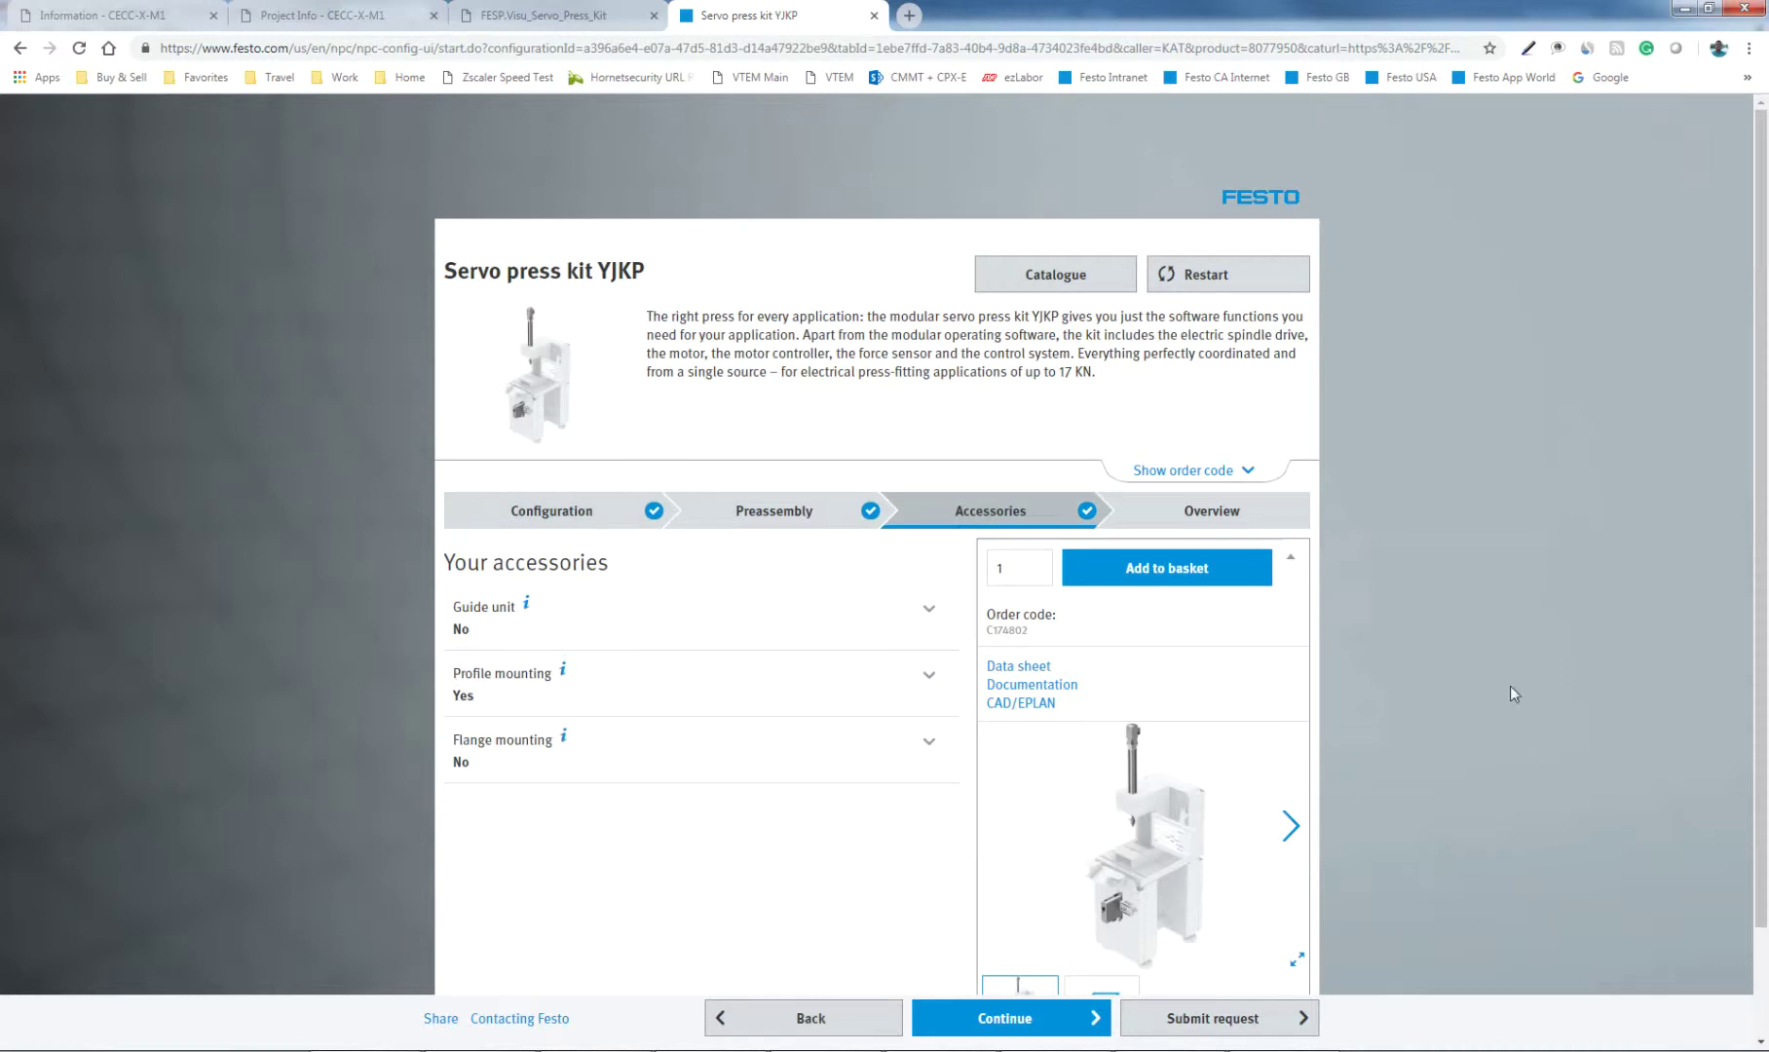
left_click_drag(1765, 681, 1765, 862)
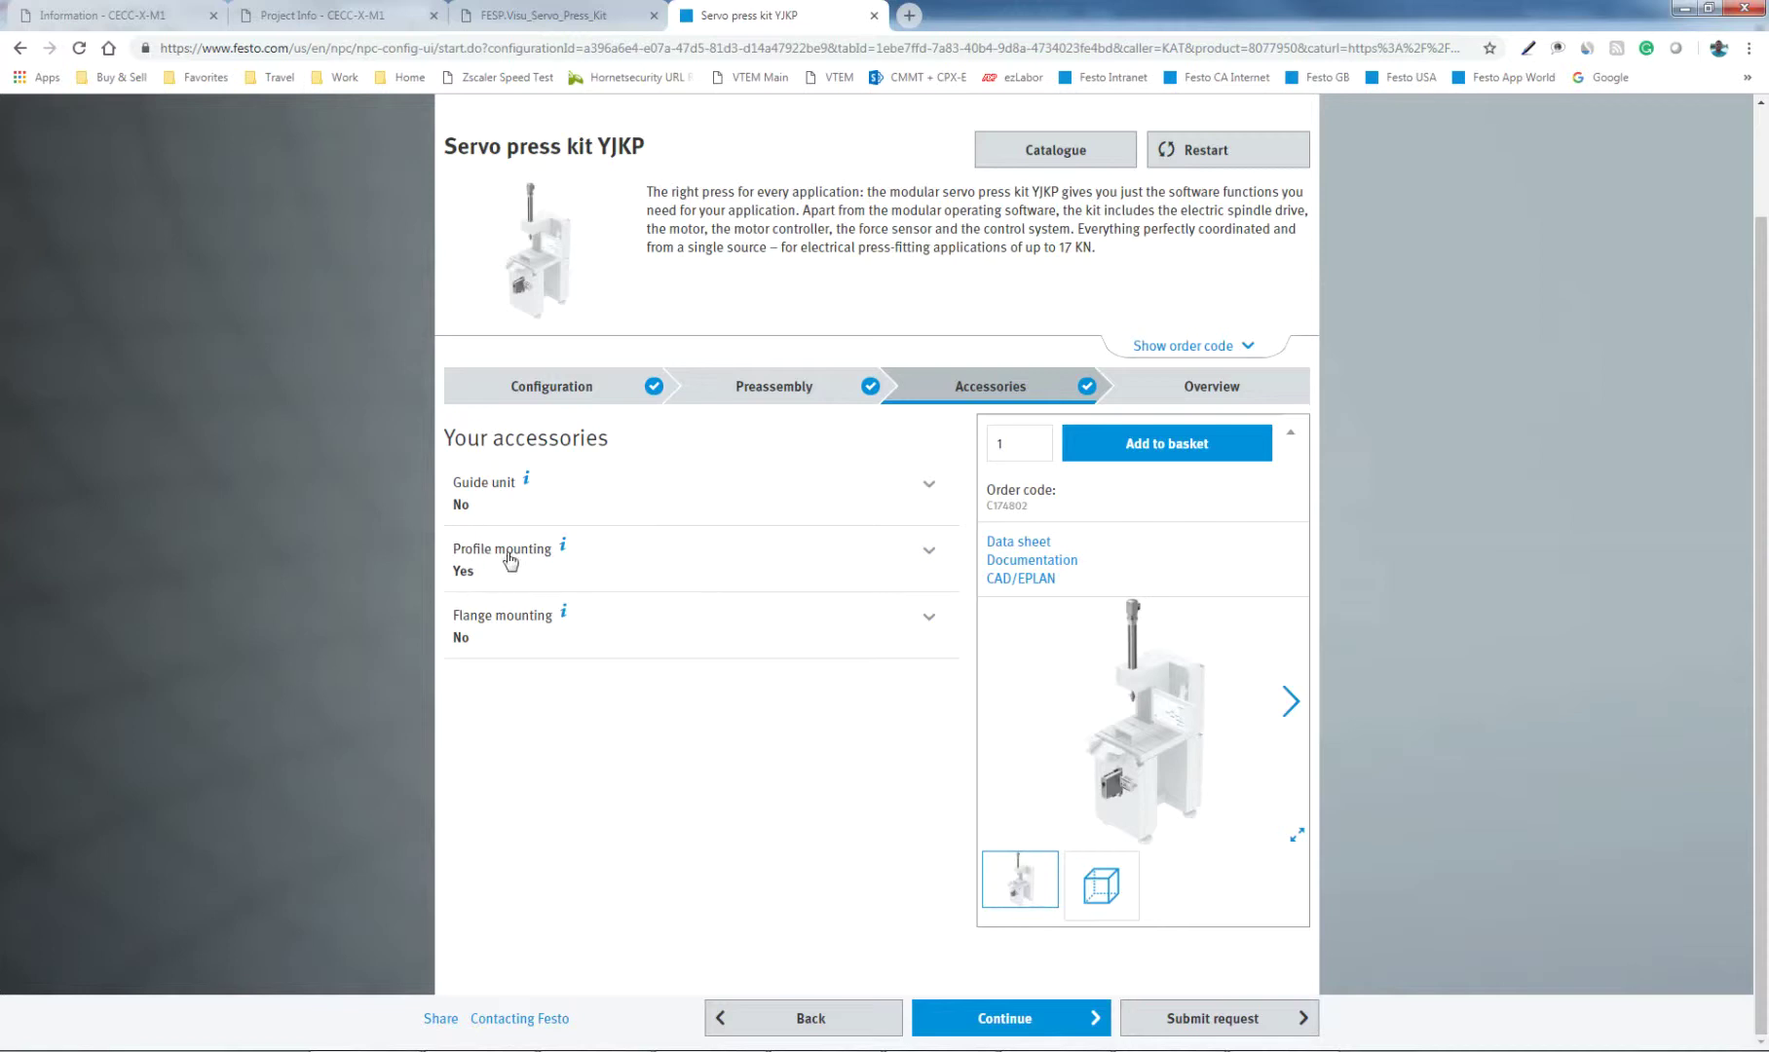
left_click(526, 482)
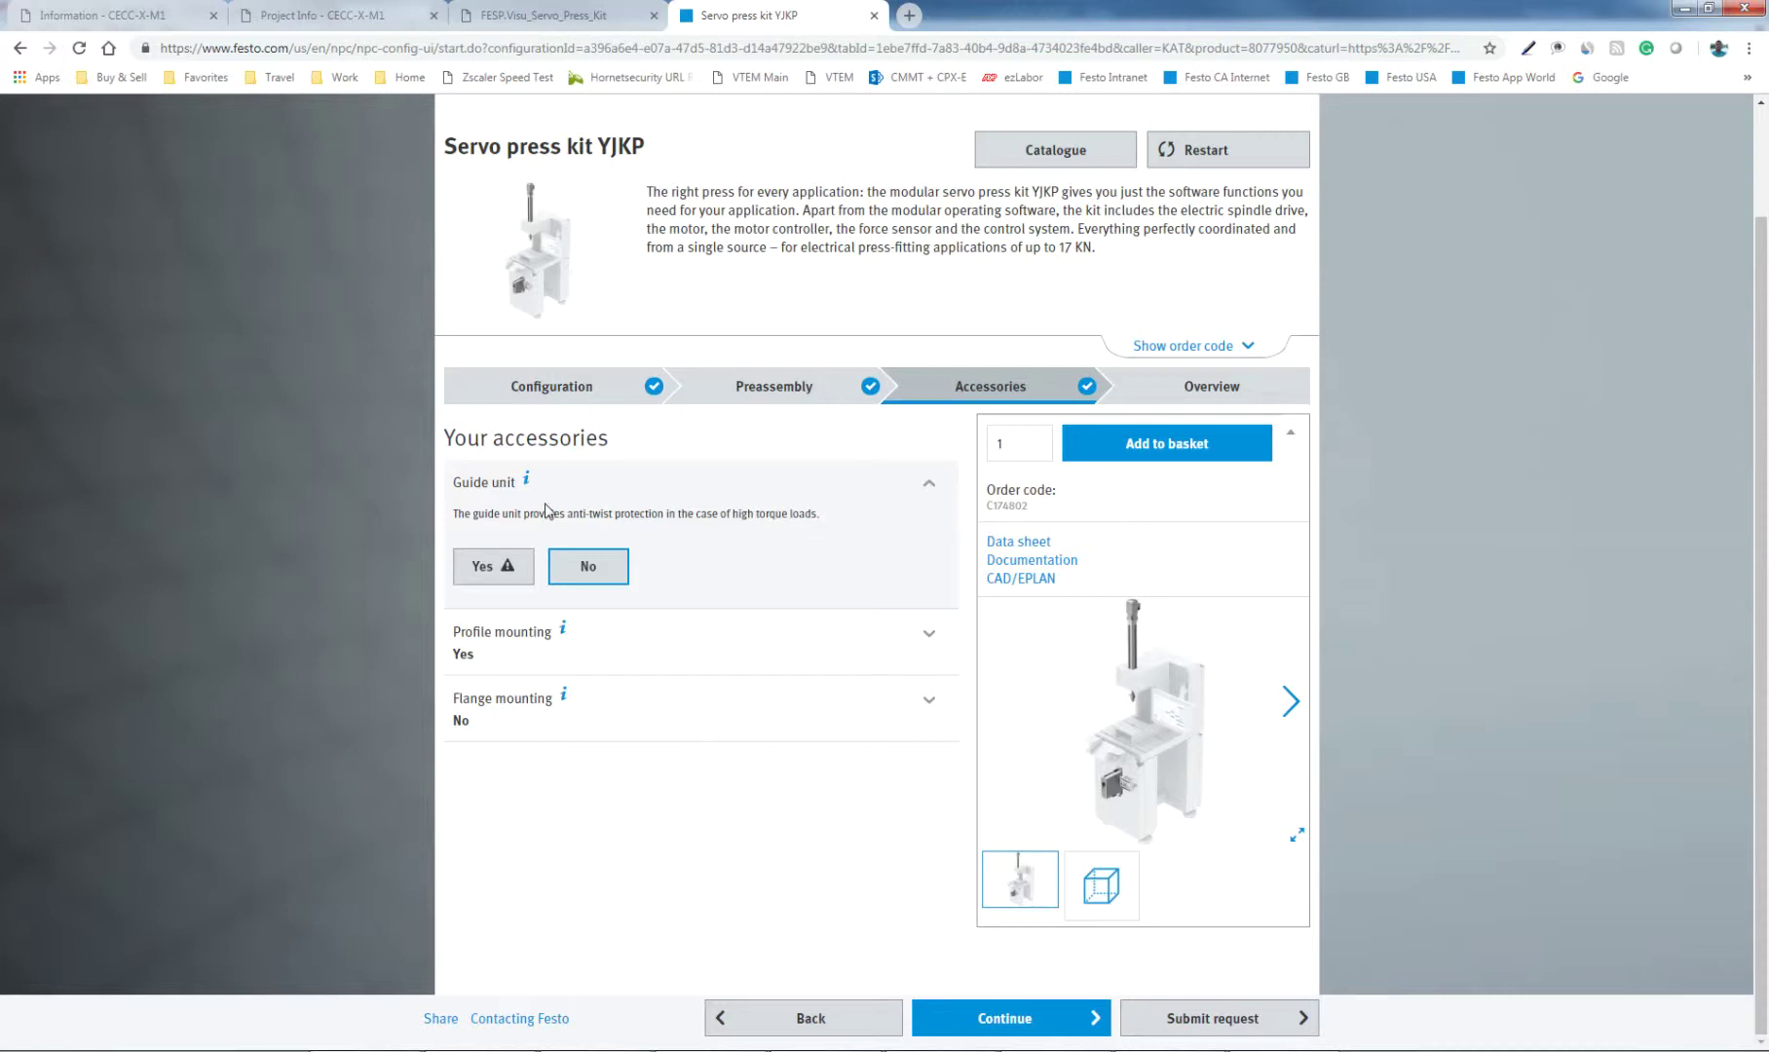
key("alt+Tab")
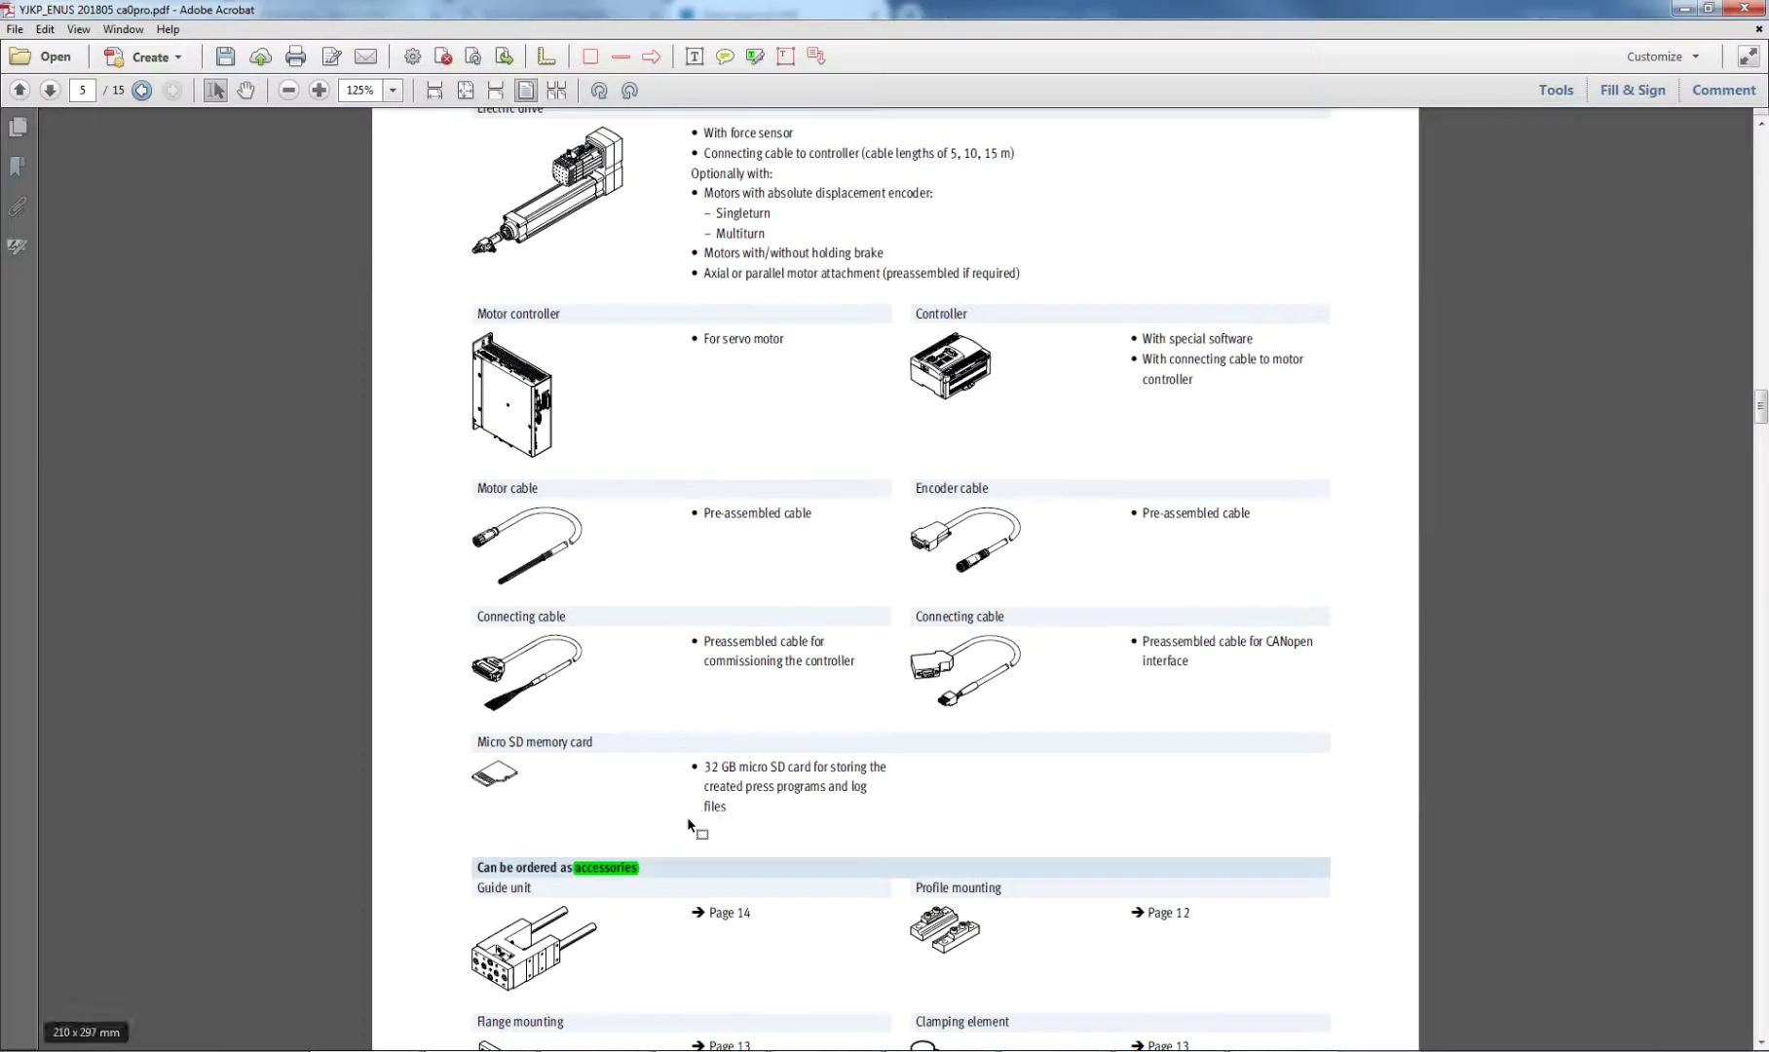
scroll(670, 823, "down", 3)
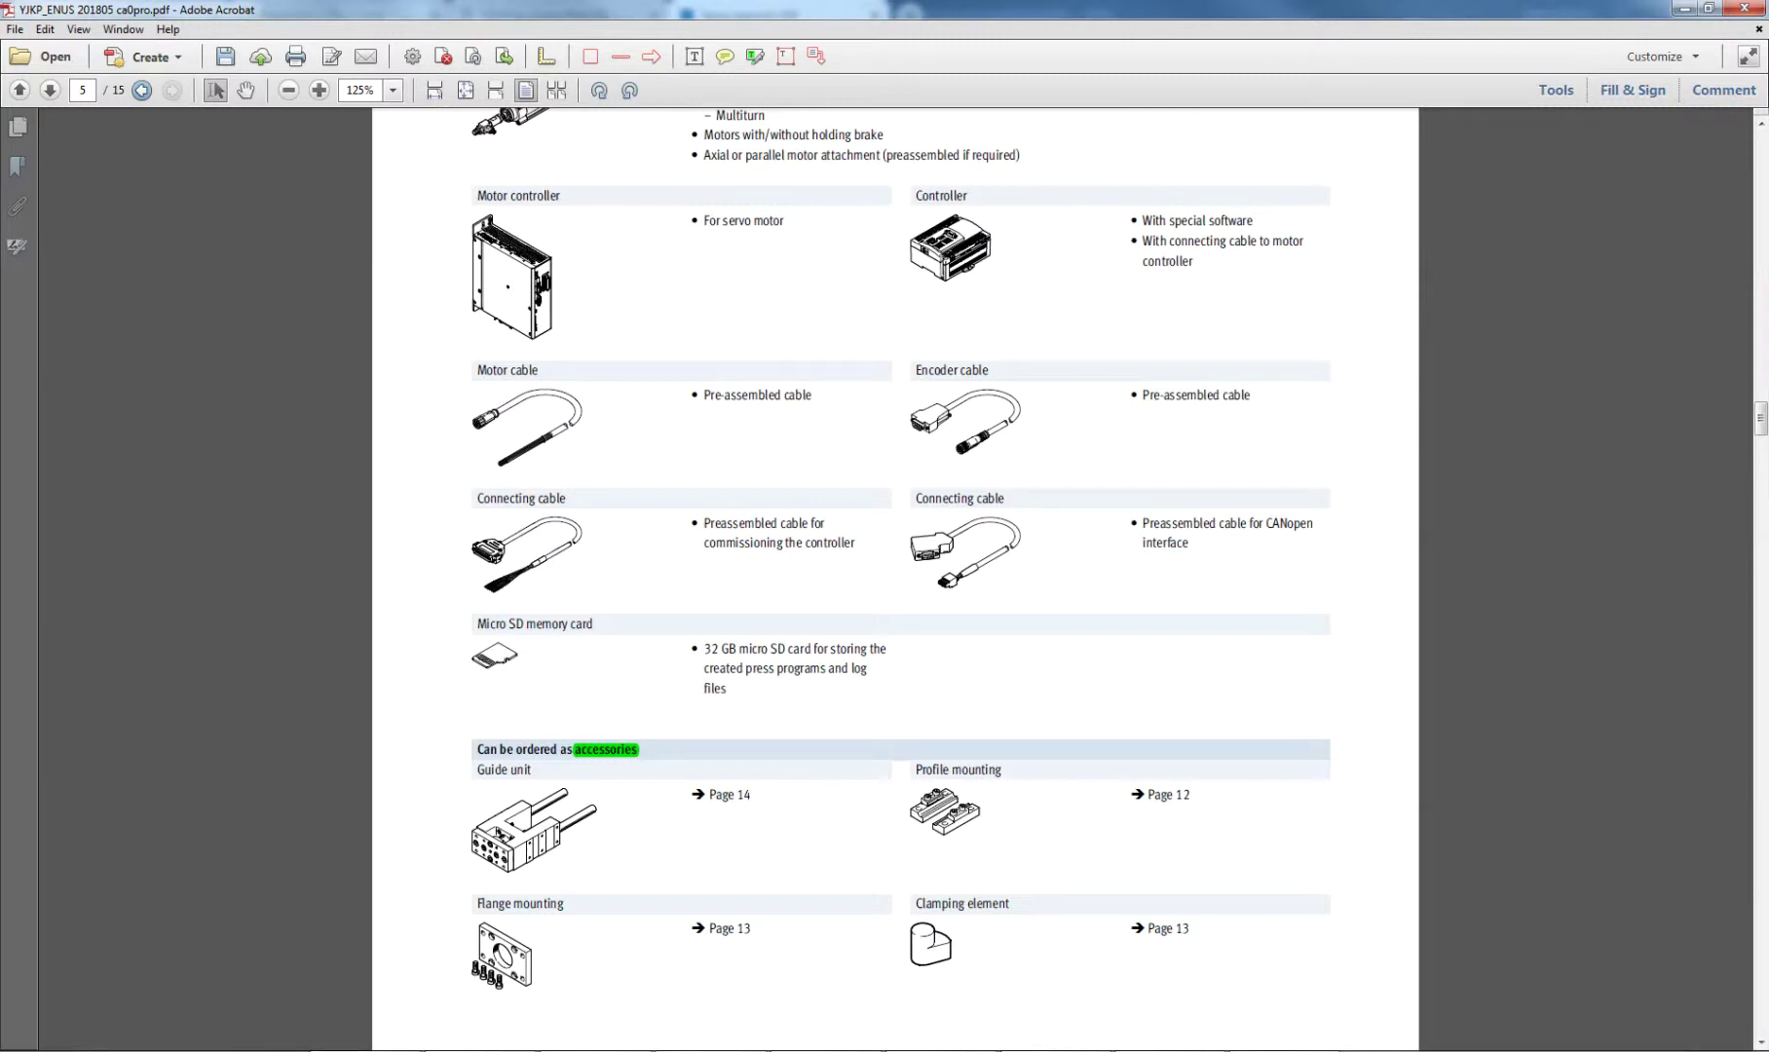
left_click(456, 922)
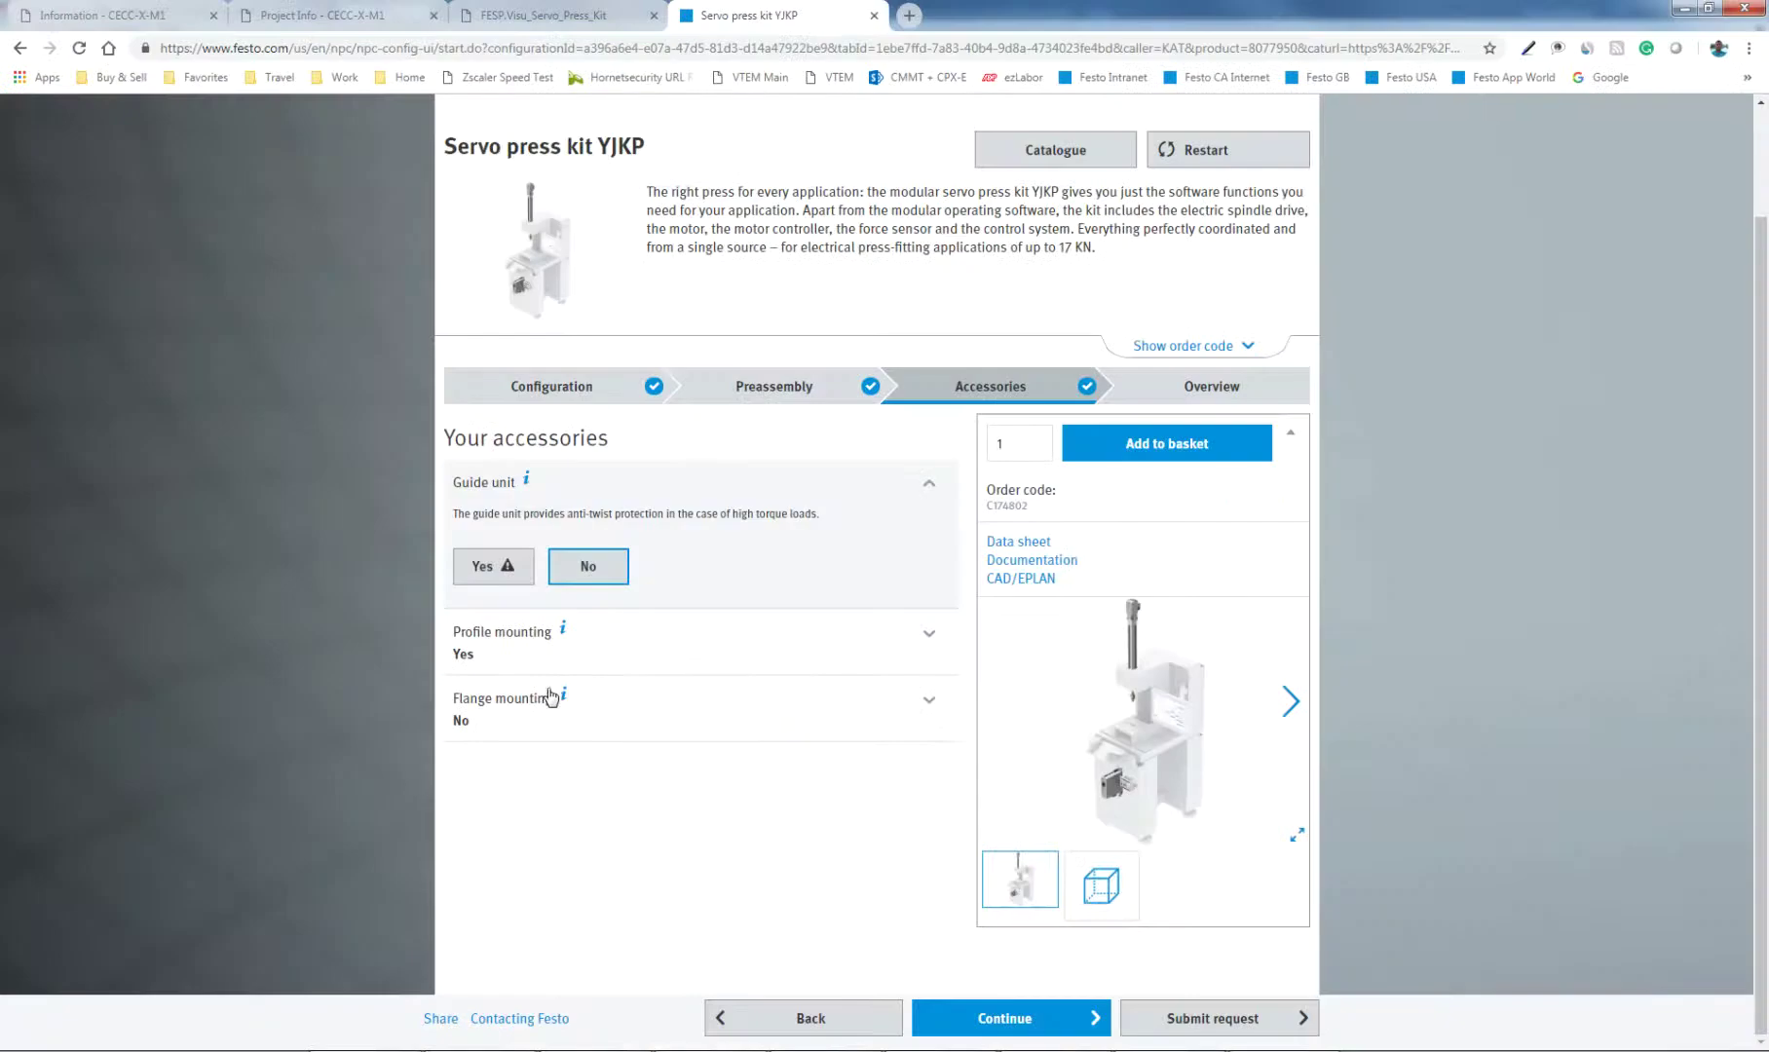
Expand Flange mounting and Profile mounting to show their No and Yes selections.
left_click(554, 698)
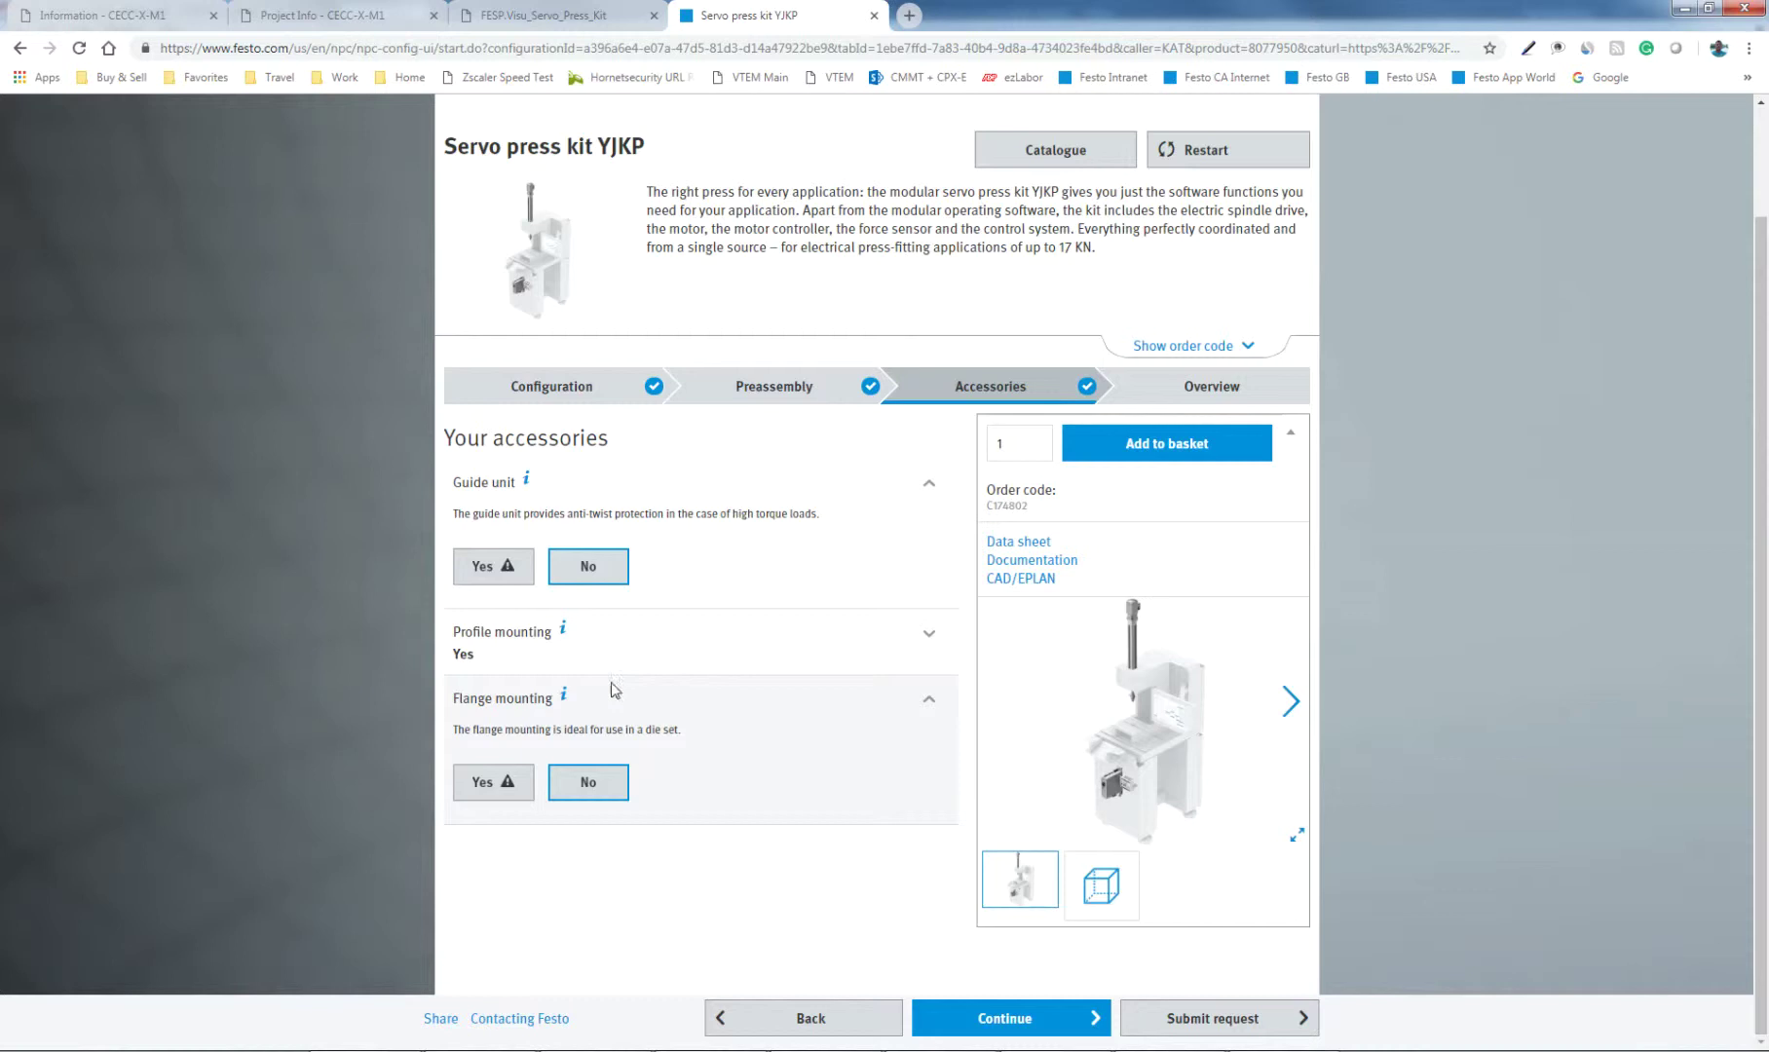
left_click(567, 631)
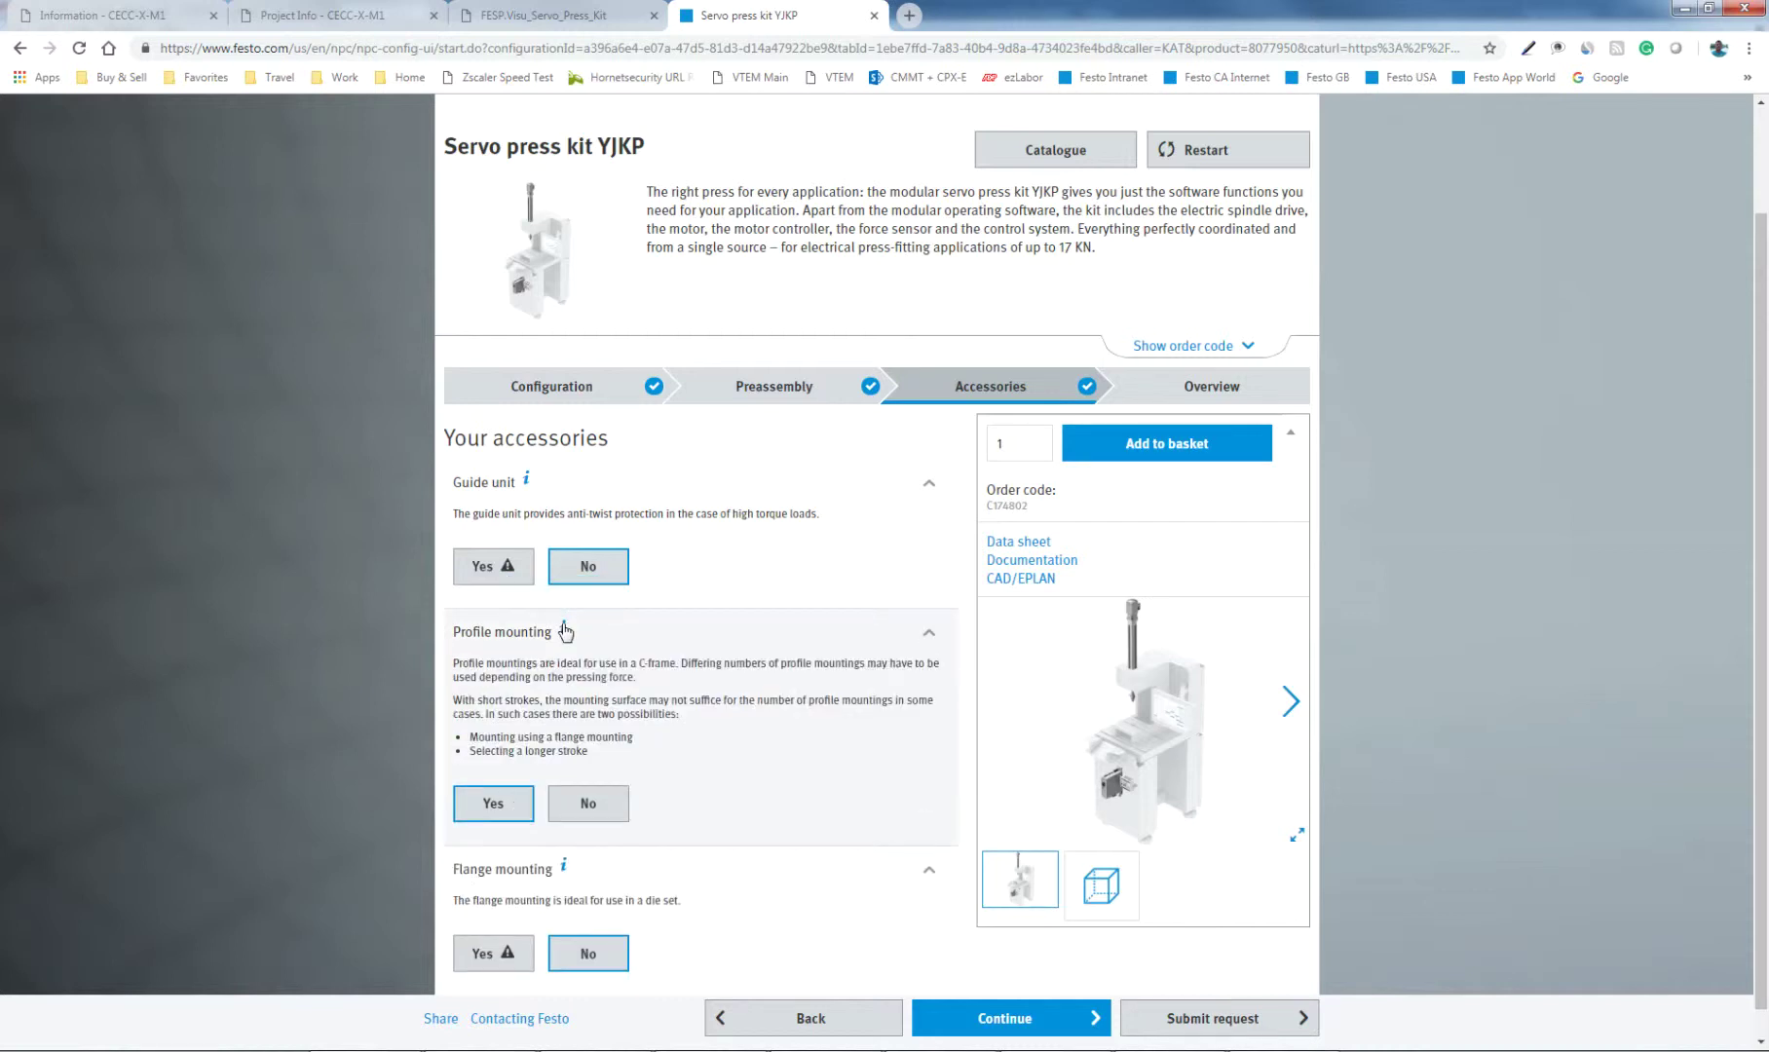
left_click(565, 629)
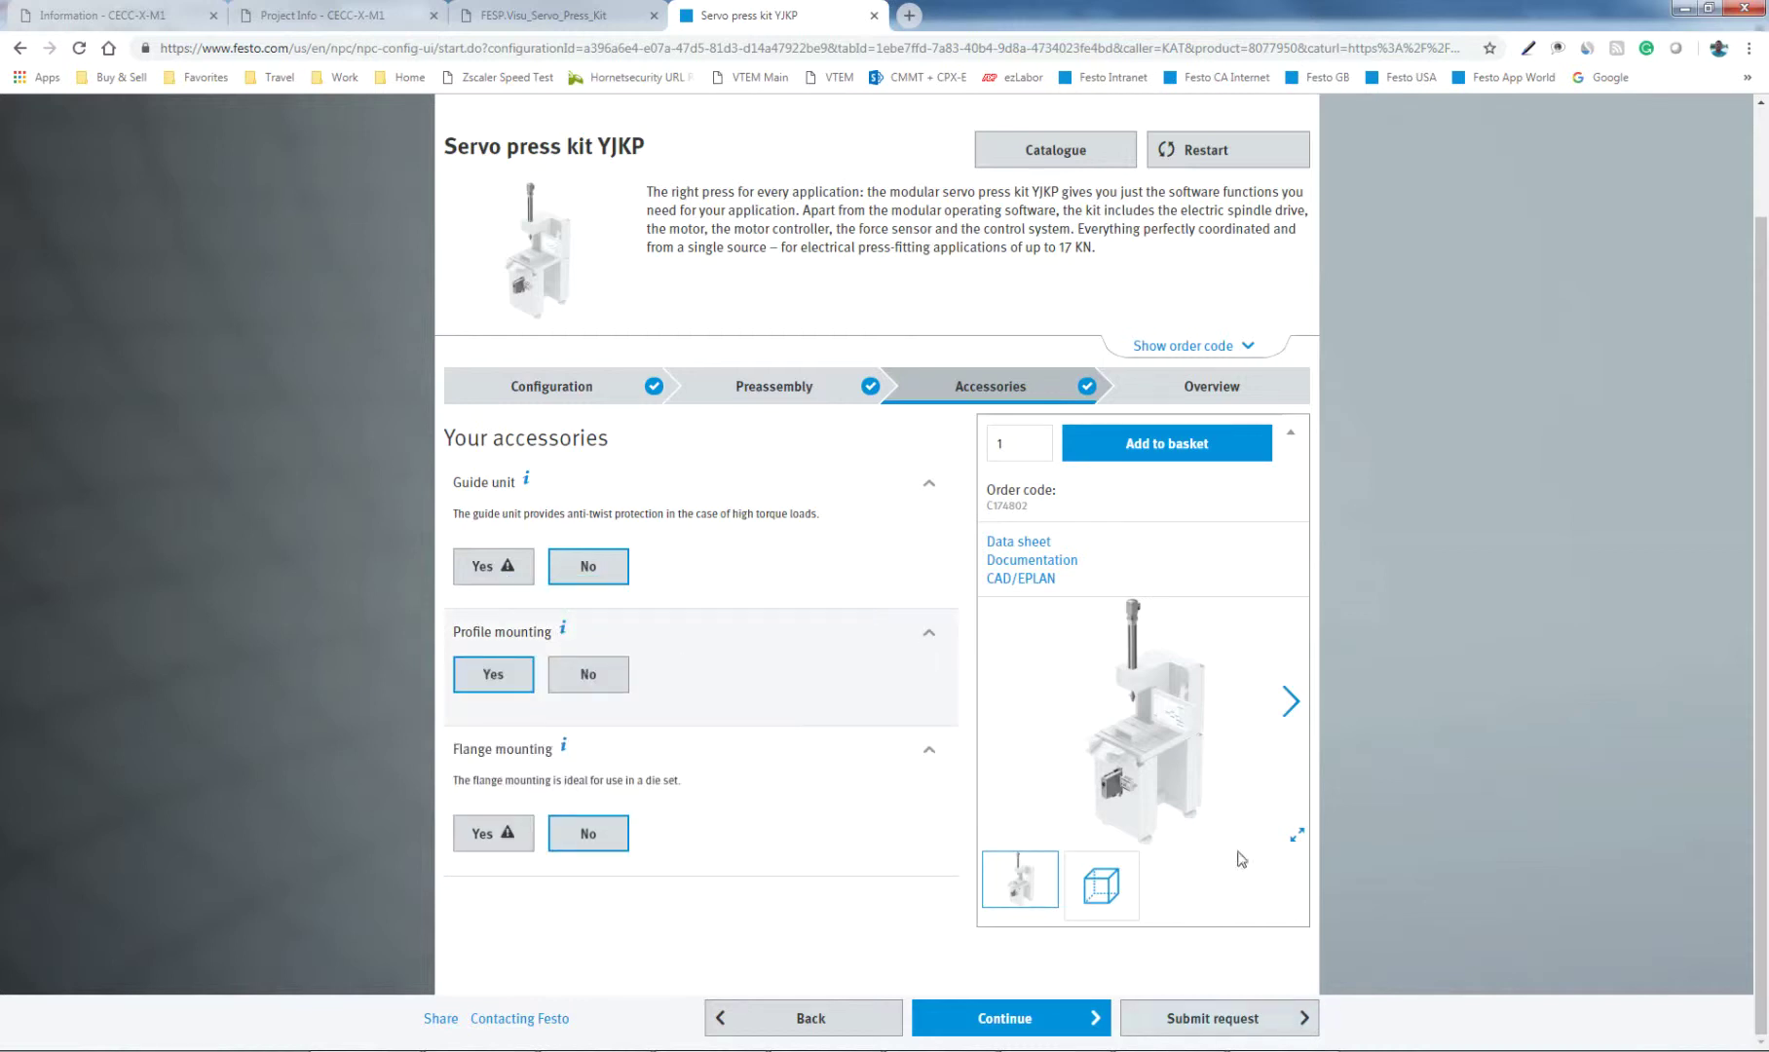